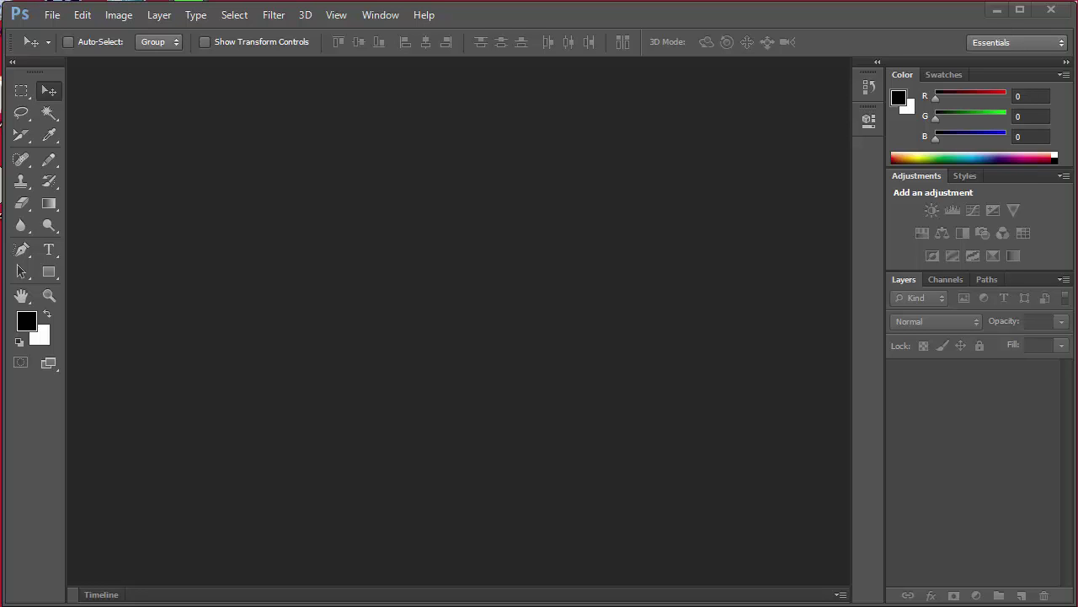
- Bring up the settings for a new document
{"action": "mouse_move", "coordinate": [59, 594]}
{"action": "left_click", "coordinate": [51, 17]}
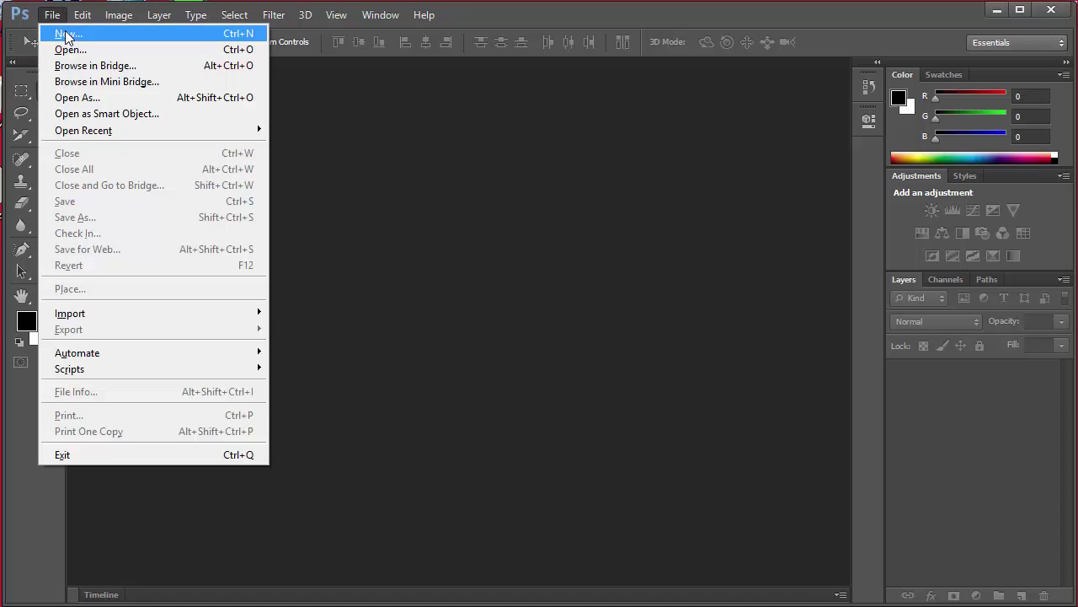
{"action": "left_click", "coordinate": [67, 35]}
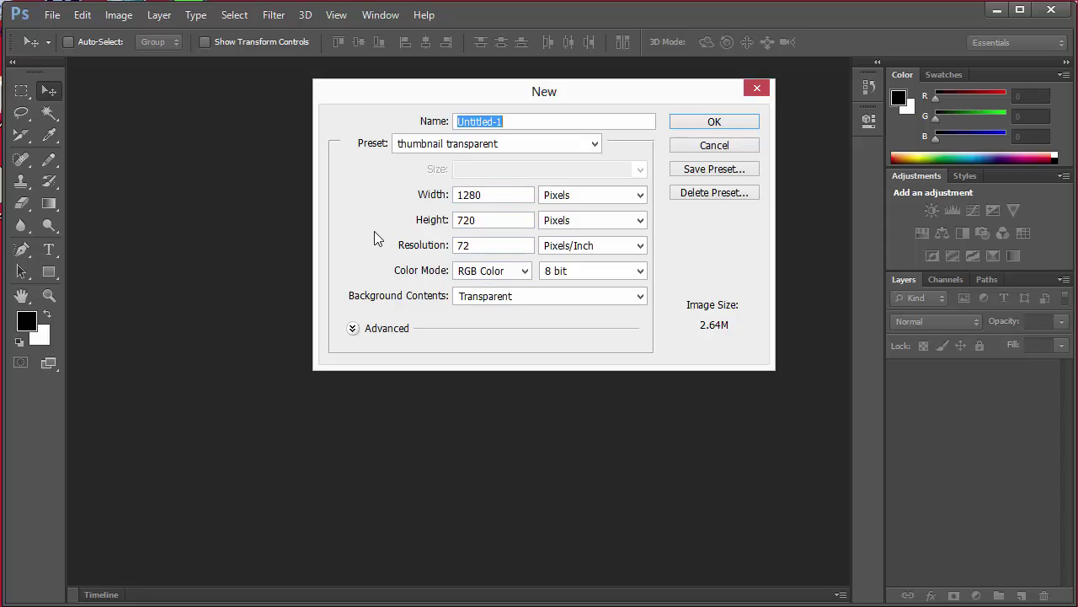
- Try inches as the new document's width unit, then return it to pixels
{"action": "left_click", "coordinate": [596, 201]}
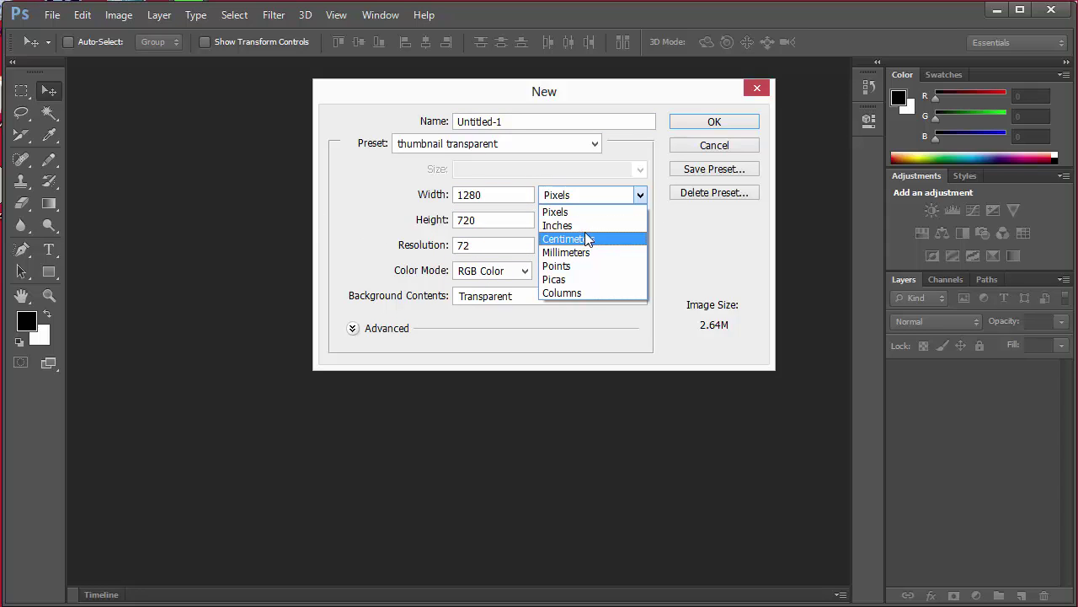
{"action": "left_click", "coordinate": [587, 225]}
{"action": "left_click", "coordinate": [581, 200]}
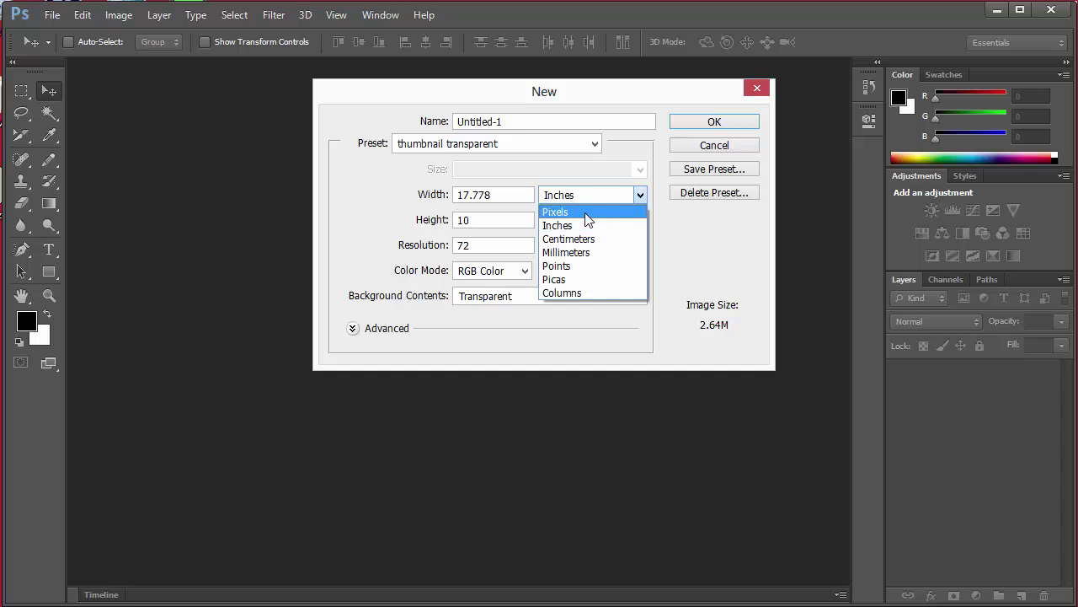
{"action": "left_click", "coordinate": [586, 212]}
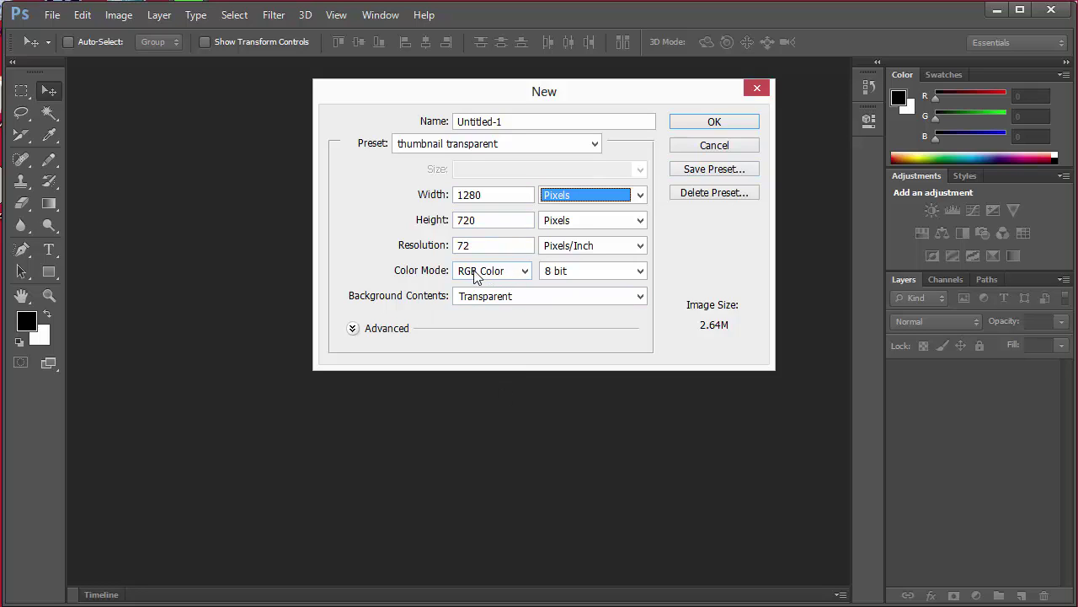
- Try Grayscale as the new document's color mode, then return it to RGB Color
{"action": "left_click", "coordinate": [524, 270]}
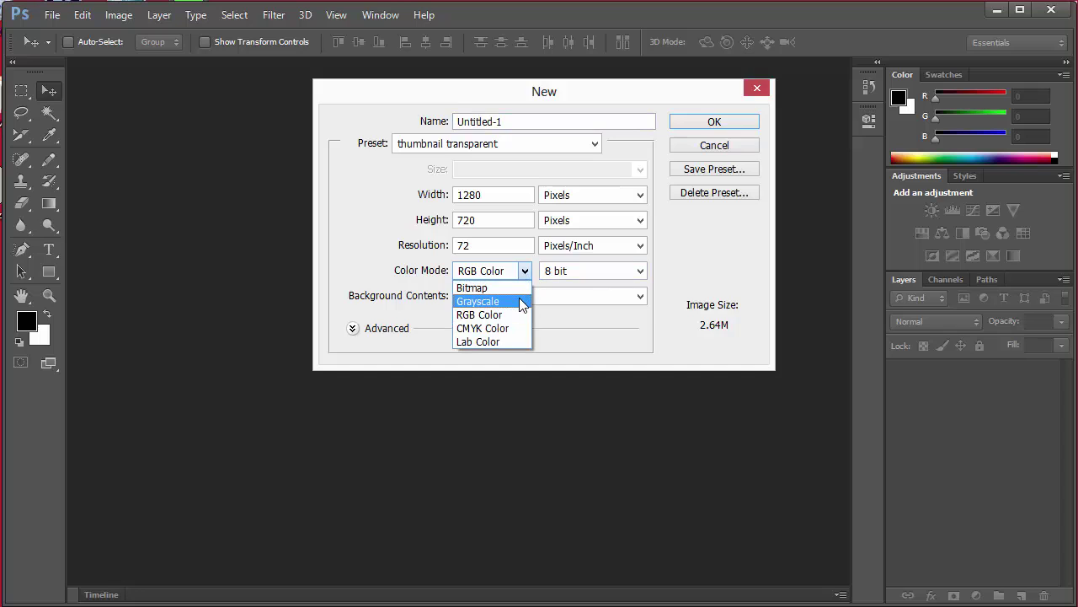
{"action": "left_click", "coordinate": [519, 301]}
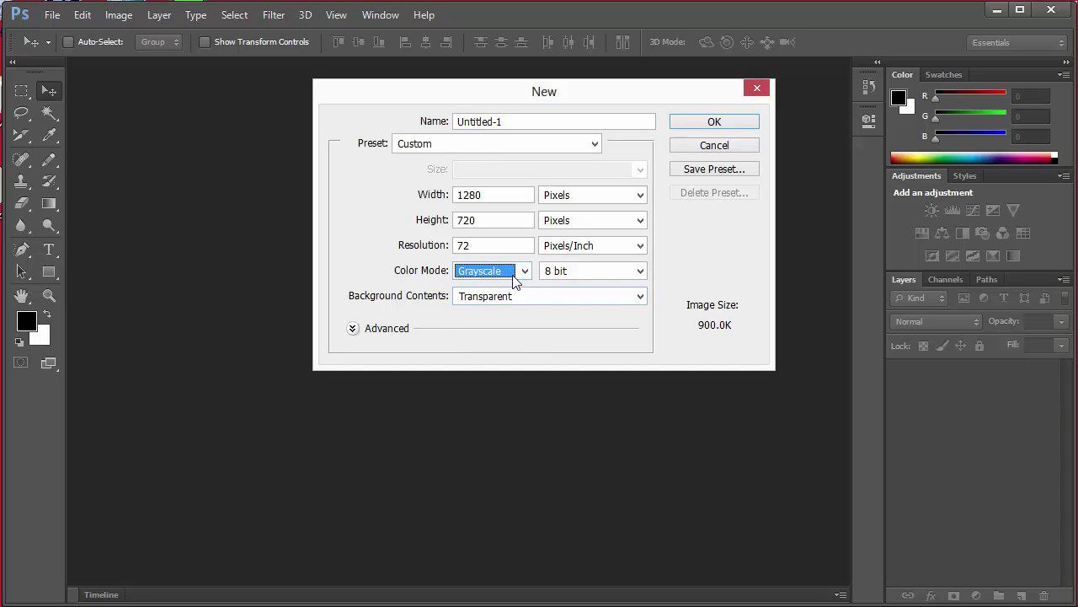
{"action": "left_click", "coordinate": [524, 272]}
{"action": "left_click", "coordinate": [513, 315]}
- Create the 1280 × 720 pixel document from the "thumbnail transparent" preset
{"action": "left_click", "coordinate": [493, 150]}
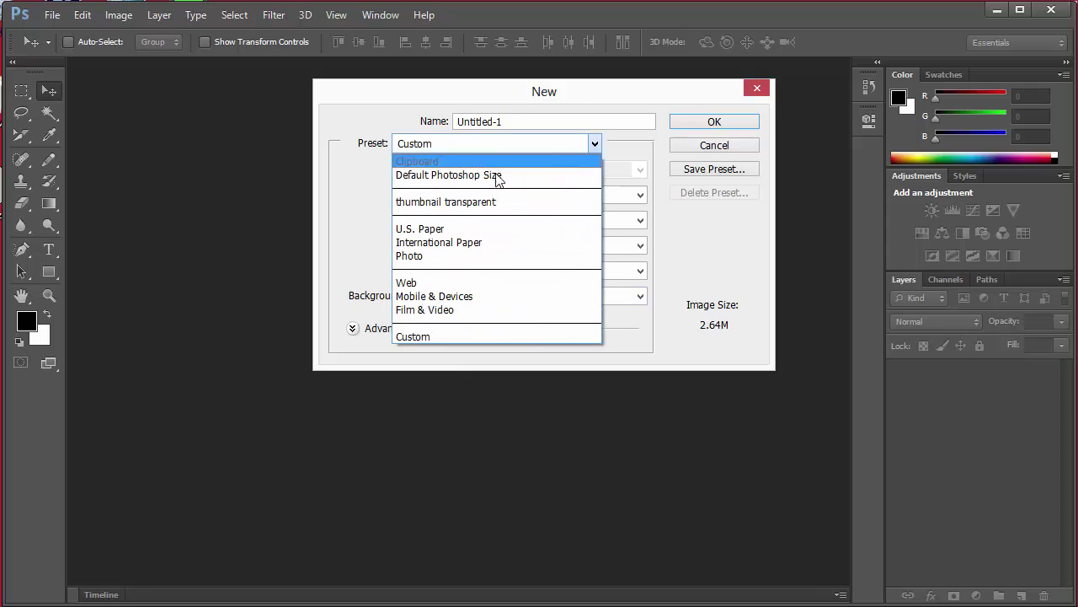
{"action": "left_click", "coordinate": [493, 204]}
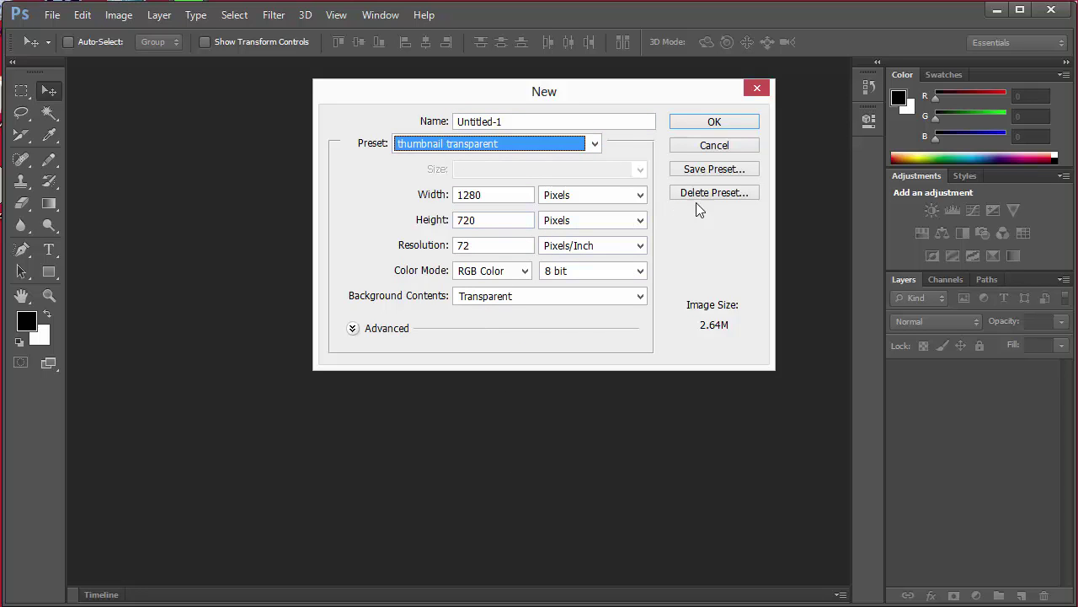
{"action": "left_click", "coordinate": [724, 125]}
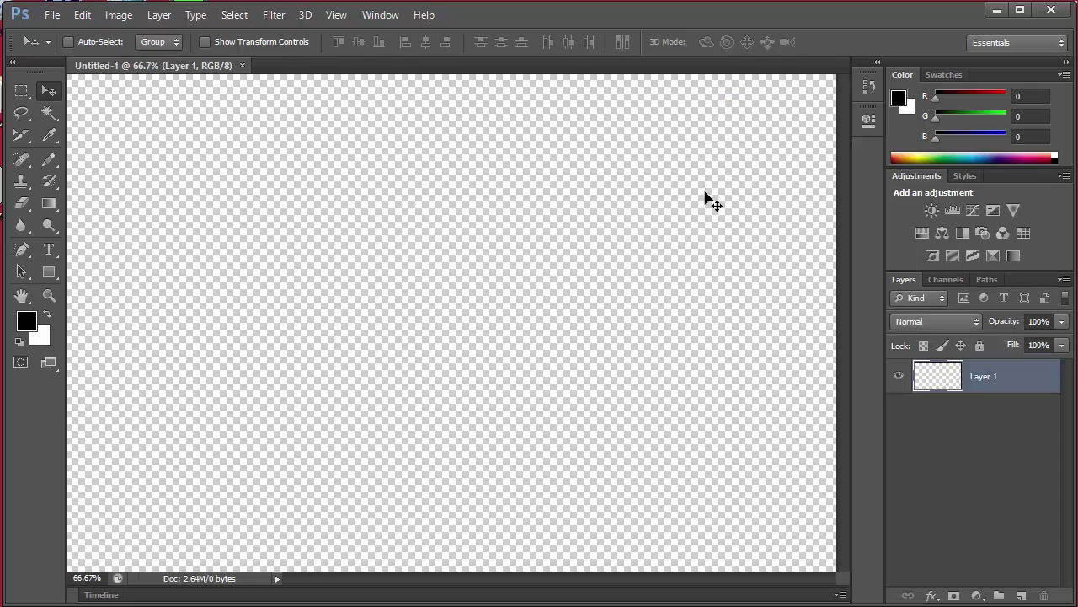
- Draw a very short black-to-transparent linear gradient at the canvas's upper-left corner with the Gradient Tool
{"action": "scroll", "coordinate": [701, 204], "scroll_direction": "down", "scroll_amount": 3}
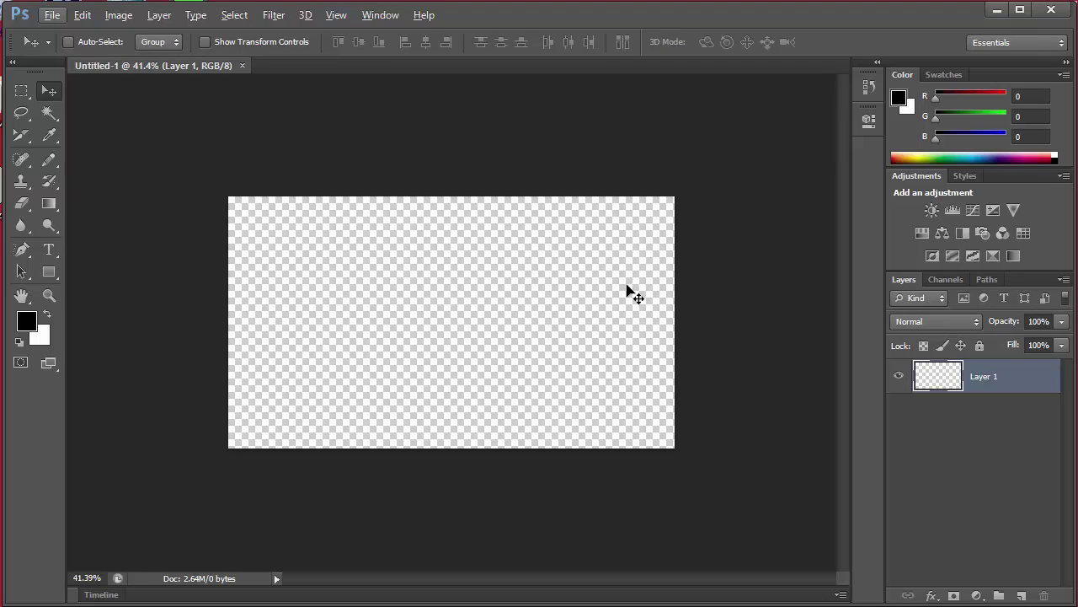
{"action": "scroll", "coordinate": [627, 279], "scroll_direction": "up", "scroll_amount": 1}
{"action": "scroll", "coordinate": [626, 278], "scroll_direction": "up", "scroll_amount": 2}
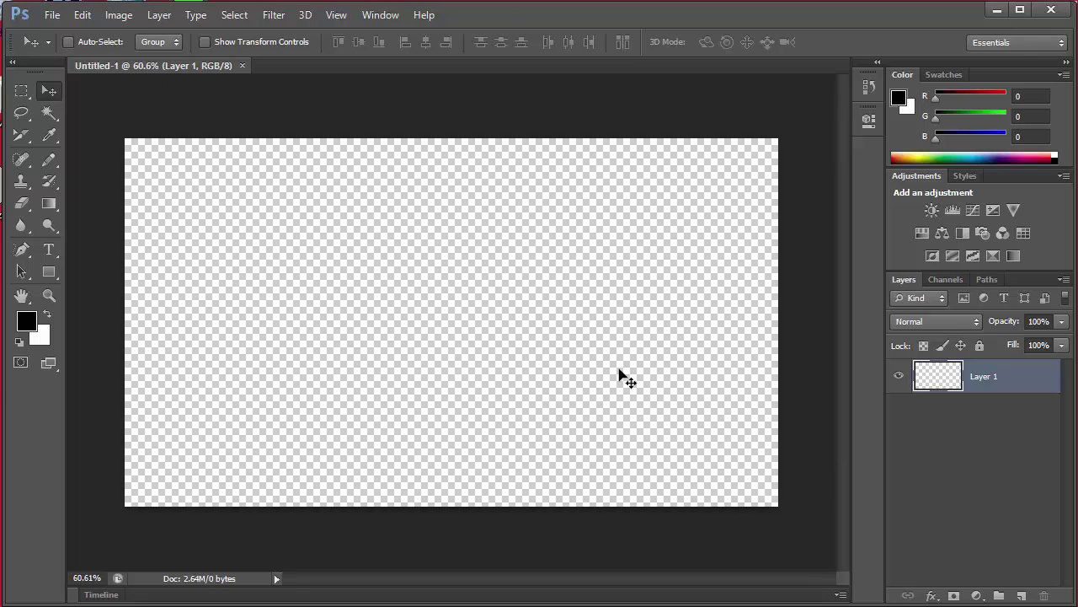
{"action": "left_click", "coordinate": [49, 203]}
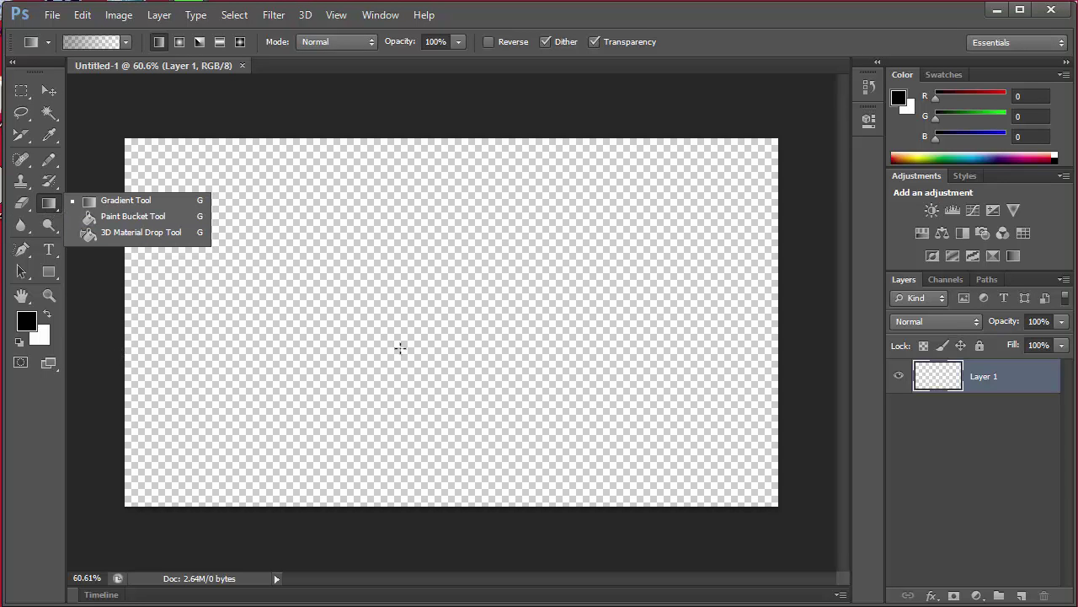
{"action": "left_click", "coordinate": [43, 209]}
{"action": "left_click", "coordinate": [50, 205]}
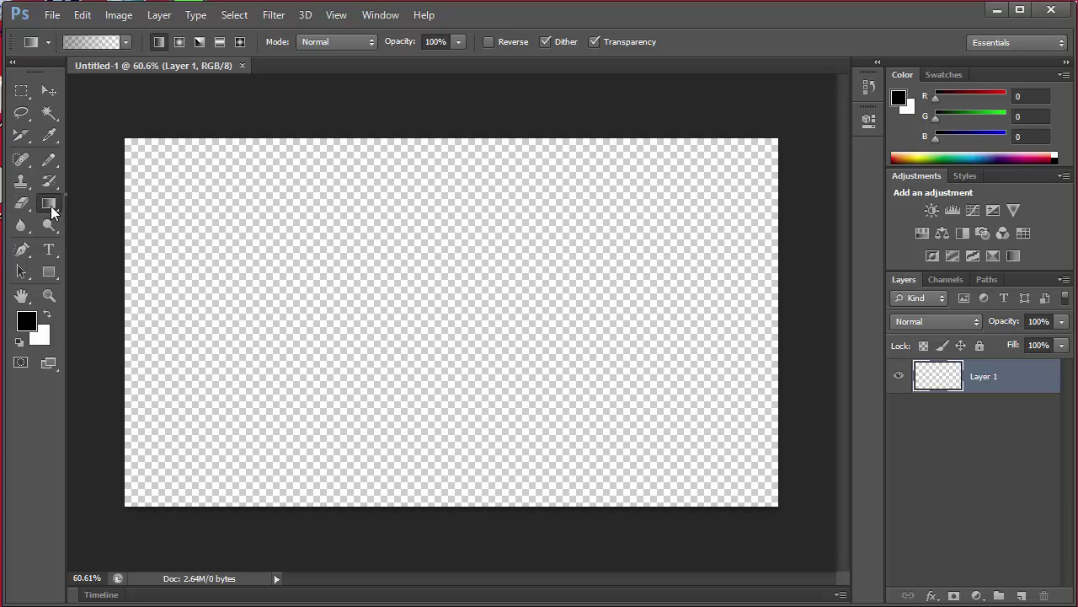
{"action": "left_click_drag", "start_coordinate": [93, 151], "coordinate": [100, 165]}
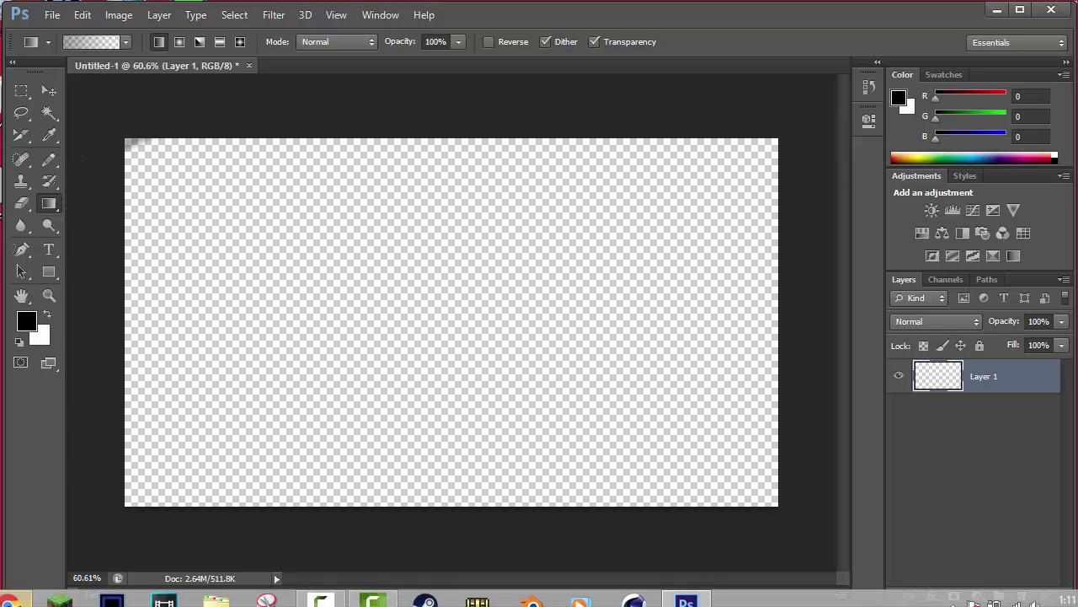
- Switch to Chrome and open google.com
{"action": "left_click", "coordinate": [10, 600]}
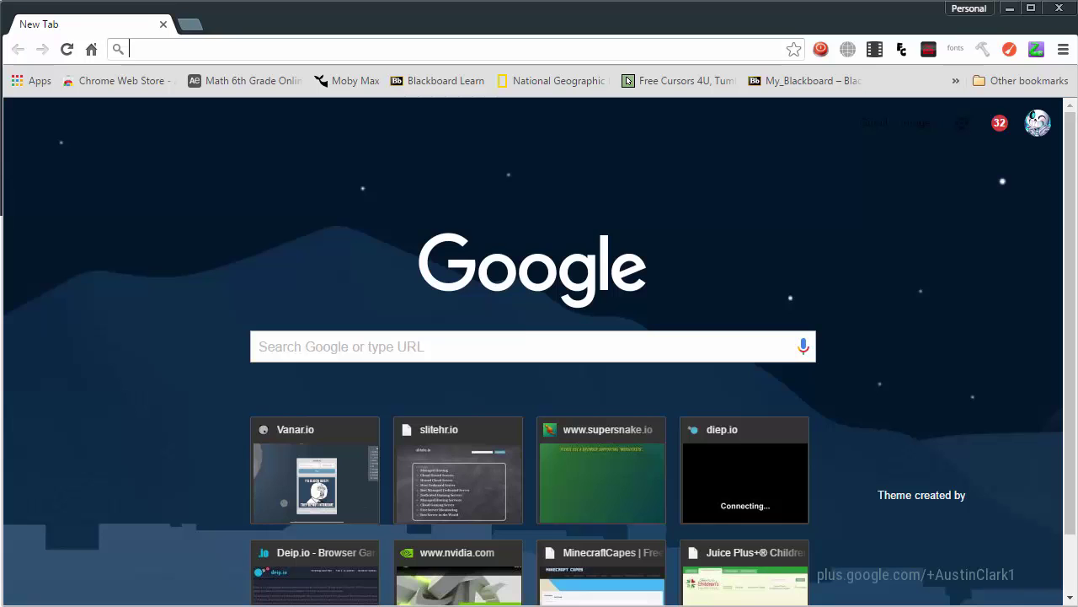
{"action": "type", "text": "google.com"}
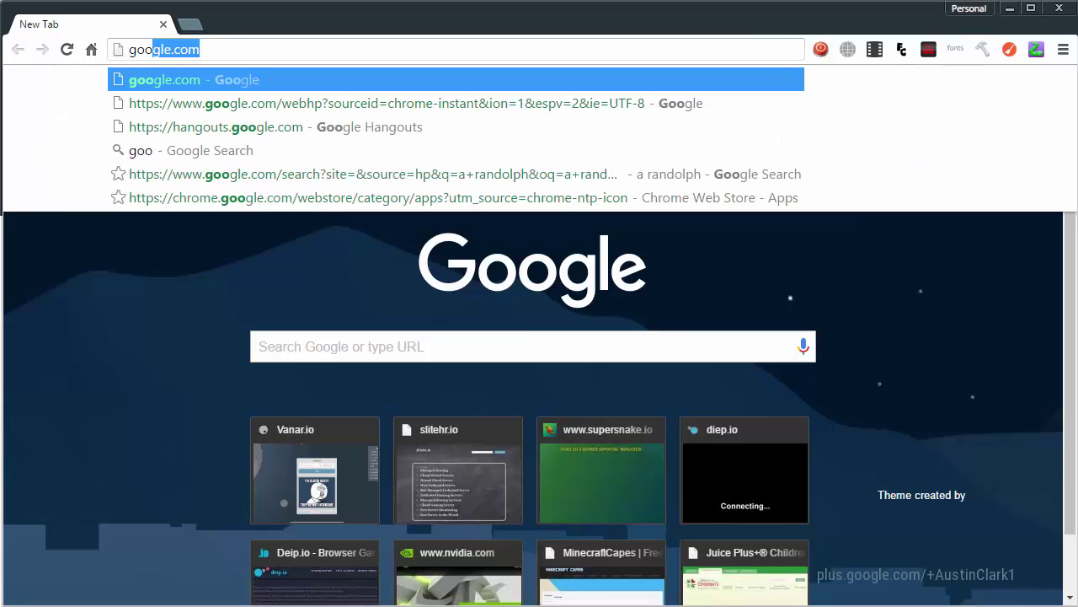
{"action": "key", "text": "Return"}
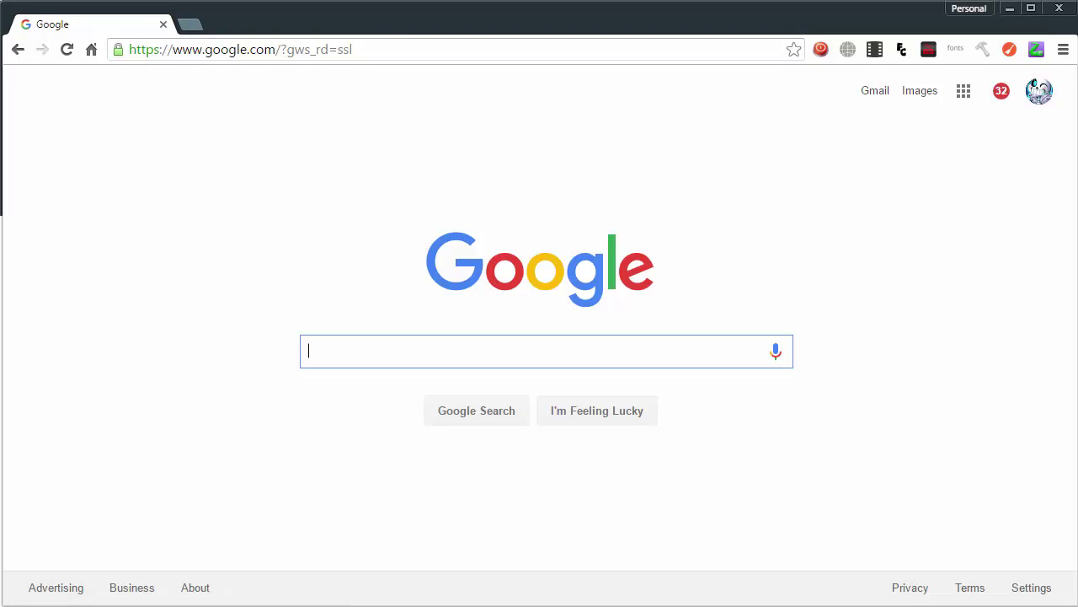
- Search Google for "picture border" and show the image results
{"action": "type", "text": "pi"}
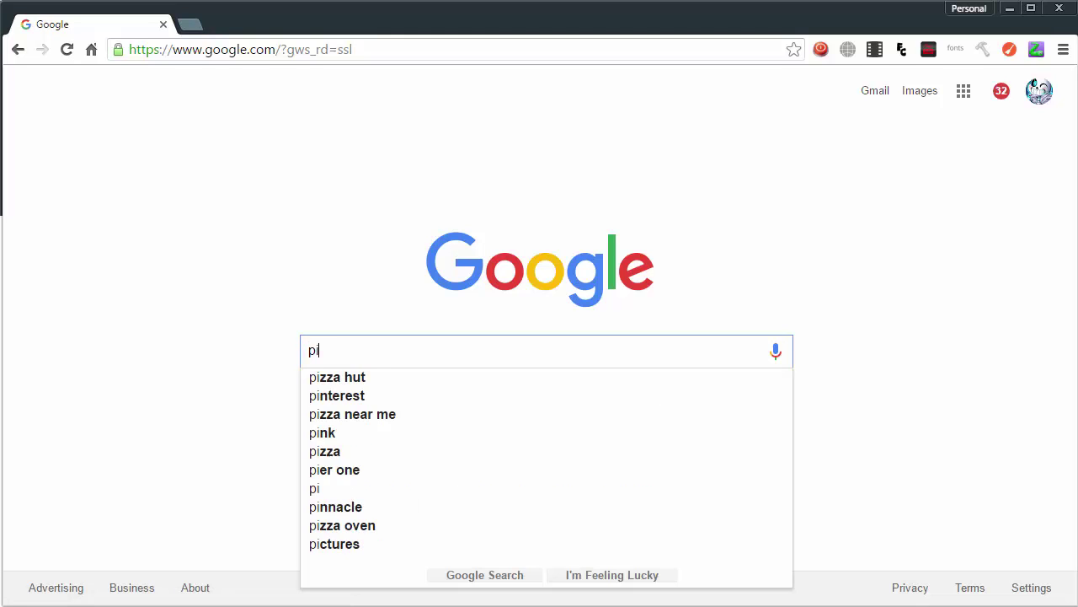
{"action": "type", "text": "cture "}
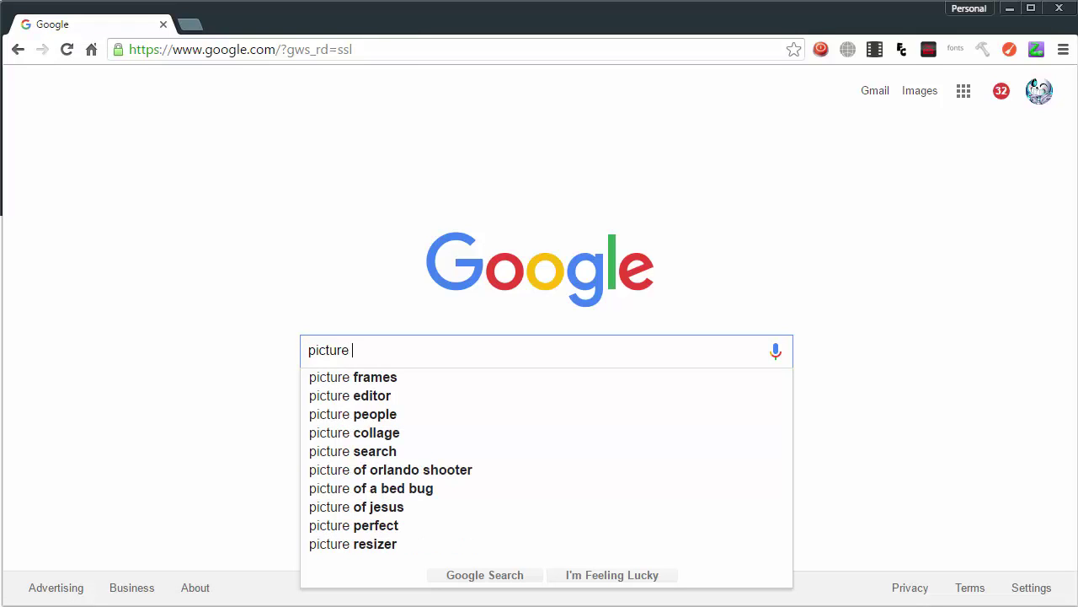
{"action": "type", "text": "border"}
{"action": "key", "text": "Return"}
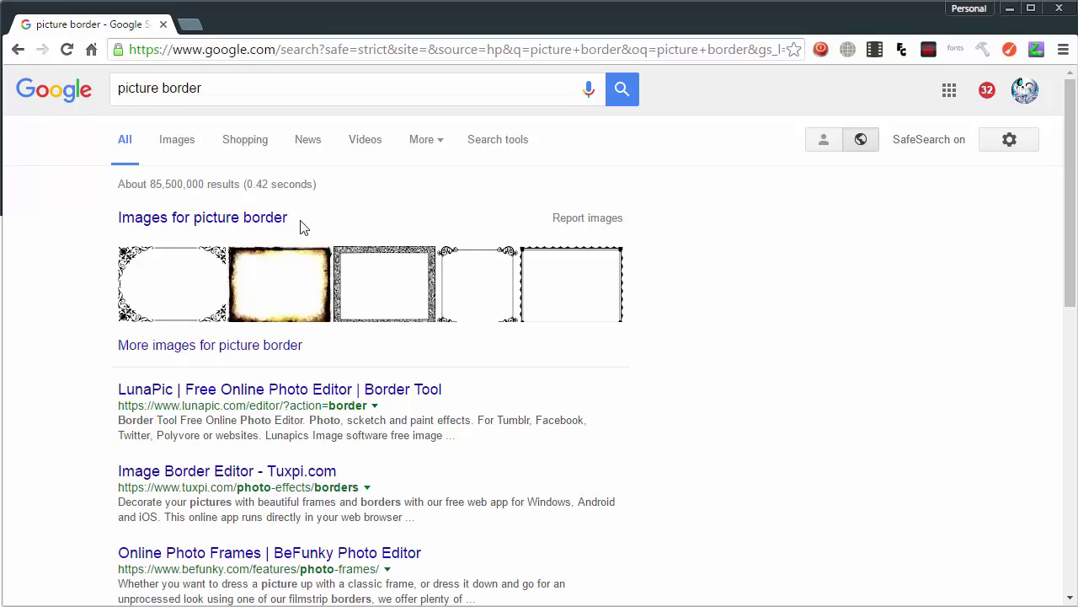
{"action": "left_click", "coordinate": [176, 143]}
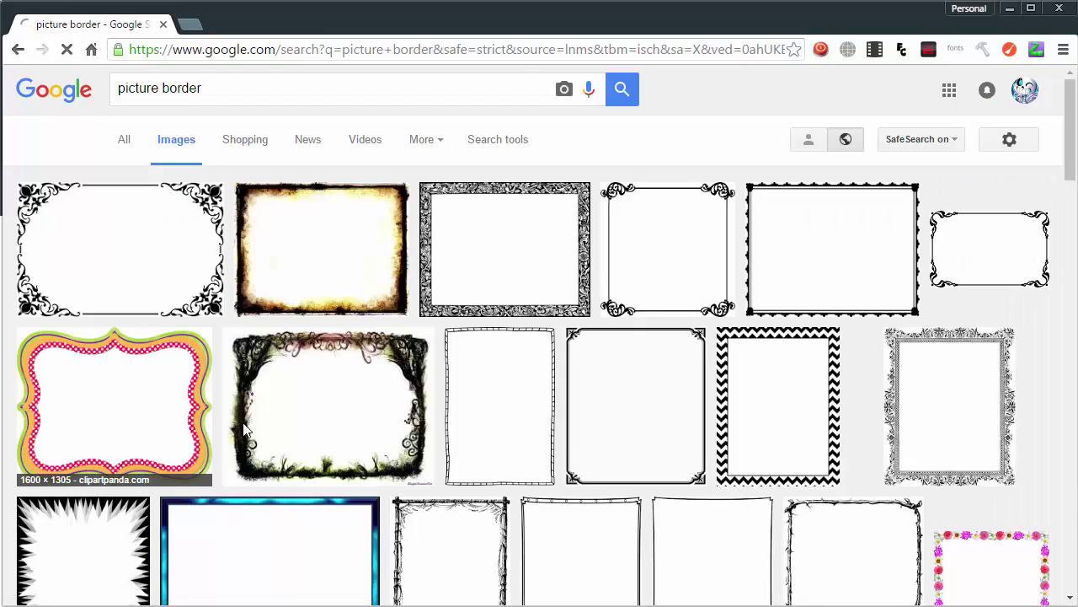
- Look through the picture border image results for a suitable rectangular frame
{"action": "scroll", "coordinate": [585, 315], "scroll_direction": "down", "scroll_amount": 5}
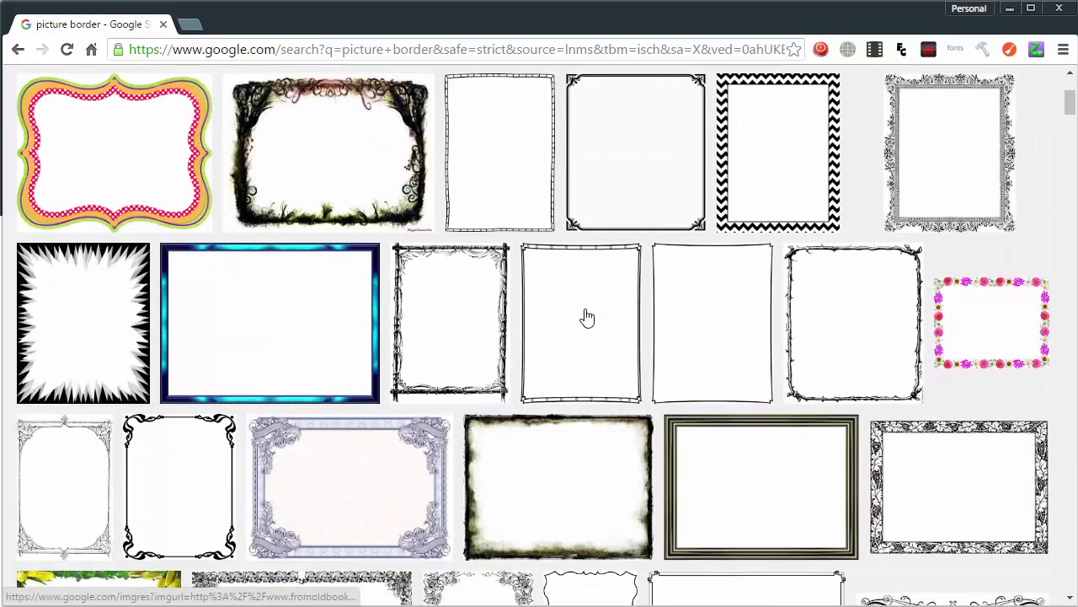
{"action": "scroll", "coordinate": [590, 312], "scroll_direction": "down", "scroll_amount": 3}
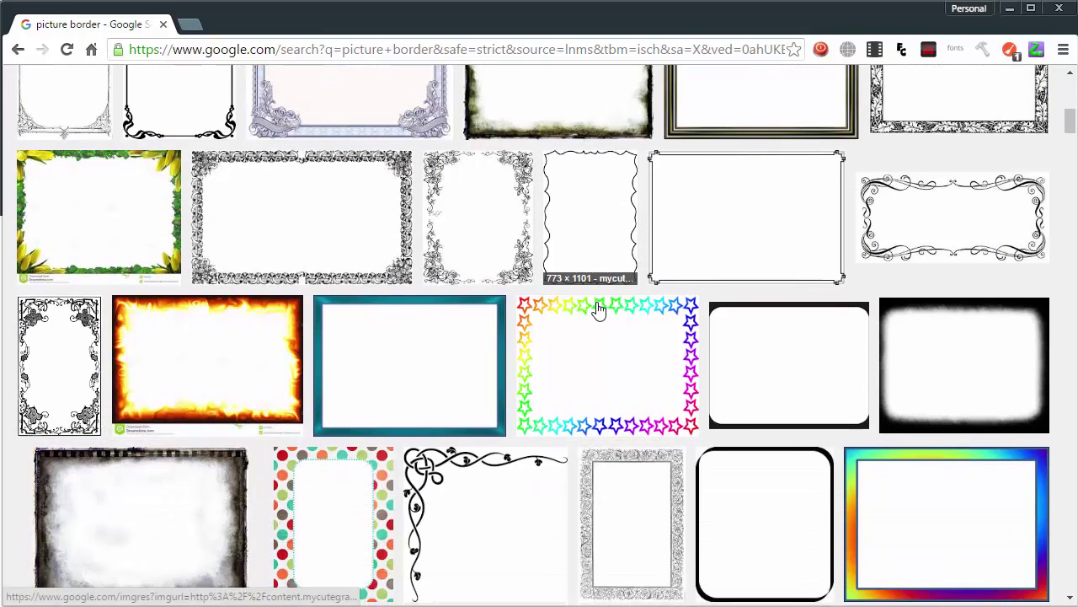
{"action": "scroll", "coordinate": [595, 308], "scroll_direction": "down", "scroll_amount": 2}
{"action": "scroll", "coordinate": [595, 308], "scroll_direction": "up", "scroll_amount": 3}
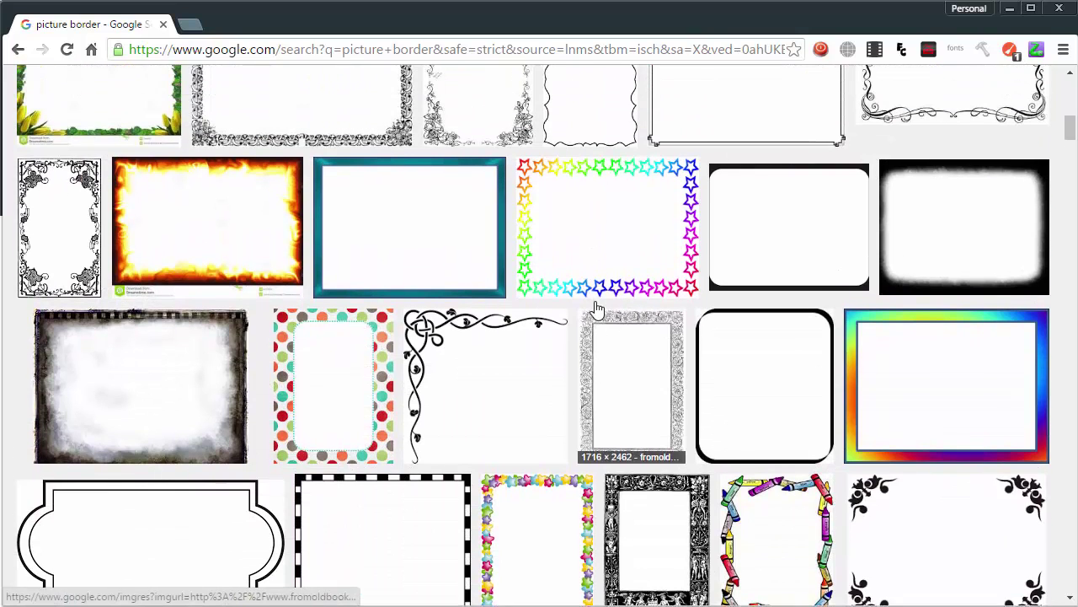
{"action": "scroll", "coordinate": [595, 310], "scroll_direction": "up", "scroll_amount": 4}
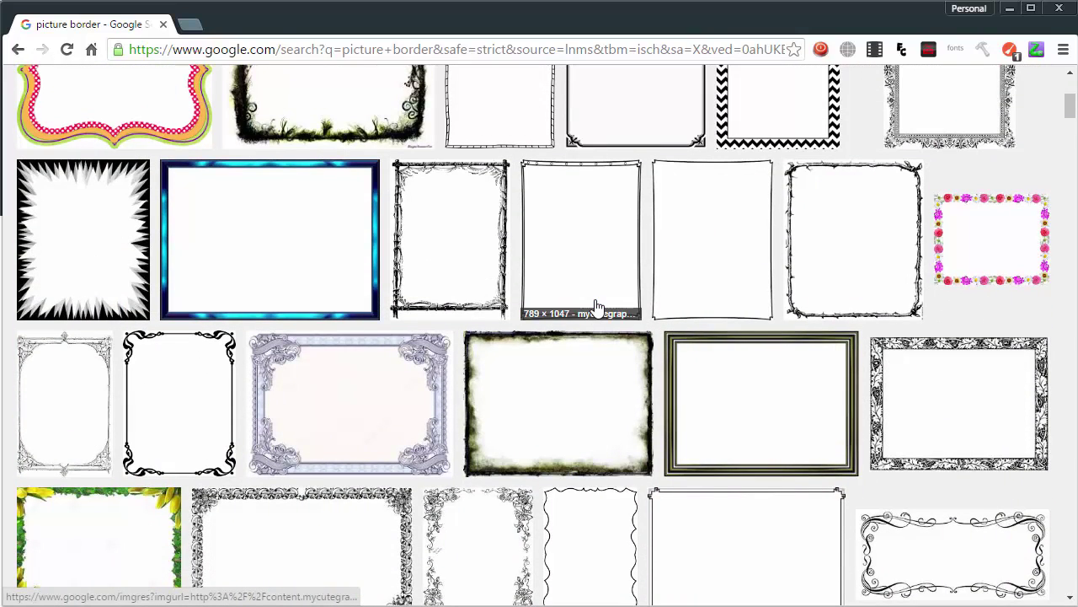
{"action": "scroll", "coordinate": [593, 315], "scroll_direction": "down", "scroll_amount": 2}
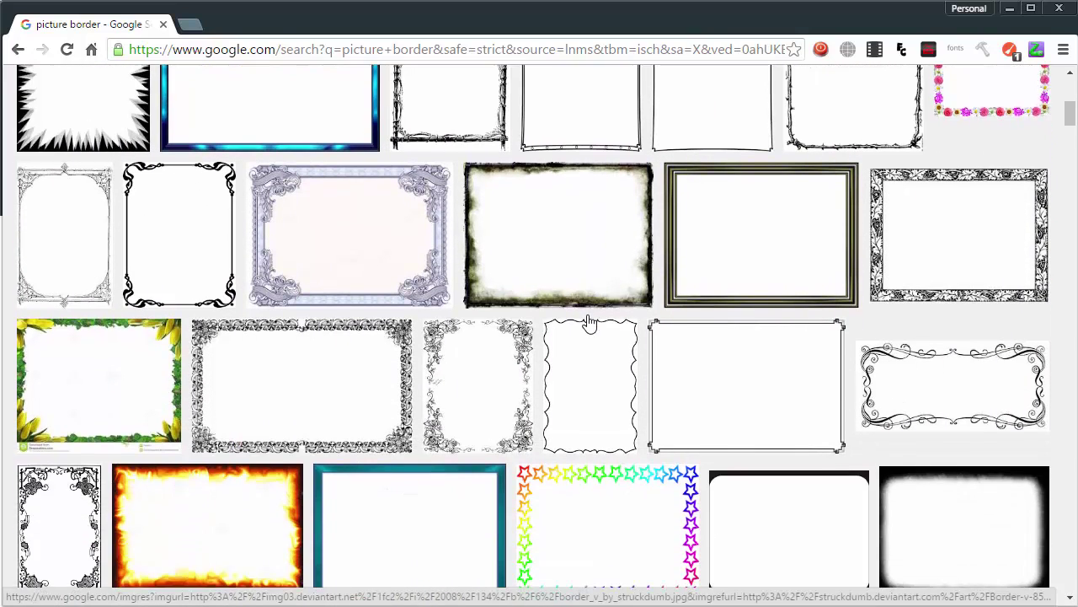
{"action": "scroll", "coordinate": [552, 335], "scroll_direction": "up", "scroll_amount": 4}
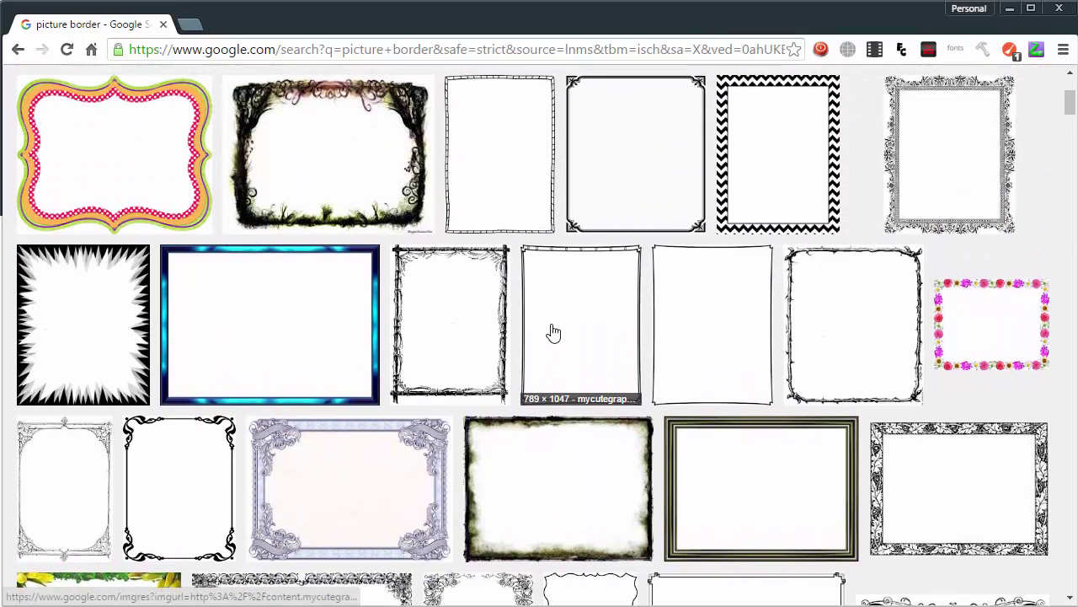
{"action": "scroll", "coordinate": [552, 335], "scroll_direction": "up", "scroll_amount": 2}
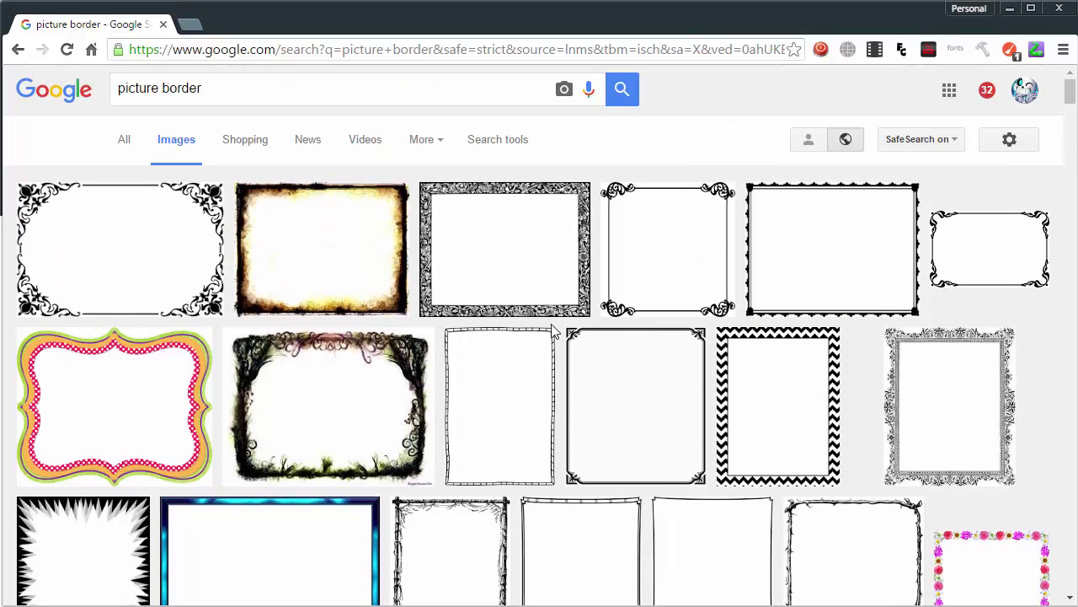
{"action": "scroll", "coordinate": [604, 376], "scroll_direction": "down", "scroll_amount": 2}
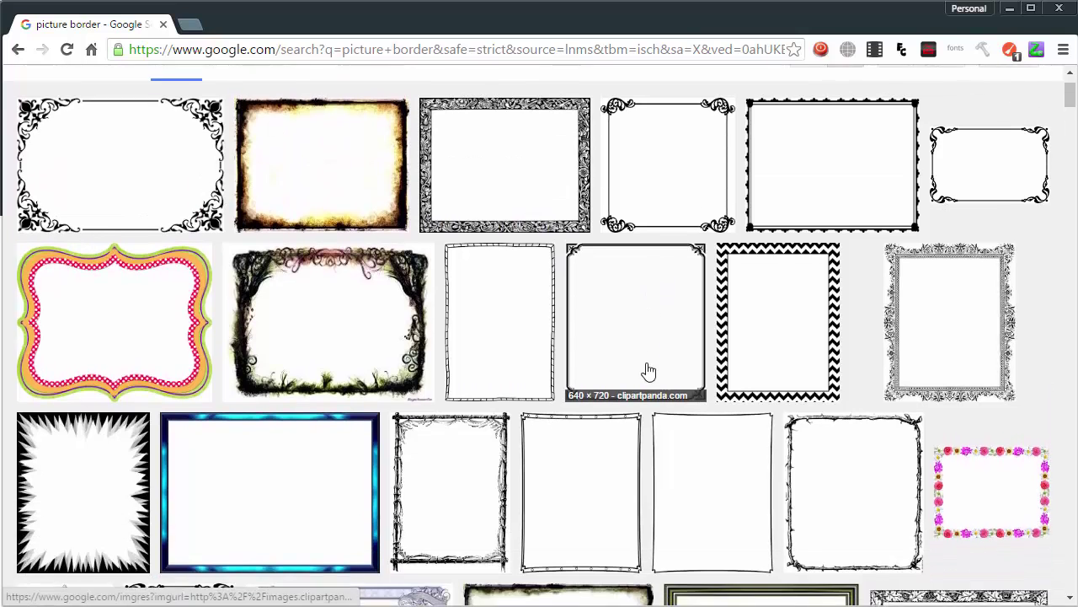
{"action": "scroll", "coordinate": [590, 376], "scroll_direction": "down", "scroll_amount": 1}
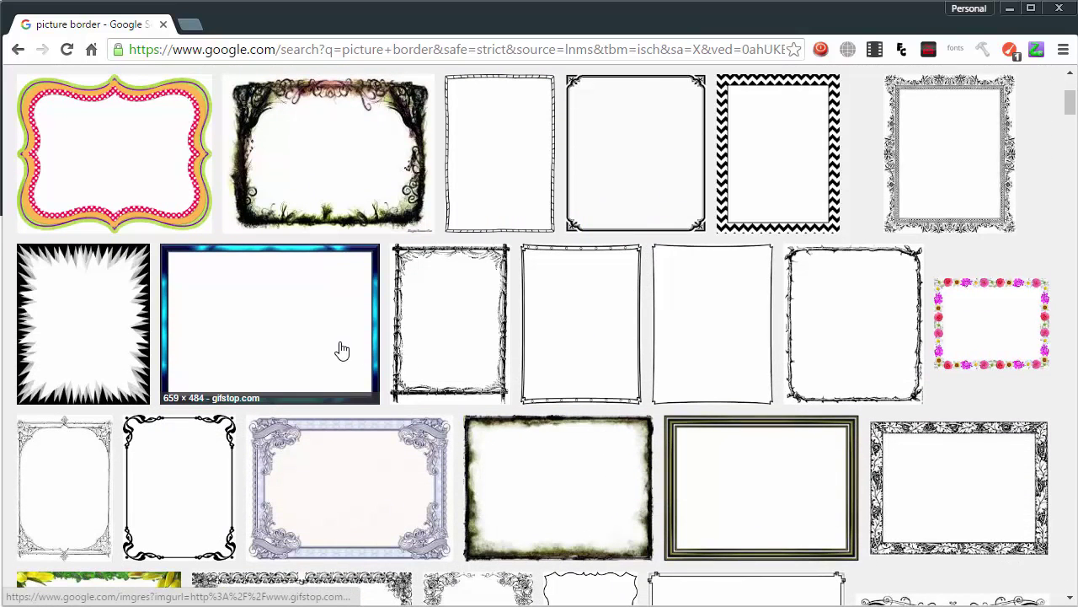
{"action": "scroll", "coordinate": [691, 481], "scroll_direction": "down", "scroll_amount": 1}
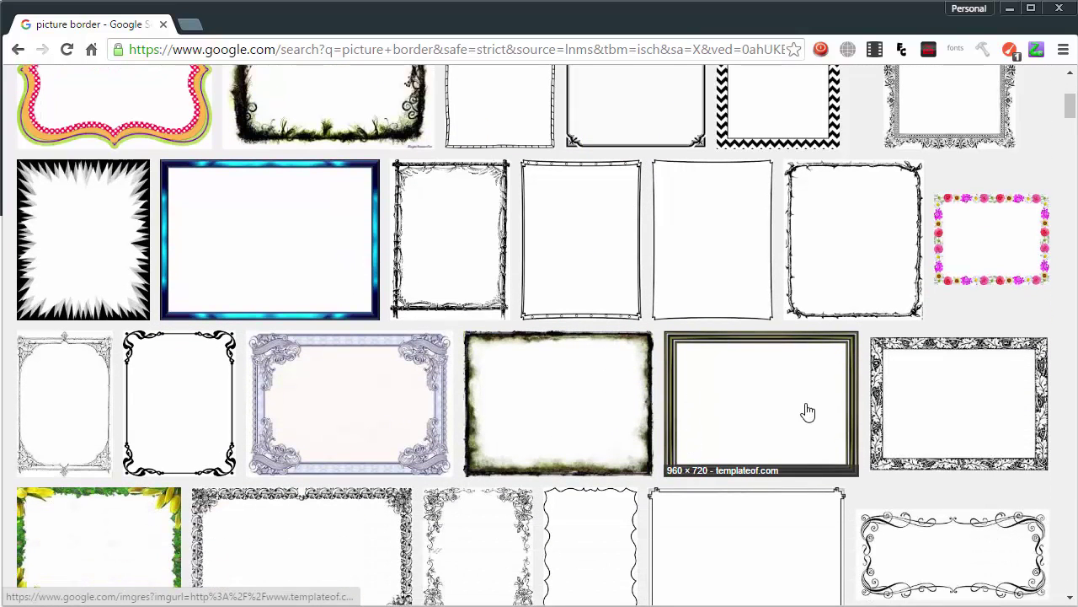
- Open the 960 × 720 striped black and olive border from templateof.com at full size and copy the image
{"action": "left_click", "coordinate": [809, 409]}
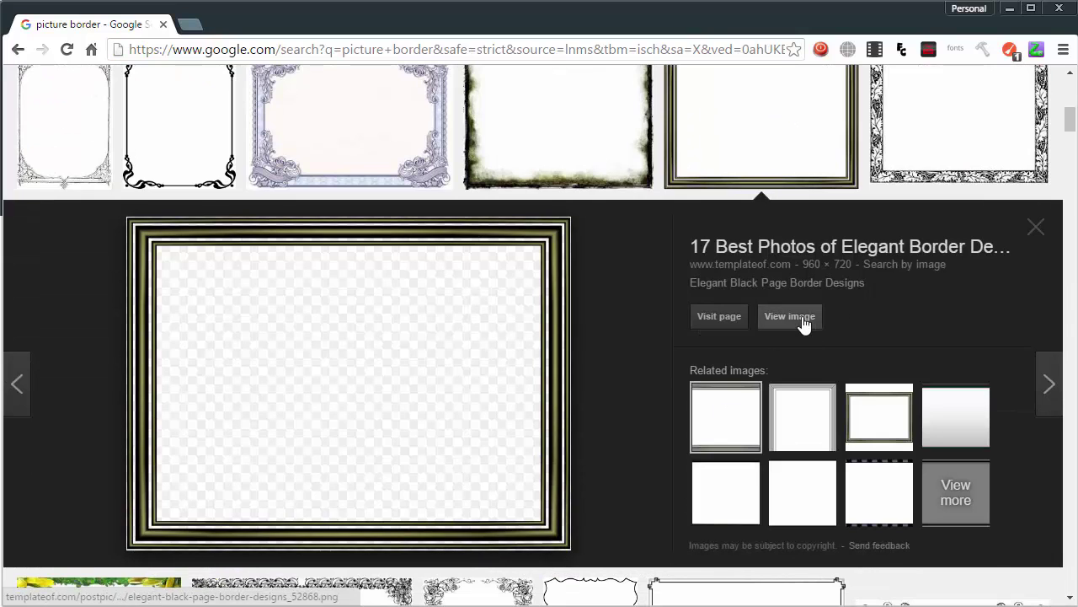
{"action": "left_click", "coordinate": [803, 324]}
{"action": "right_click", "coordinate": [243, 192]}
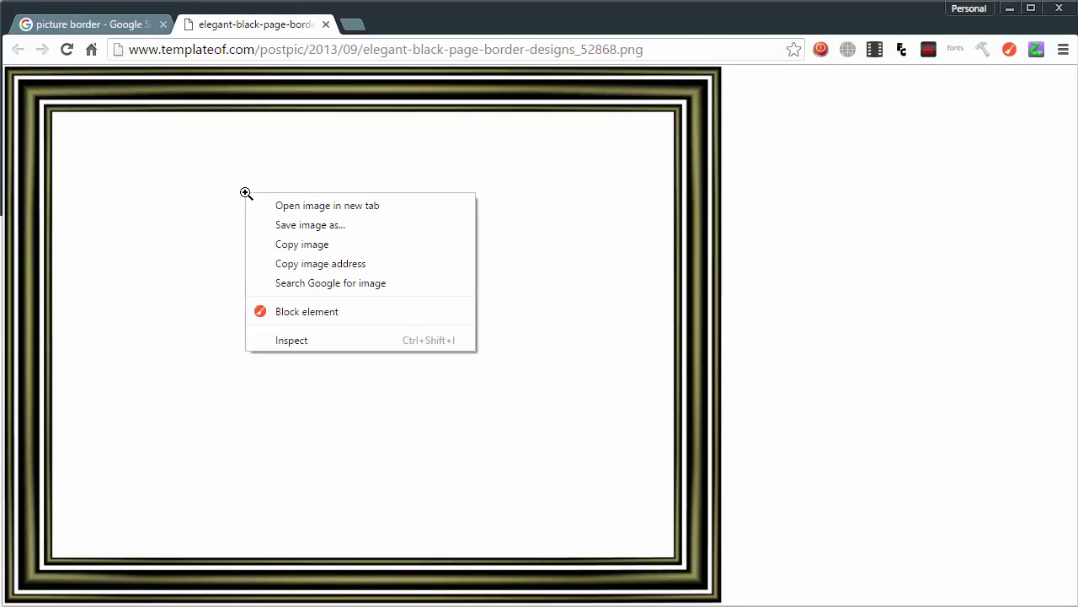
{"action": "left_click", "coordinate": [304, 244]}
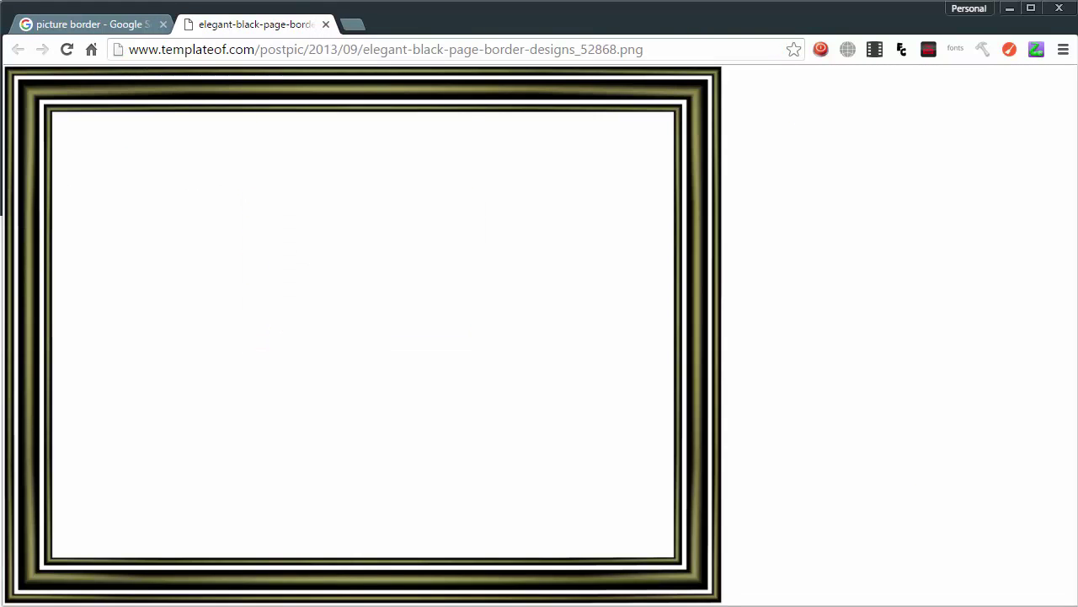
- Switch to Photoshop, paste the copied border as a new layer and delete its black centre using the Magic Wand
{"action": "left_click", "coordinate": [686, 600]}
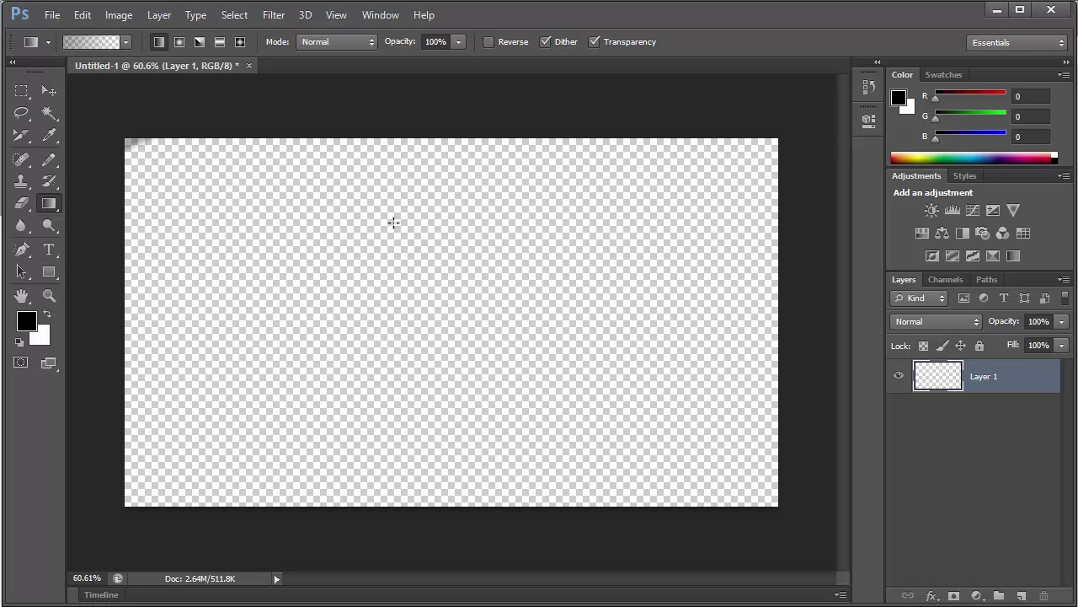
{"action": "key", "text": "ctrl+v"}
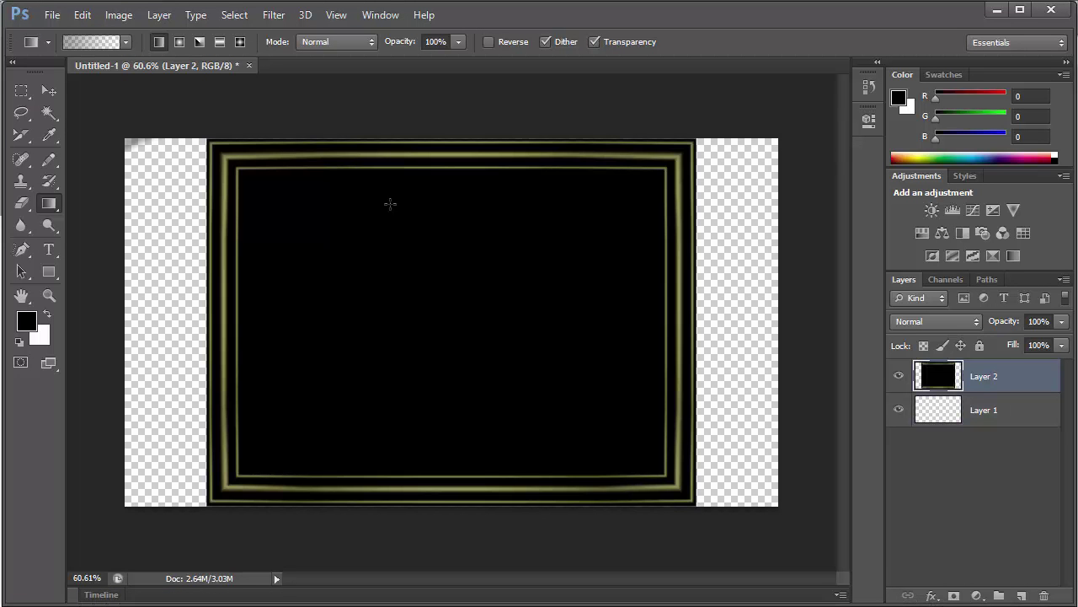
{"action": "left_click", "coordinate": [49, 113]}
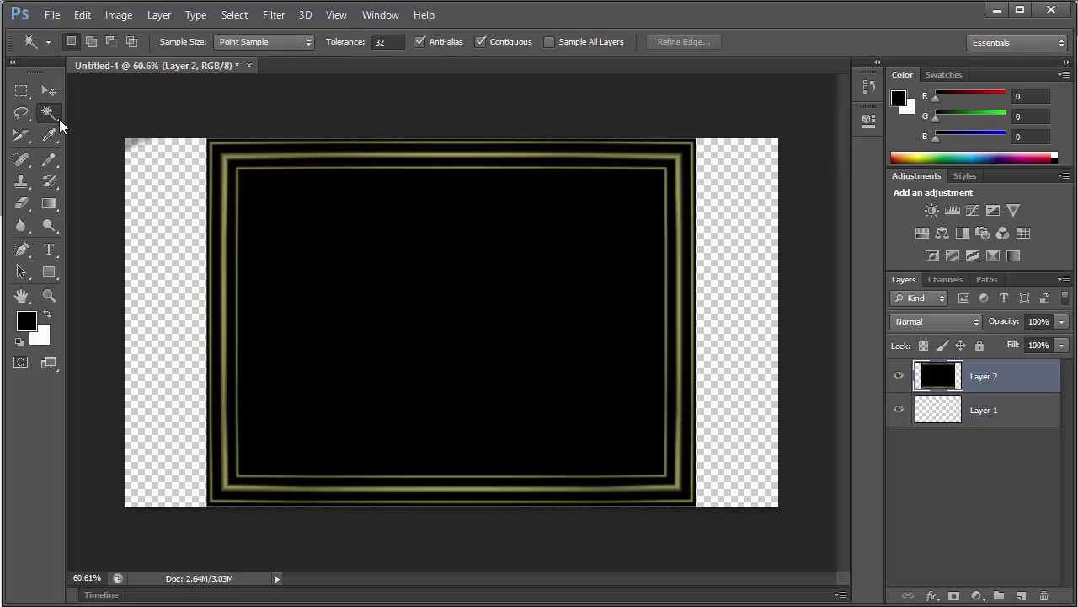
{"action": "left_click", "coordinate": [271, 271]}
{"action": "key", "text": "Delete"}
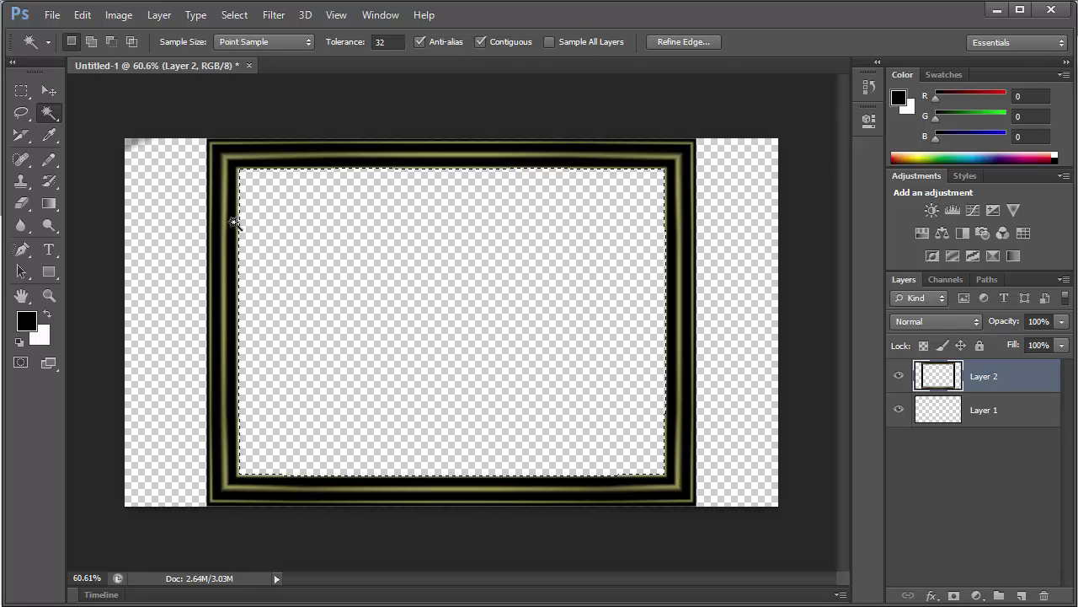
- Delete the inner and outer black bands between the border's olive stripes, and clear the selection
{"action": "left_click", "coordinate": [232, 223]}
{"action": "key", "text": "Delete"}
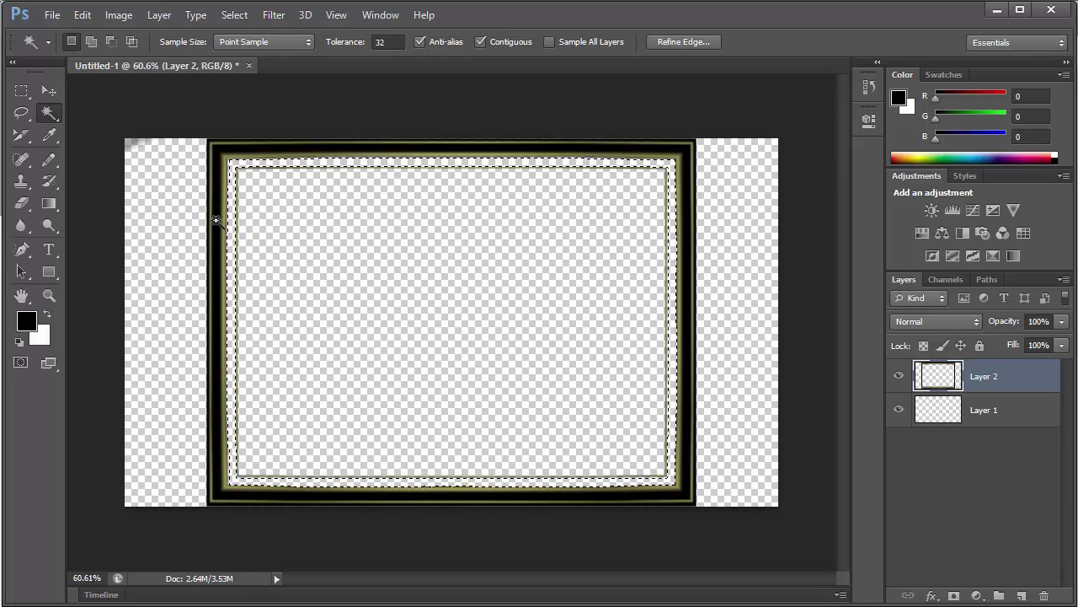
{"action": "left_click", "coordinate": [217, 221]}
{"action": "key", "text": "Delete"}
{"action": "left_click", "coordinate": [281, 299]}
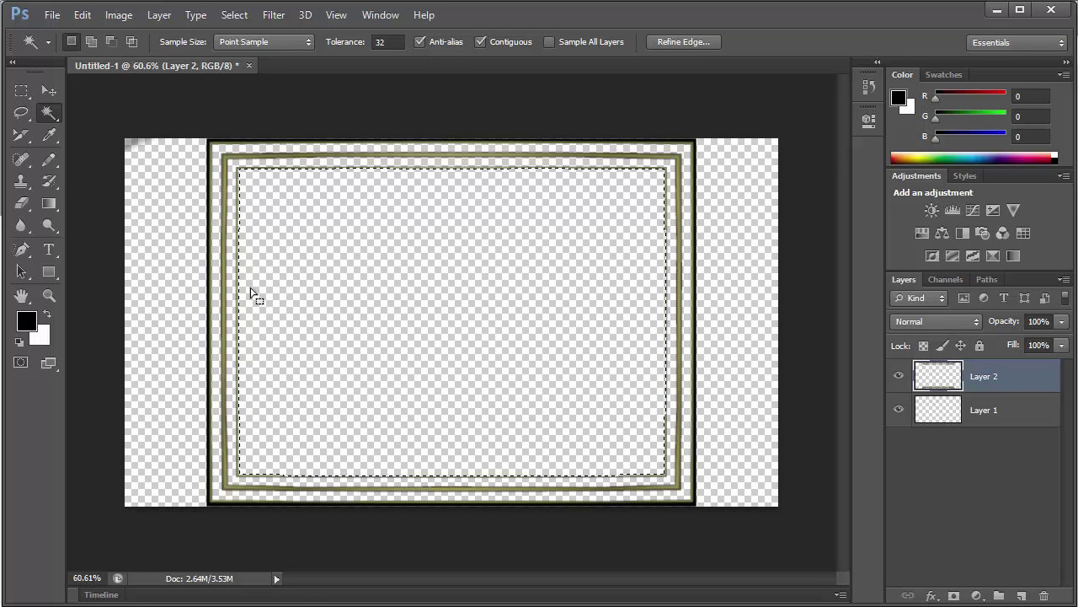
{"action": "key", "text": "ctrl+d"}
{"action": "left_click", "coordinate": [175, 237]}
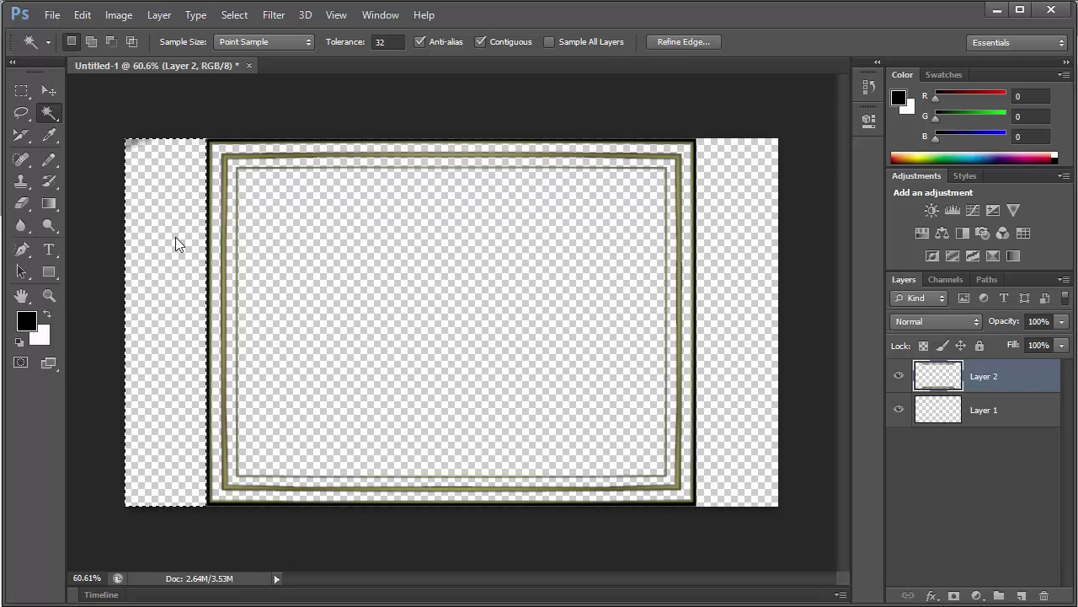
{"action": "left_click", "coordinate": [175, 237]}
{"action": "left_click", "coordinate": [169, 212]}
{"action": "left_click", "coordinate": [82, 15]}
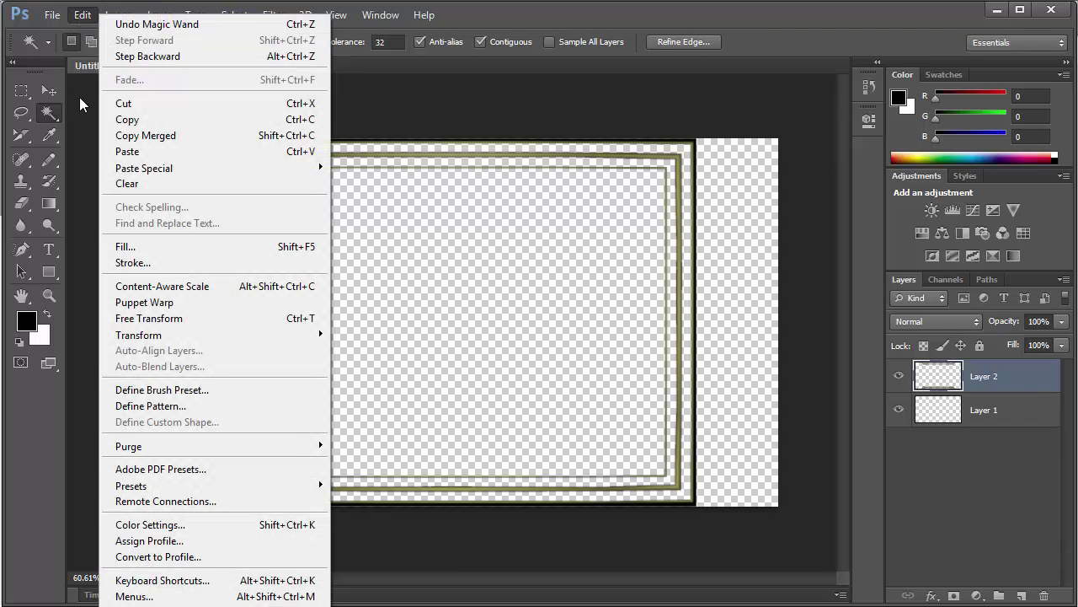
{"action": "left_click", "coordinate": [81, 101]}
{"action": "left_click", "coordinate": [135, 176]}
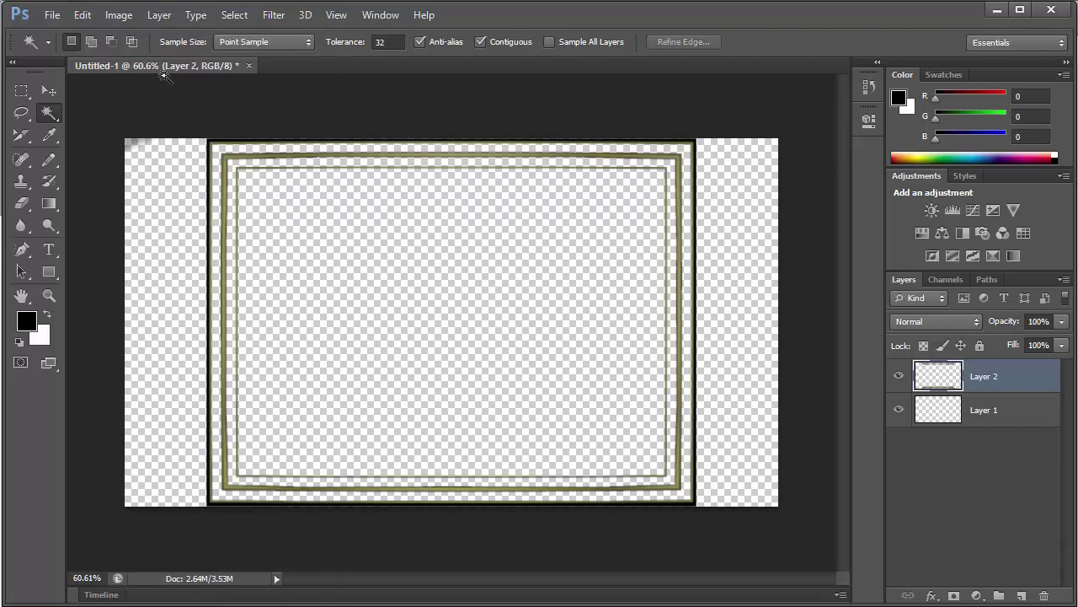
- Free Transform the border on Layer 2 to 133.33% width so it spans the full canvas, keeping its height at 100%
{"action": "left_click", "coordinate": [82, 16]}
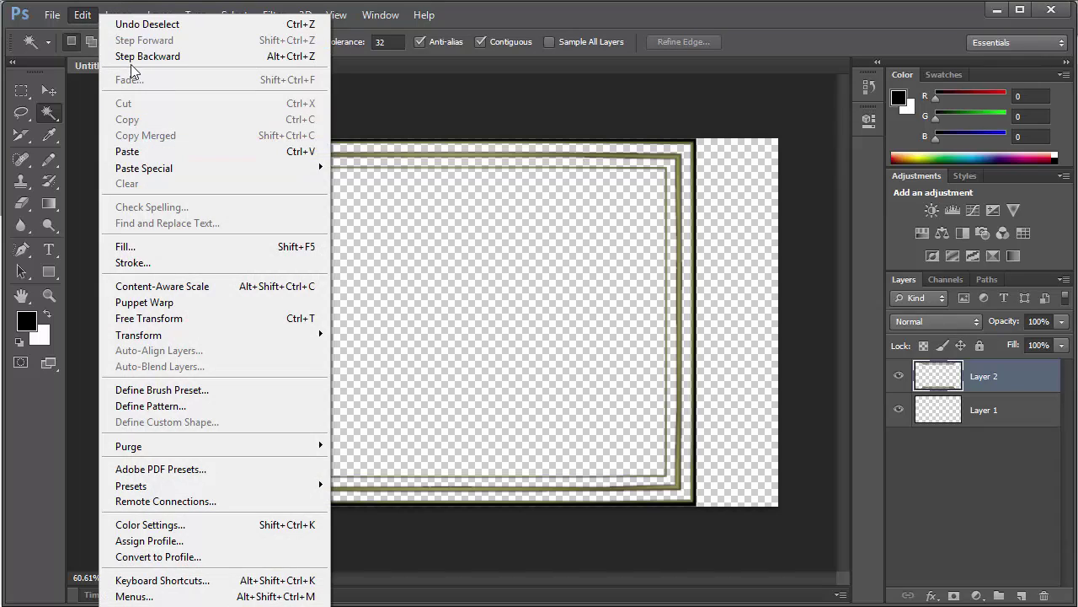
{"action": "left_click", "coordinate": [193, 318]}
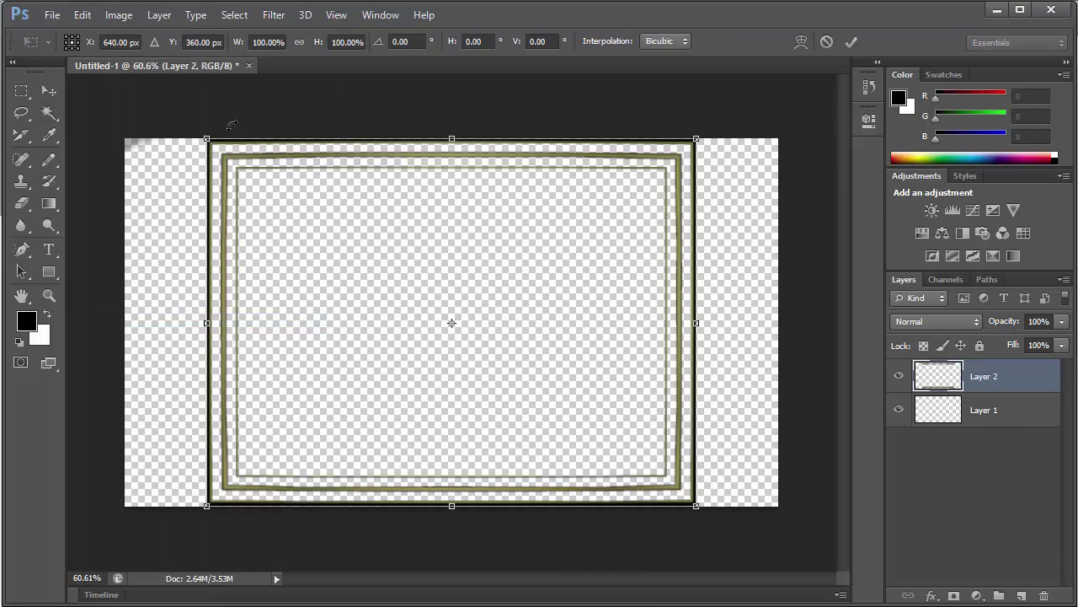
{"action": "left_click_drag", "start_coordinate": [206, 136], "coordinate": [125, 136]}
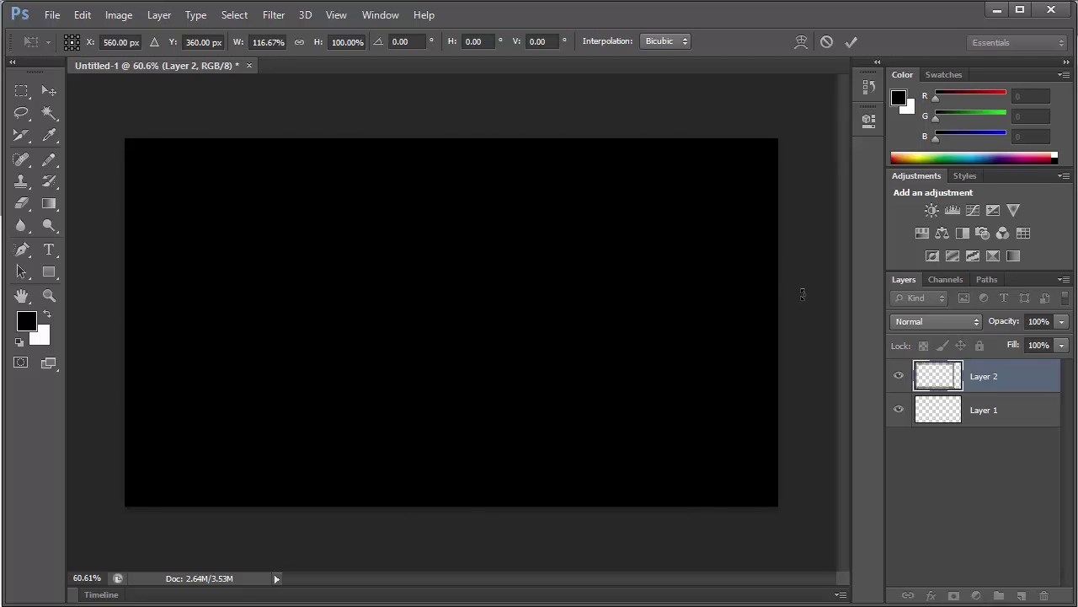
{"action": "left_click_drag", "start_coordinate": [587, 457], "coordinate": [549, 399]}
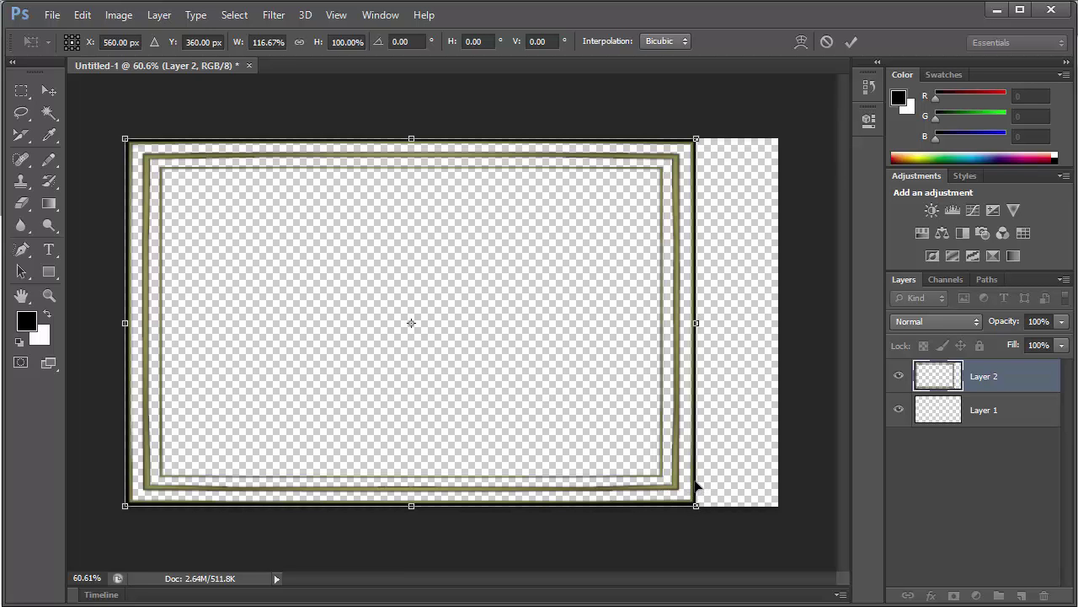
{"action": "left_click_drag", "start_coordinate": [696, 322], "coordinate": [778, 323]}
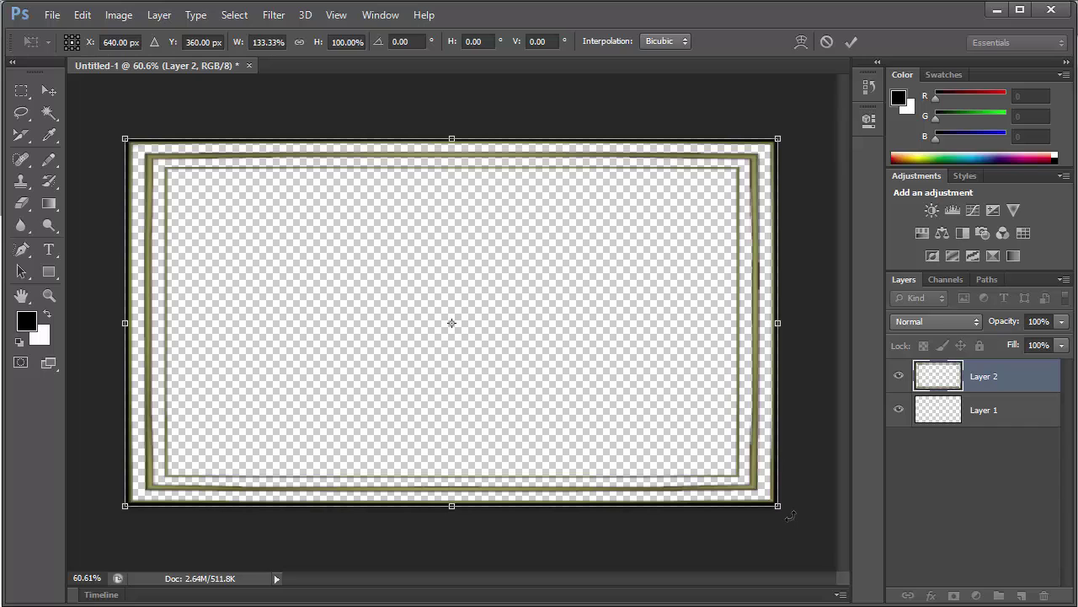
{"action": "key", "text": "Return"}
{"action": "key", "text": "w"}
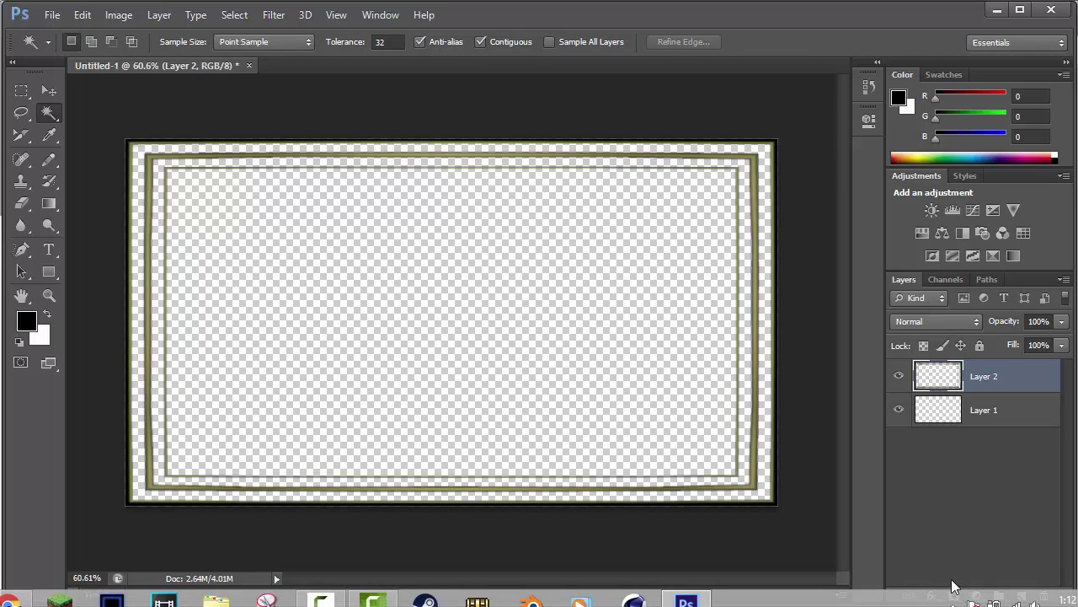
- Add a black outside Stroke of 5 px at 100% opacity to the border on Layer 2
{"action": "left_click", "coordinate": [933, 595]}
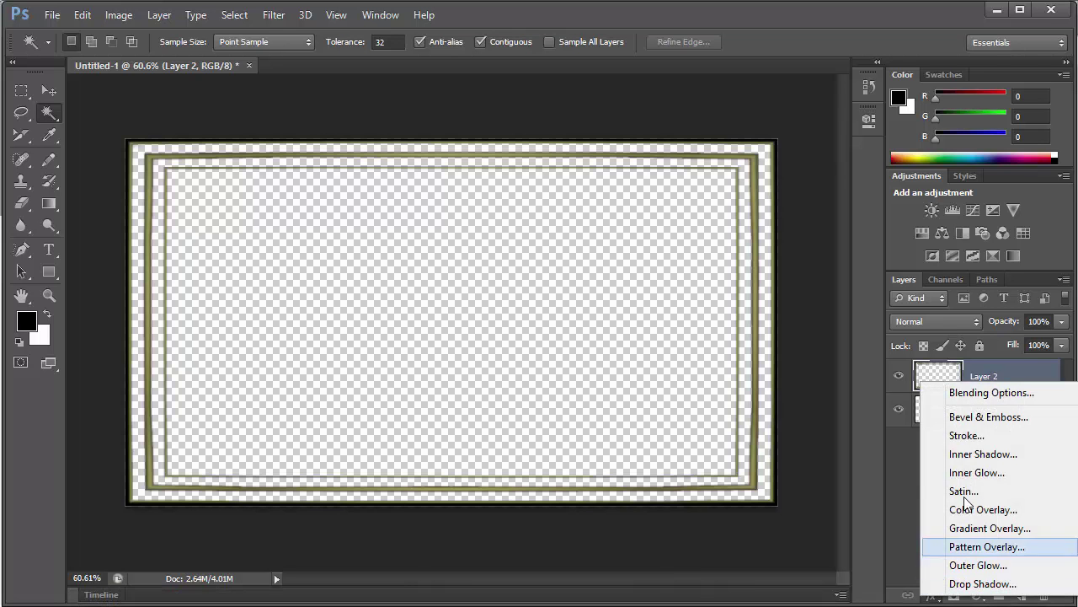
{"action": "left_click", "coordinate": [957, 435]}
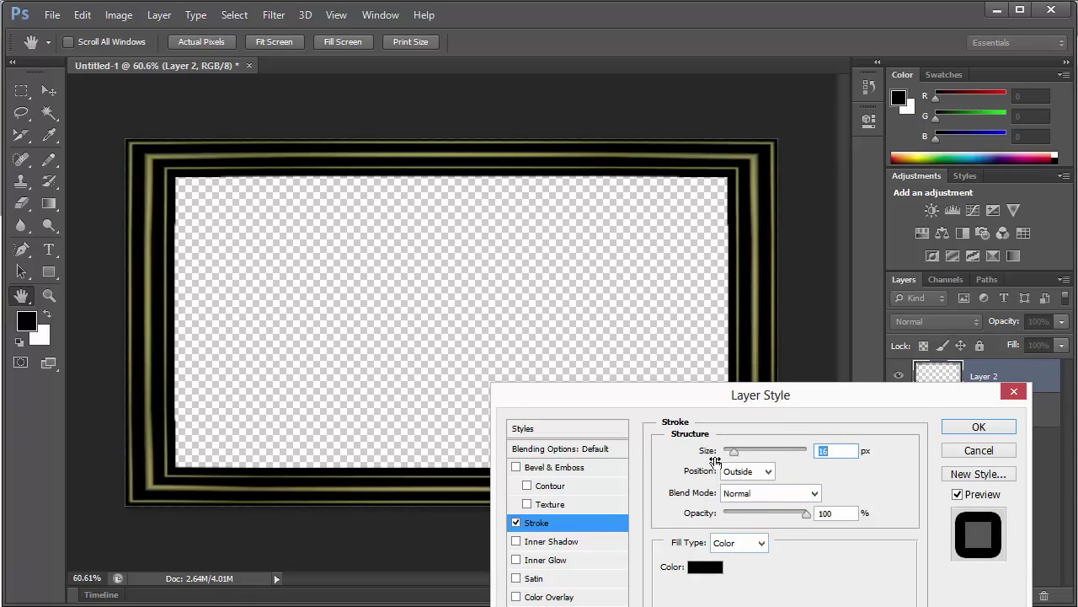
{"action": "left_click_drag", "start_coordinate": [733, 454], "coordinate": [729, 453]}
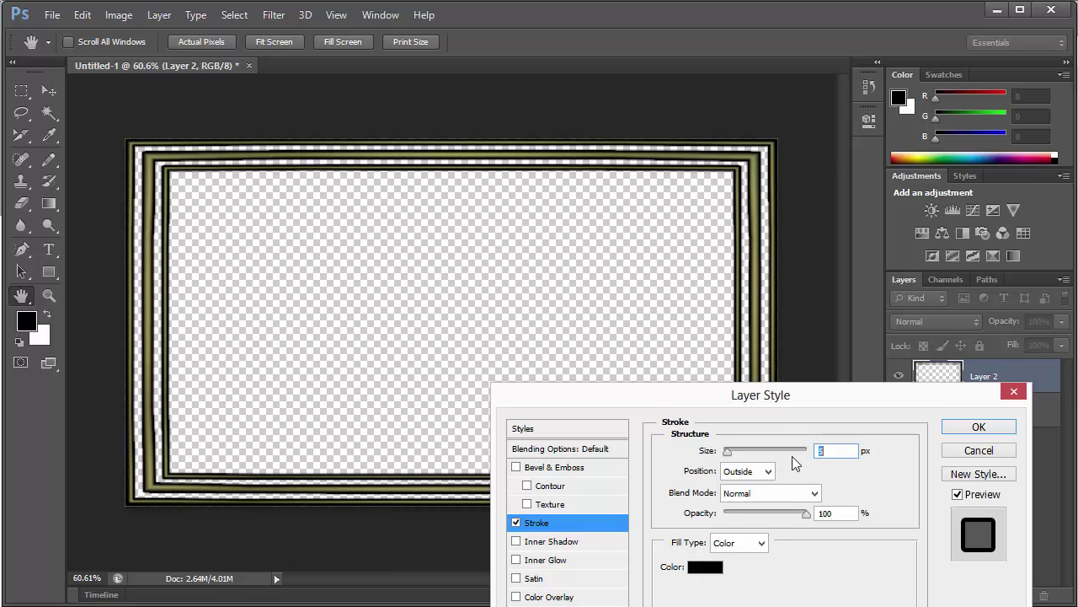
{"action": "left_click", "coordinate": [962, 428]}
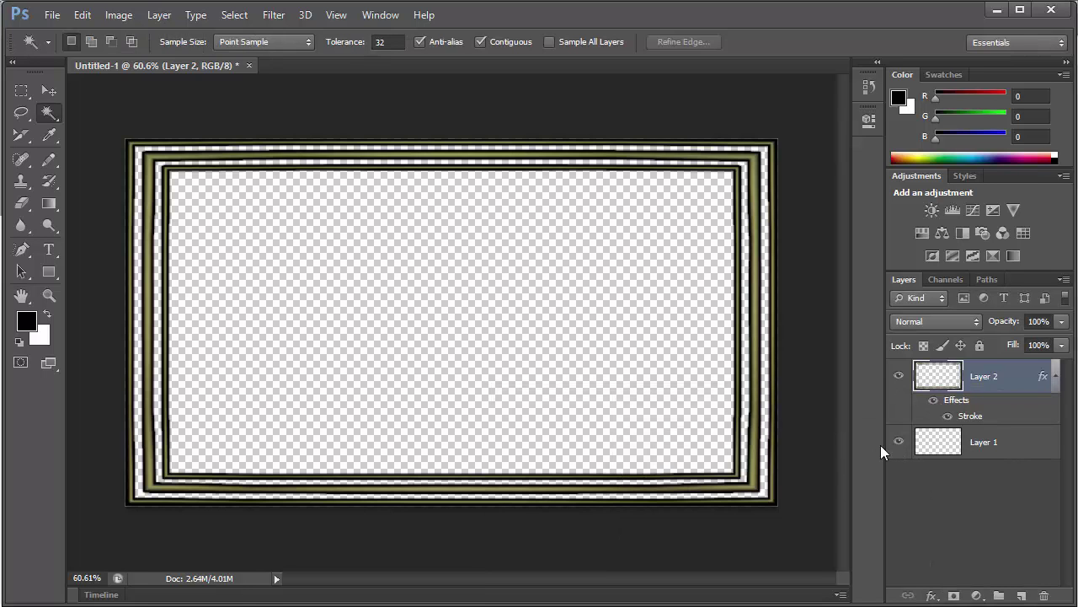
- Make Layer 1 the active layer and switch to the Google image results in Chrome
{"action": "mouse_move", "coordinate": [725, 605]}
{"action": "left_click", "coordinate": [922, 455]}
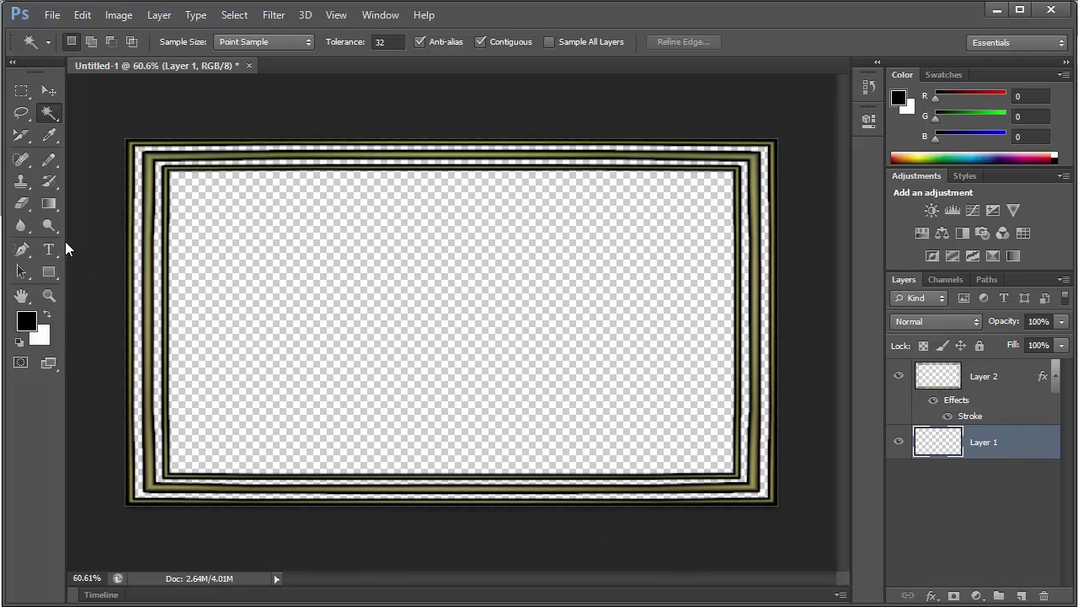
{"action": "mouse_move", "coordinate": [126, 605]}
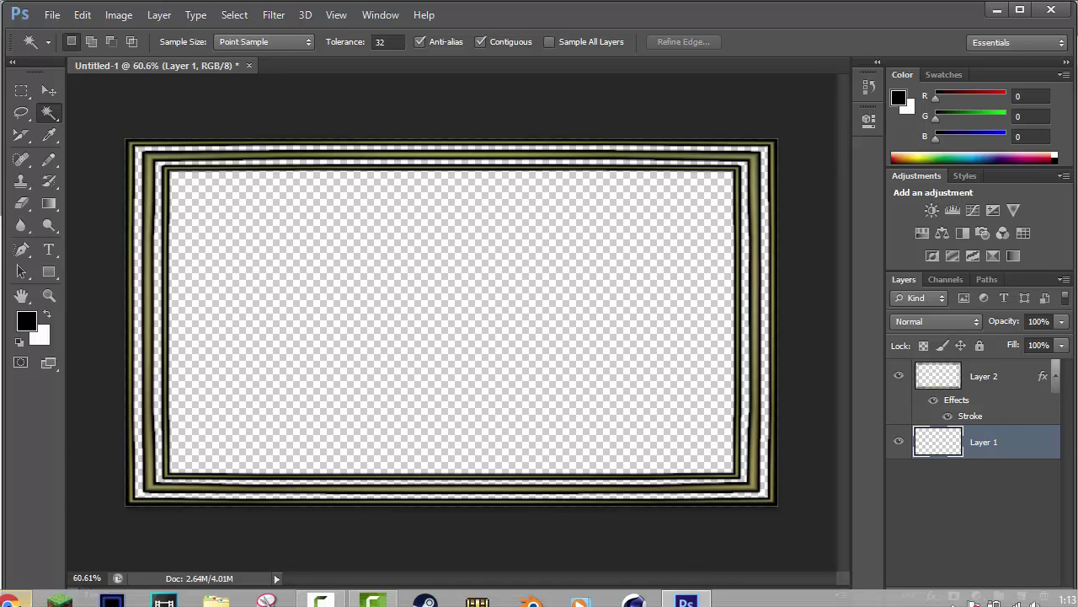
{"action": "mouse_move", "coordinate": [10, 600]}
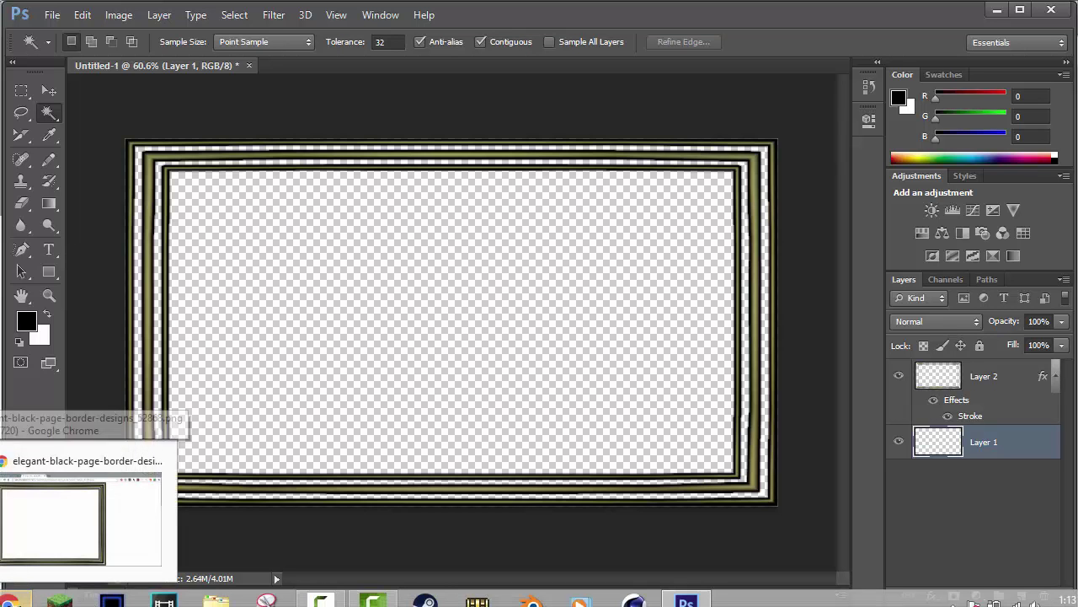
{"action": "left_click", "coordinate": [25, 578]}
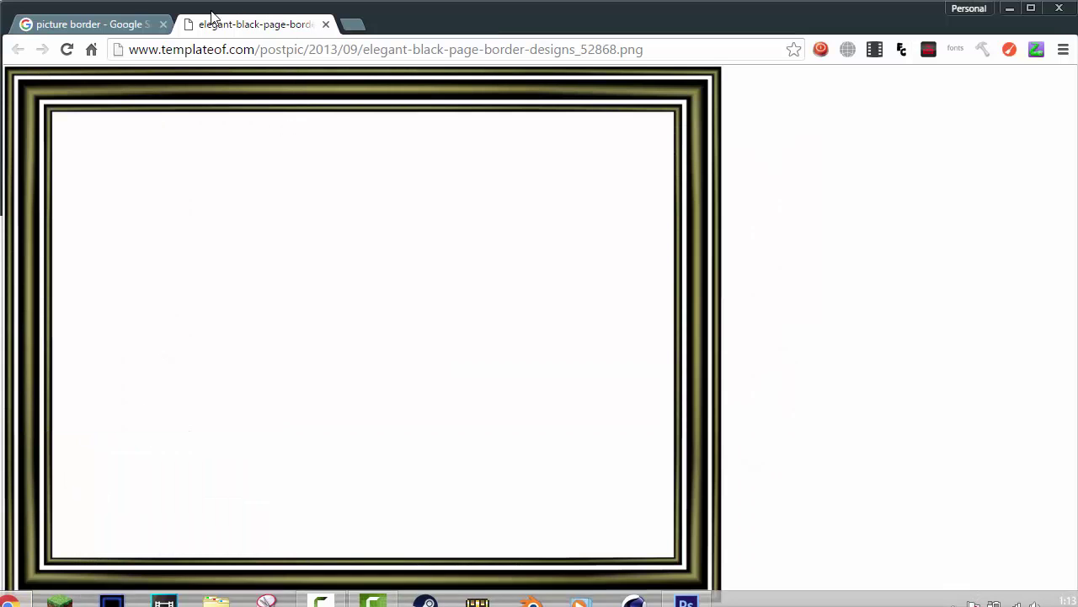
{"action": "left_click", "coordinate": [118, 24]}
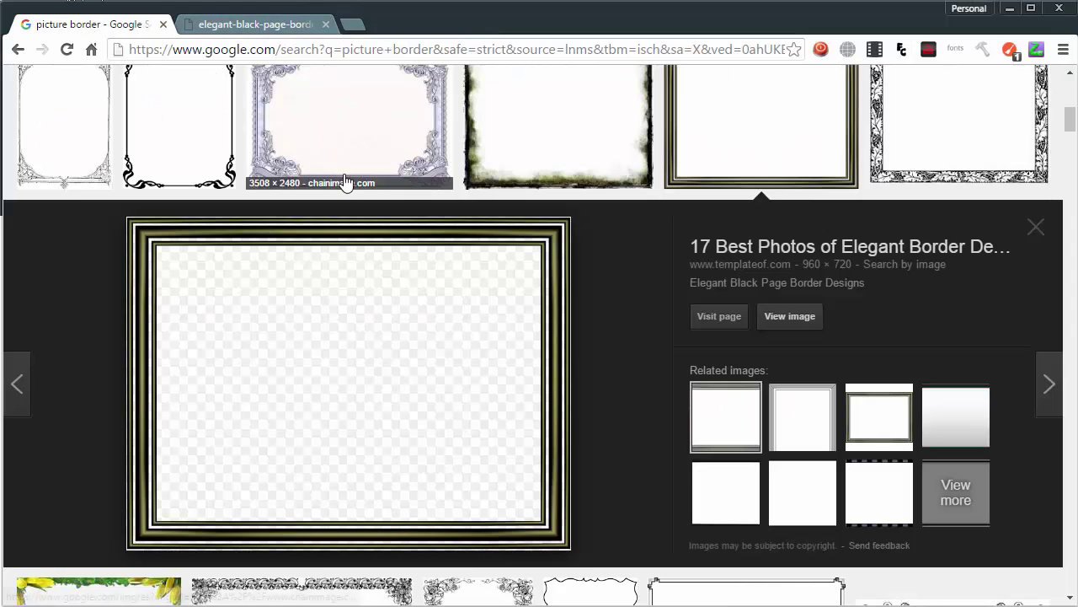
- Replace the picture border query with a Google Images search for "sunburst"
{"action": "scroll", "coordinate": [345, 181], "scroll_direction": "up", "scroll_amount": 10}
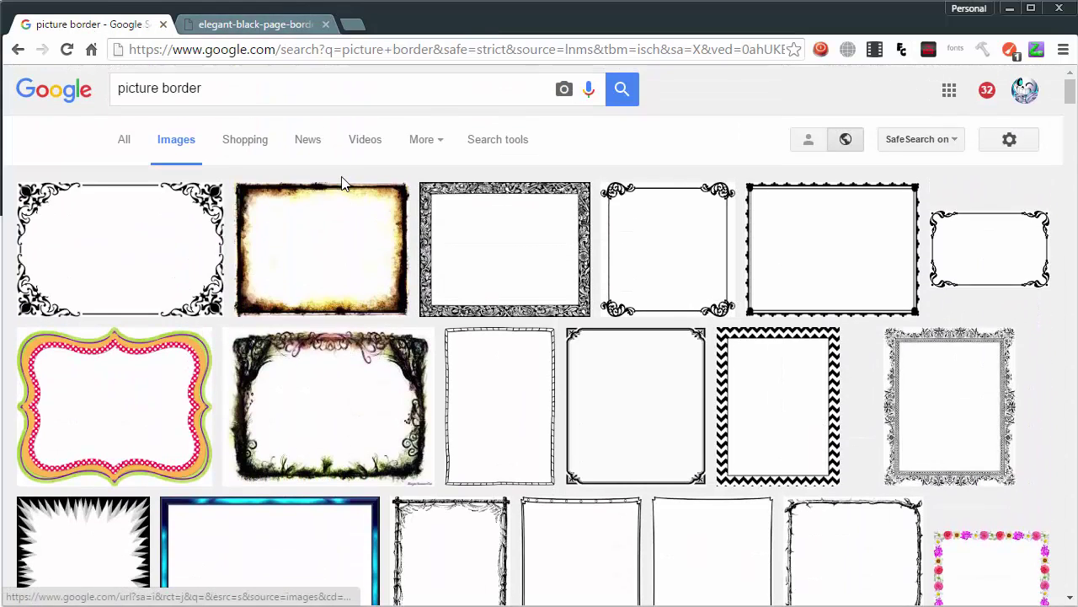
{"action": "left_click", "coordinate": [278, 90]}
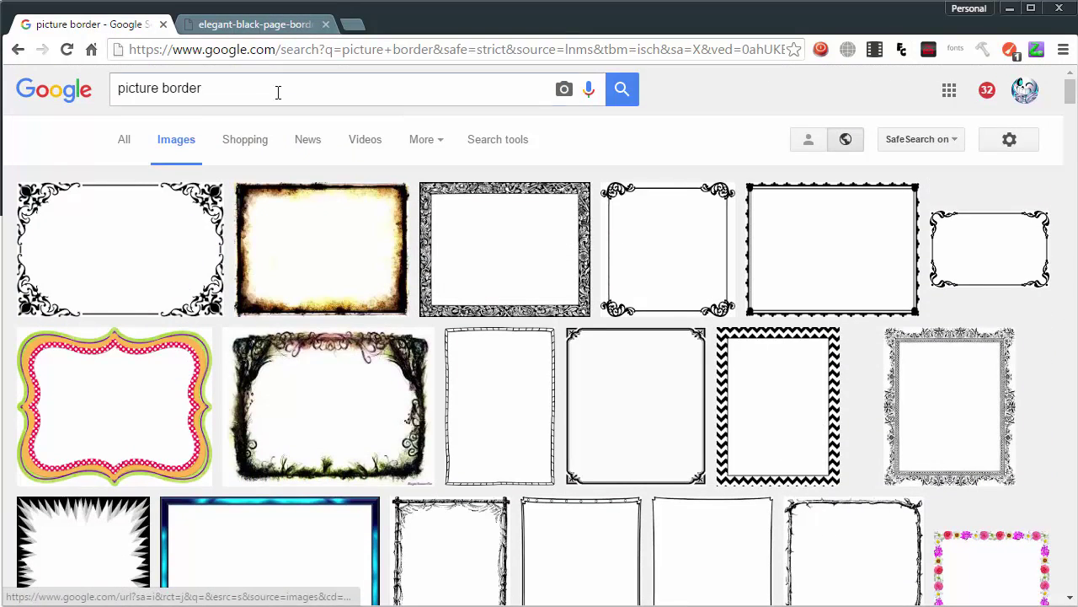
{"action": "key", "text": "ctrl+a"}
{"action": "type", "text": "sunburst"}
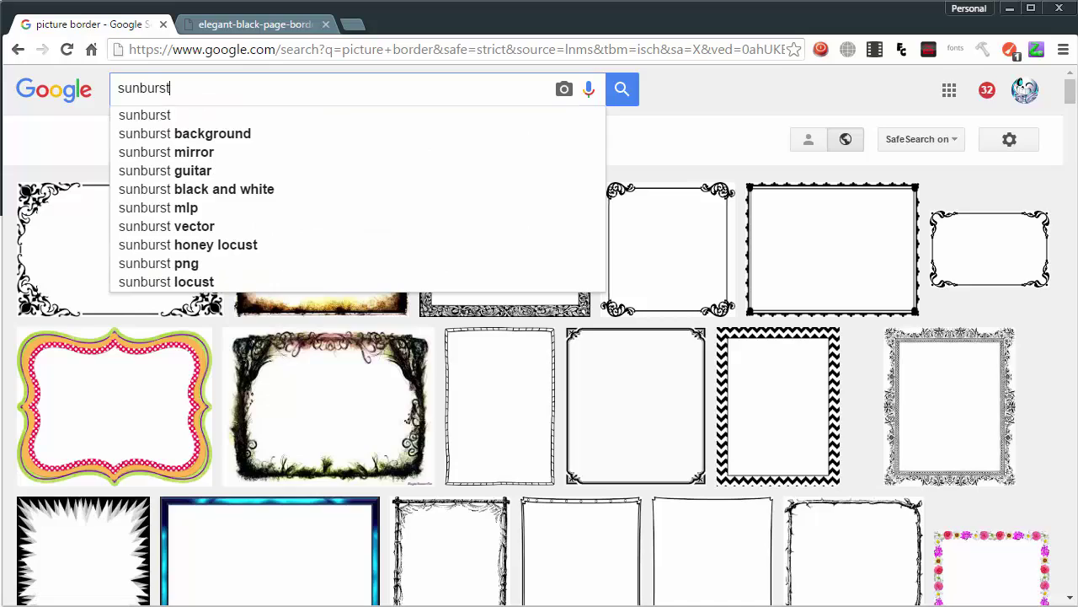
{"action": "key", "text": "Return"}
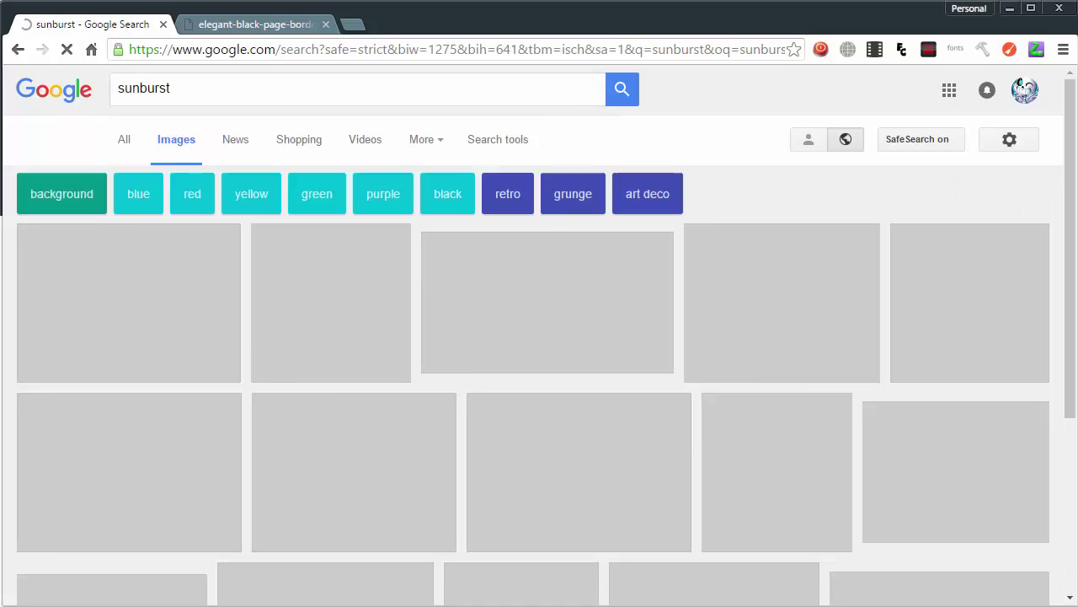
- Browse the sunburst results and open the preview of the orange and white 1920 × 1368 image from publicdomainpictures.net
{"action": "scroll", "coordinate": [562, 295], "scroll_direction": "down", "scroll_amount": 5}
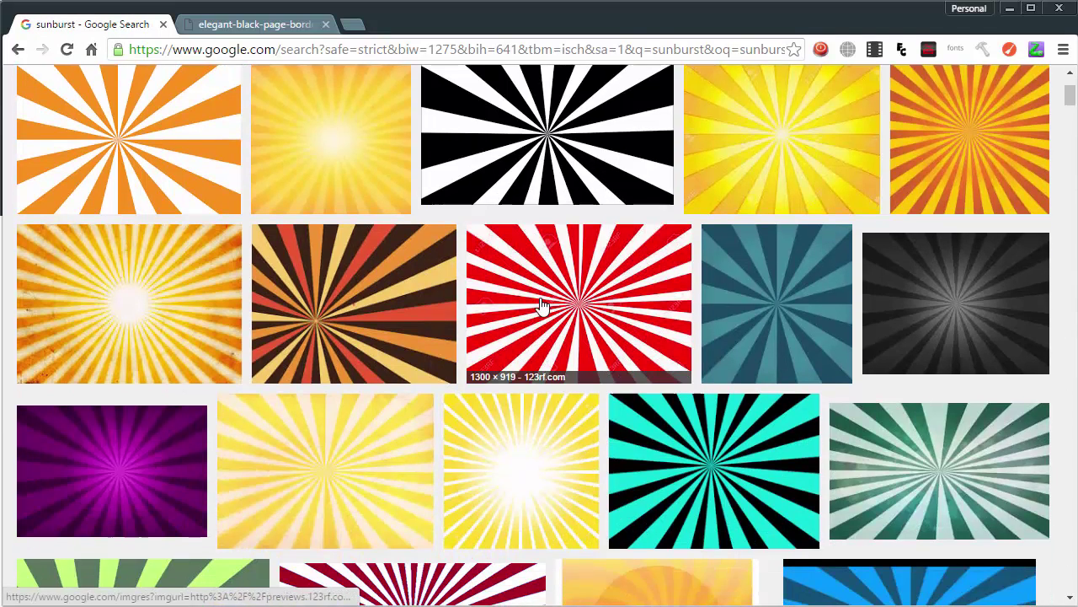
{"action": "scroll", "coordinate": [518, 320], "scroll_direction": "down", "scroll_amount": 1}
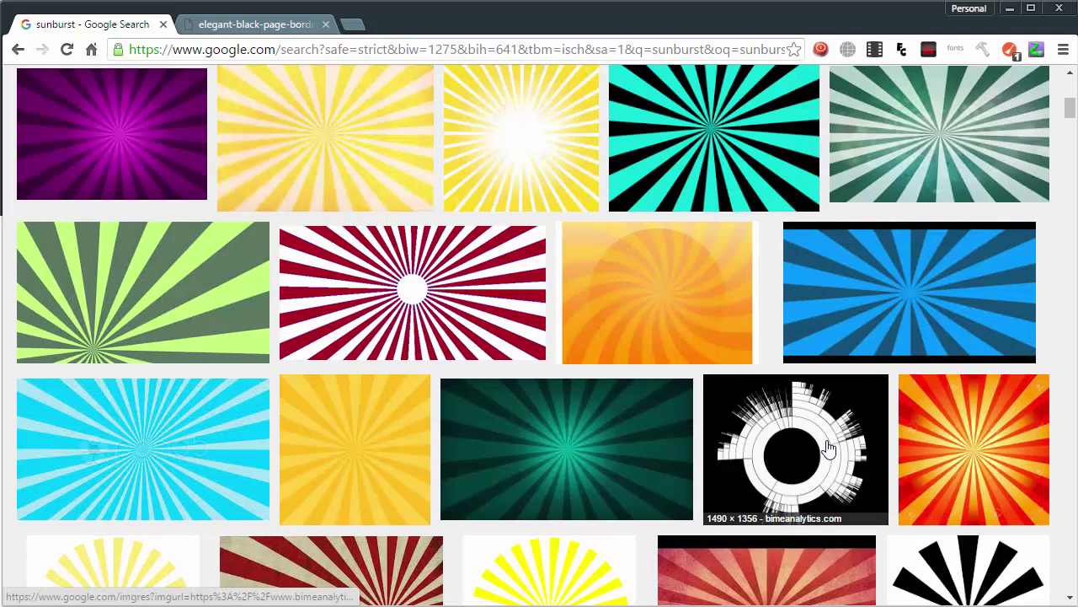
{"action": "scroll", "coordinate": [440, 411], "scroll_direction": "down", "scroll_amount": 1}
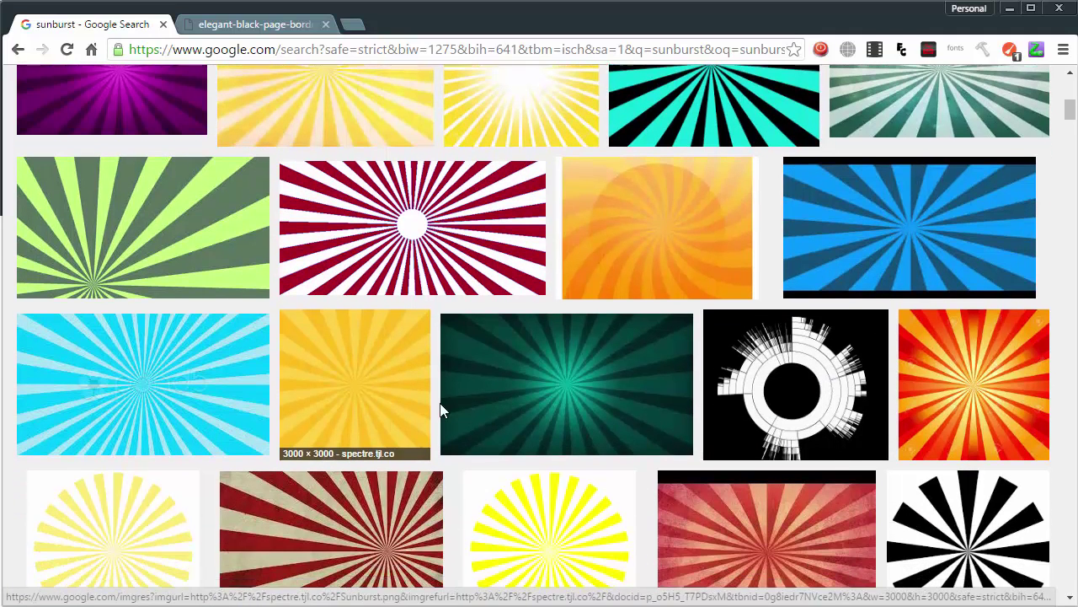
{"action": "scroll", "coordinate": [143, 393], "scroll_direction": "up", "scroll_amount": 4}
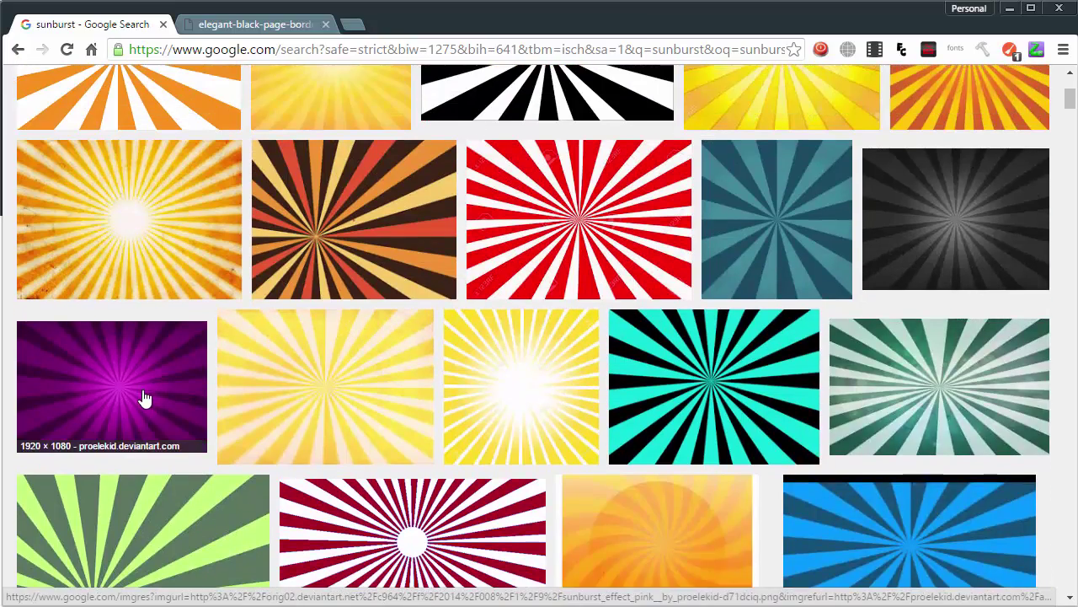
{"action": "scroll", "coordinate": [144, 398], "scroll_direction": "up", "scroll_amount": 3}
{"action": "scroll", "coordinate": [852, 202], "scroll_direction": "down", "scroll_amount": 1}
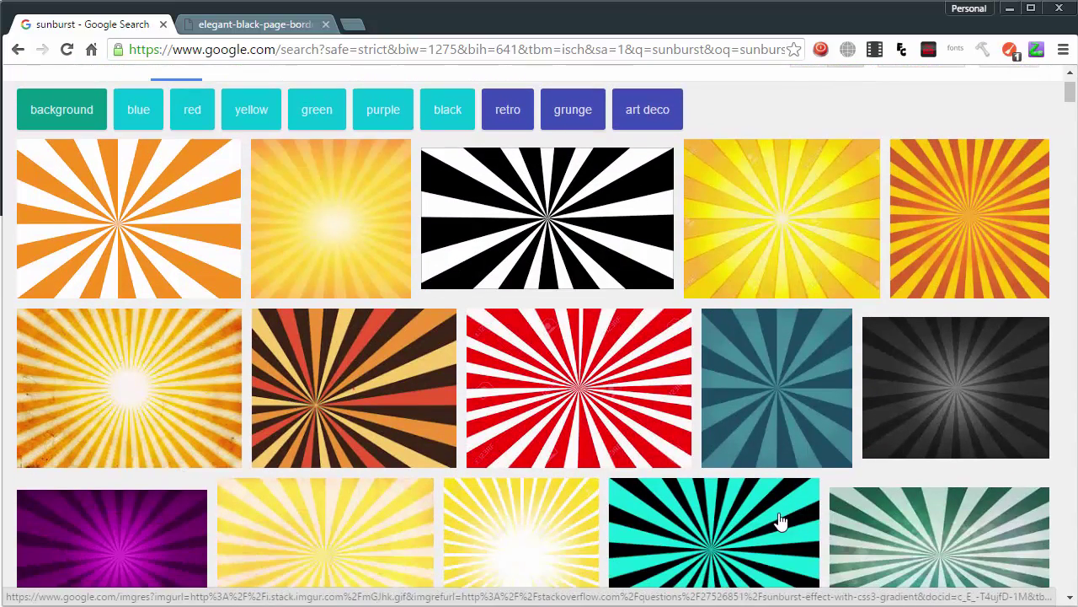
{"action": "scroll", "coordinate": [594, 505], "scroll_direction": "up", "scroll_amount": 1}
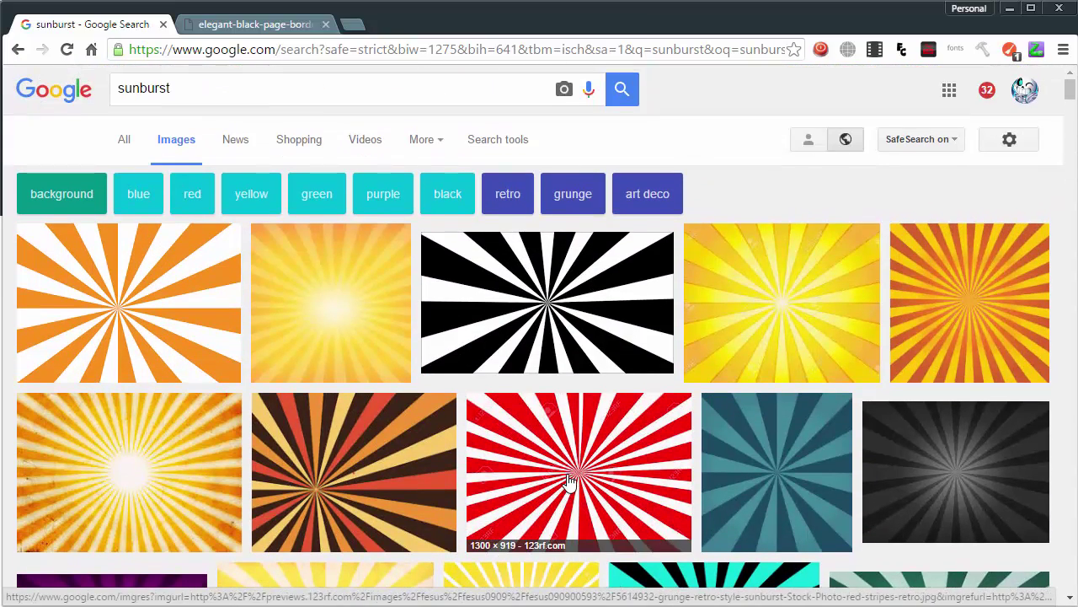
{"action": "left_click", "coordinate": [97, 325]}
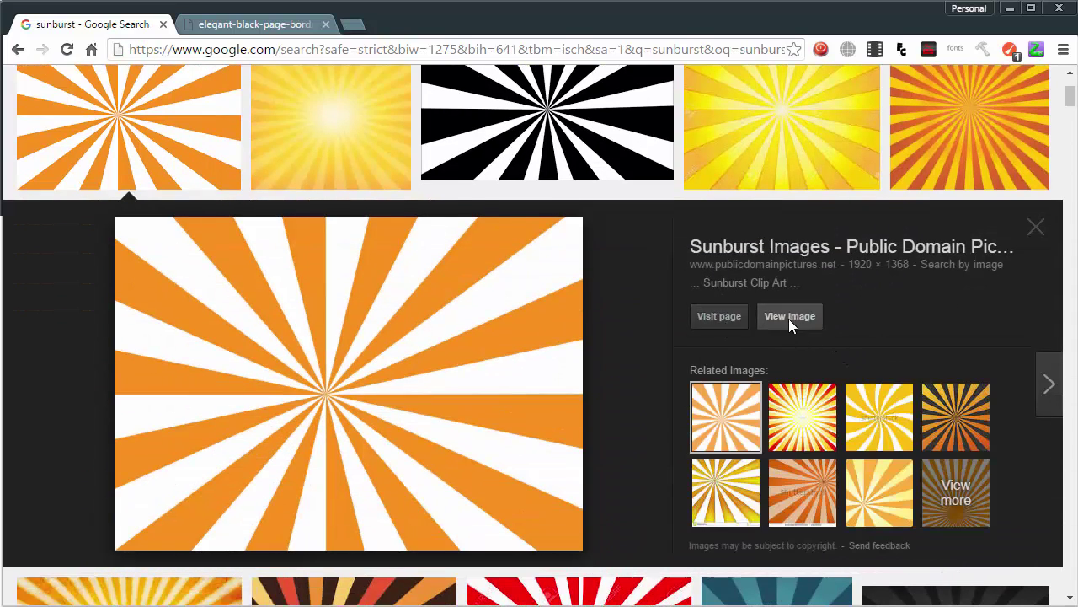
- Open the orange and white sunburst at full size, copy the image, and switch to Photoshop
{"action": "left_click", "coordinate": [790, 322]}
{"action": "right_click", "coordinate": [307, 265]}
{"action": "left_click", "coordinate": [358, 314]}
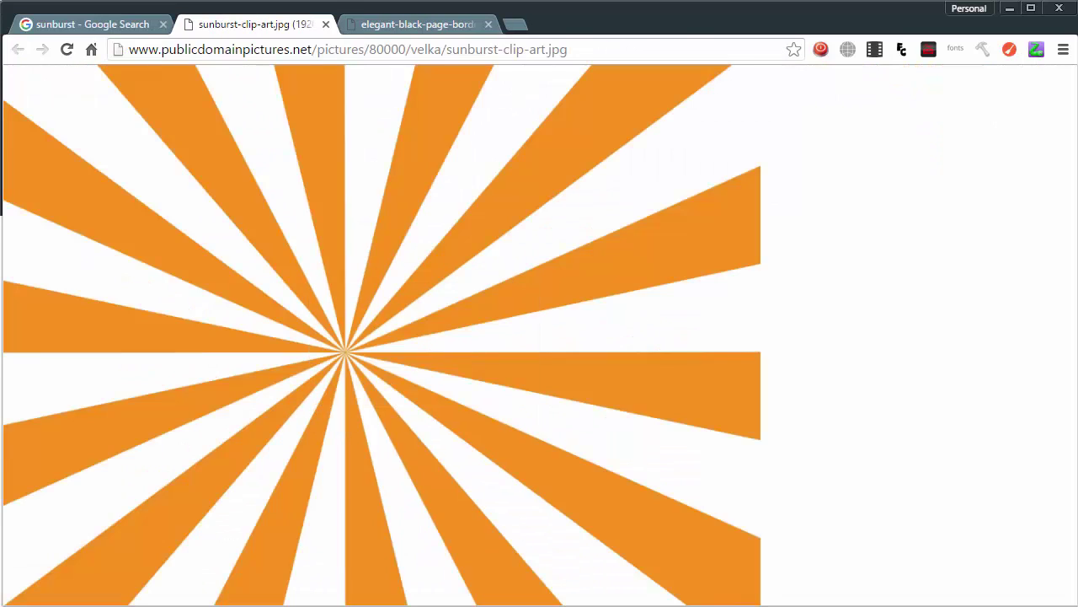
{"action": "left_click", "coordinate": [684, 601]}
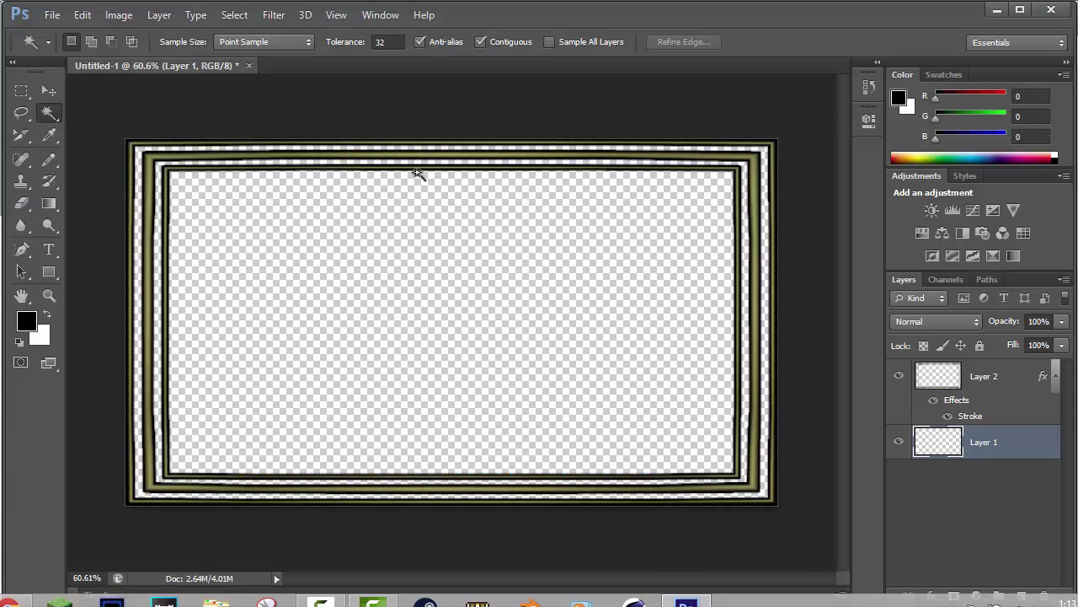
- Paste the sunburst above Layer 1 and move it so its rays converge near the middle of the border
{"action": "key", "text": "ctrl+v"}
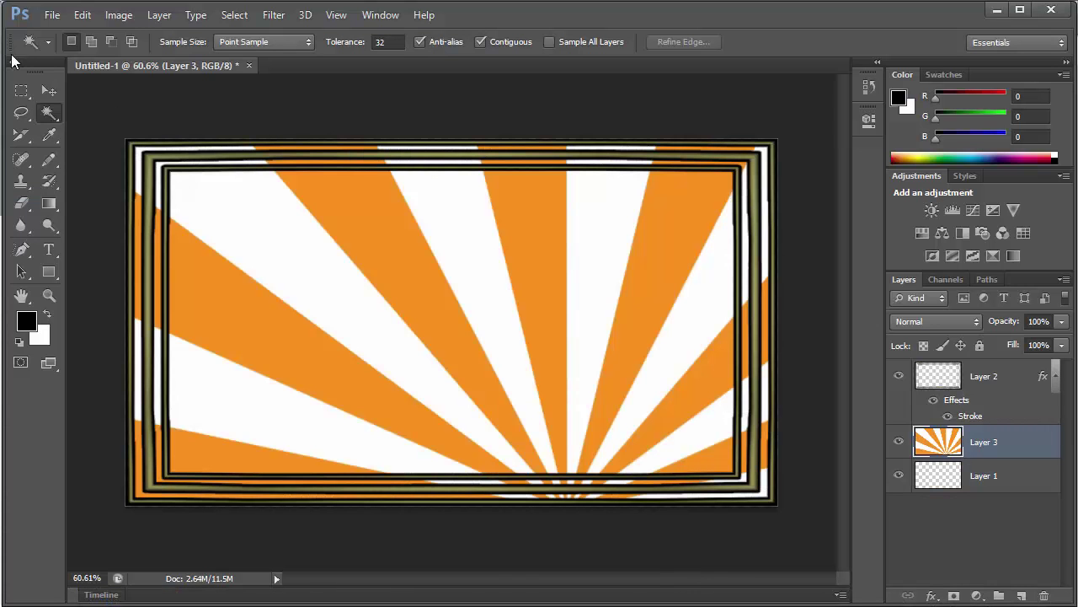
{"action": "left_click", "coordinate": [42, 90]}
{"action": "left_click_drag", "start_coordinate": [414, 313], "coordinate": [315, 184]}
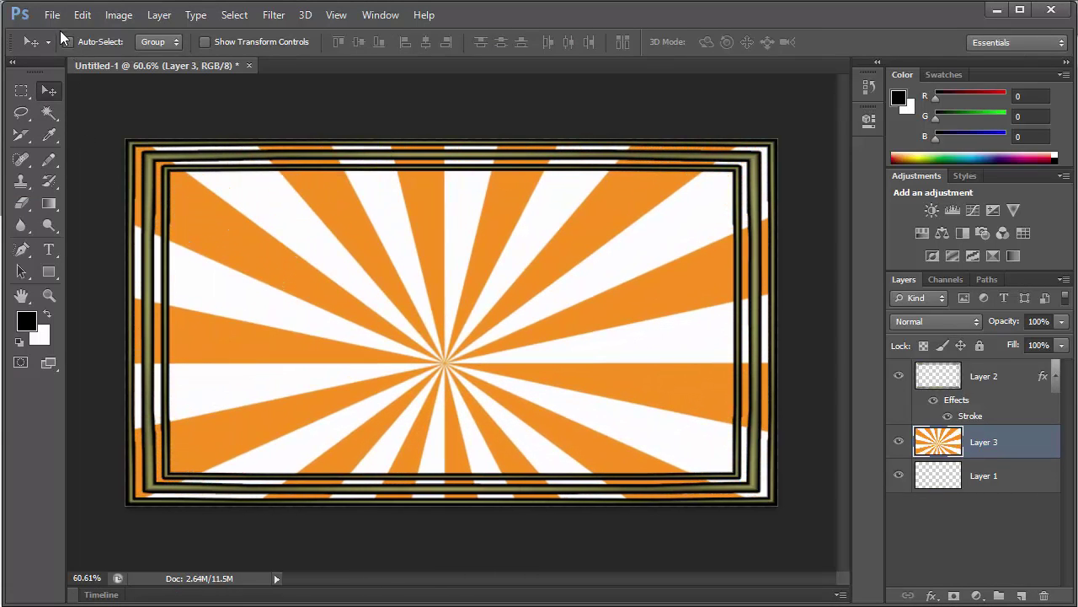
- Darken the sunburst with repeated black-to-transparent linear gradients, and shift it so its ray centre sits in the left part of the frame
{"action": "left_click", "coordinate": [56, 203]}
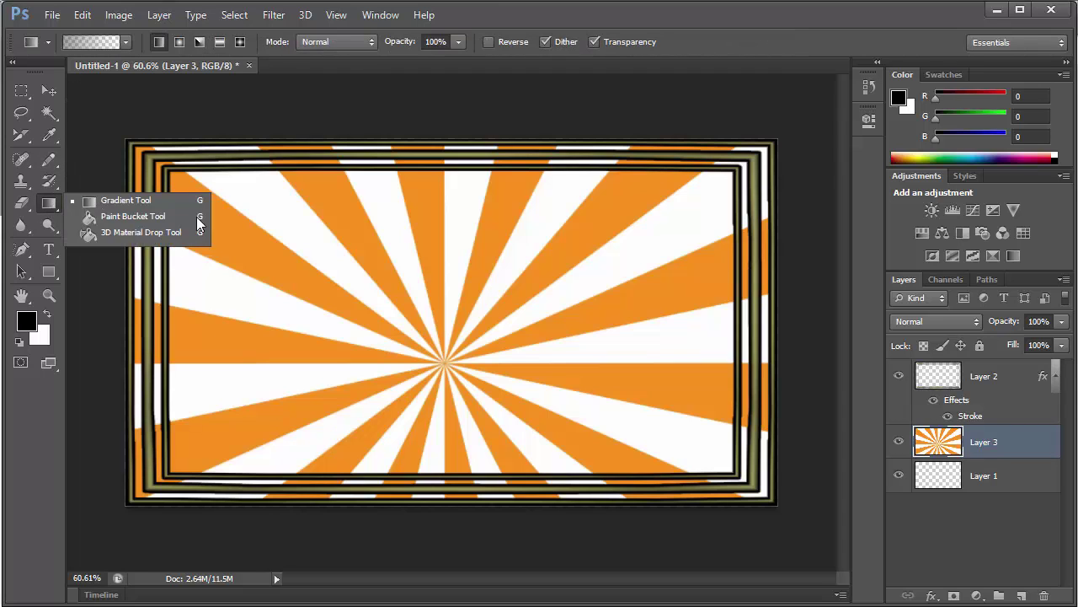
{"action": "left_click_drag", "start_coordinate": [131, 340], "coordinate": [733, 336]}
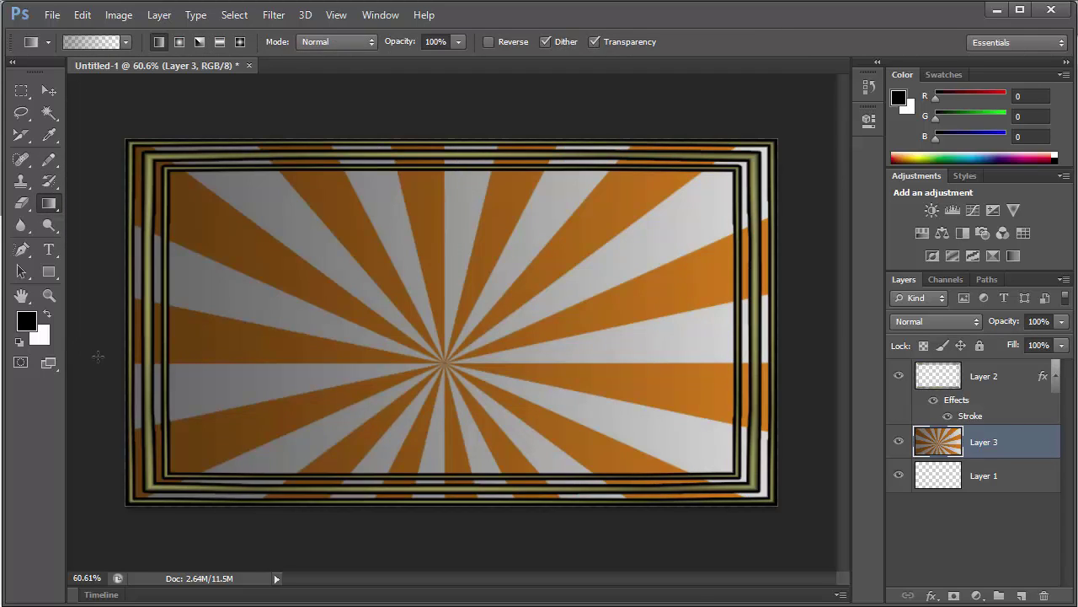
{"action": "left_click_drag", "start_coordinate": [135, 364], "coordinate": [438, 357]}
{"action": "left_click_drag", "start_coordinate": [808, 363], "coordinate": [891, 373]}
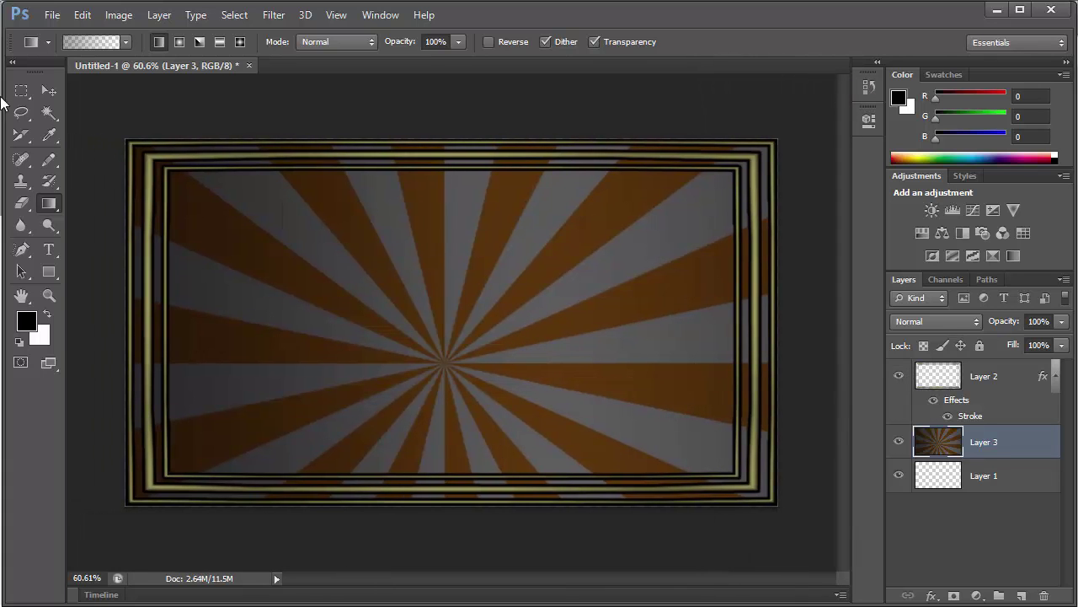
{"action": "left_click", "coordinate": [47, 90]}
{"action": "left_click_drag", "start_coordinate": [532, 349], "coordinate": [373, 287]}
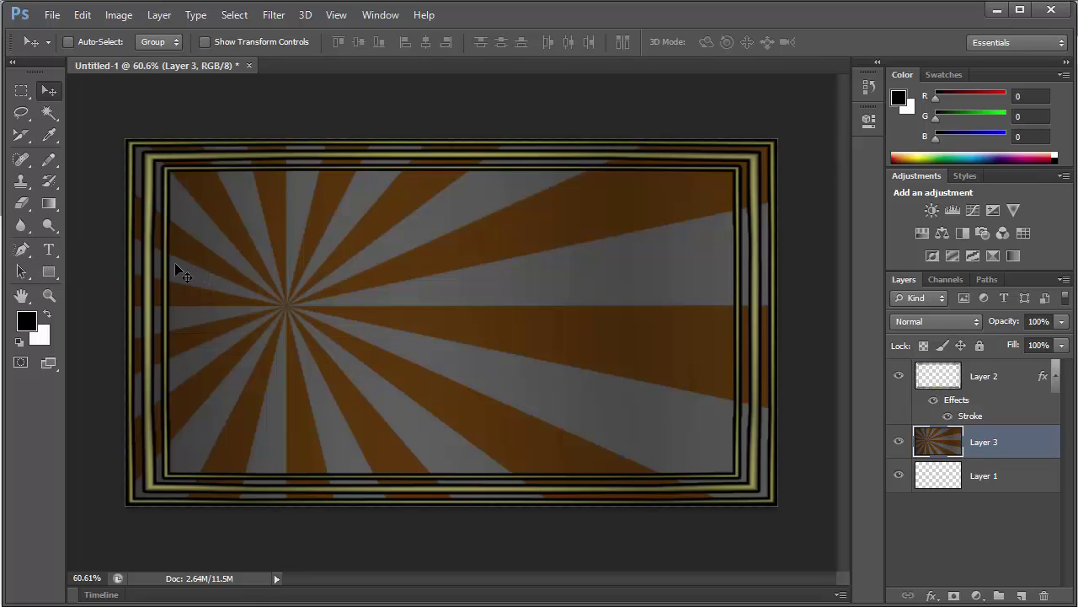
- Look through the whole font list for the Horizontal Type tool and choose Fixedsys
{"action": "left_click", "coordinate": [49, 251]}
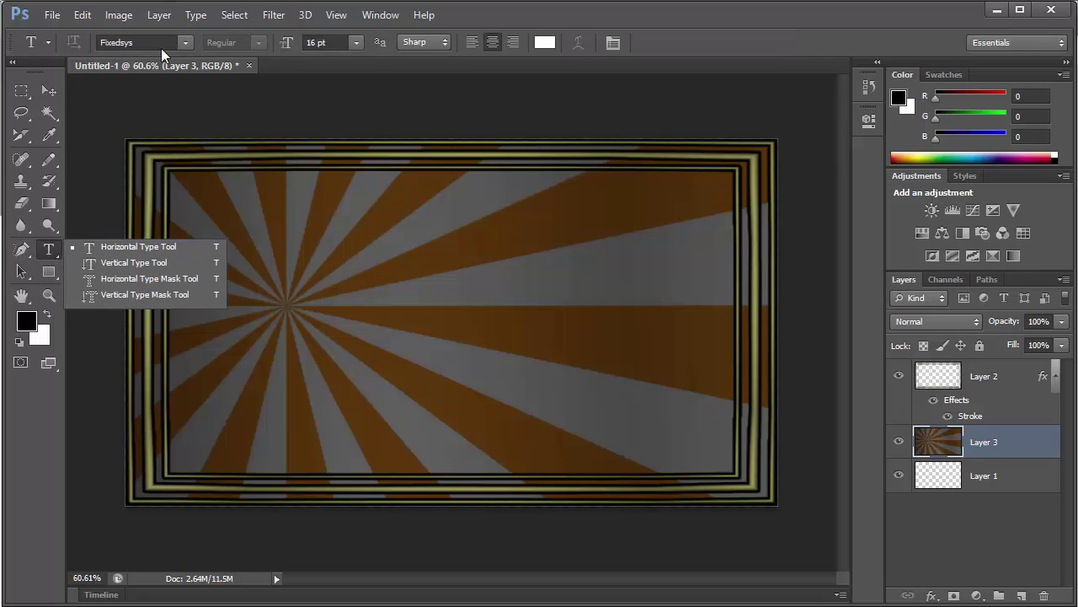
{"action": "left_click", "coordinate": [184, 45]}
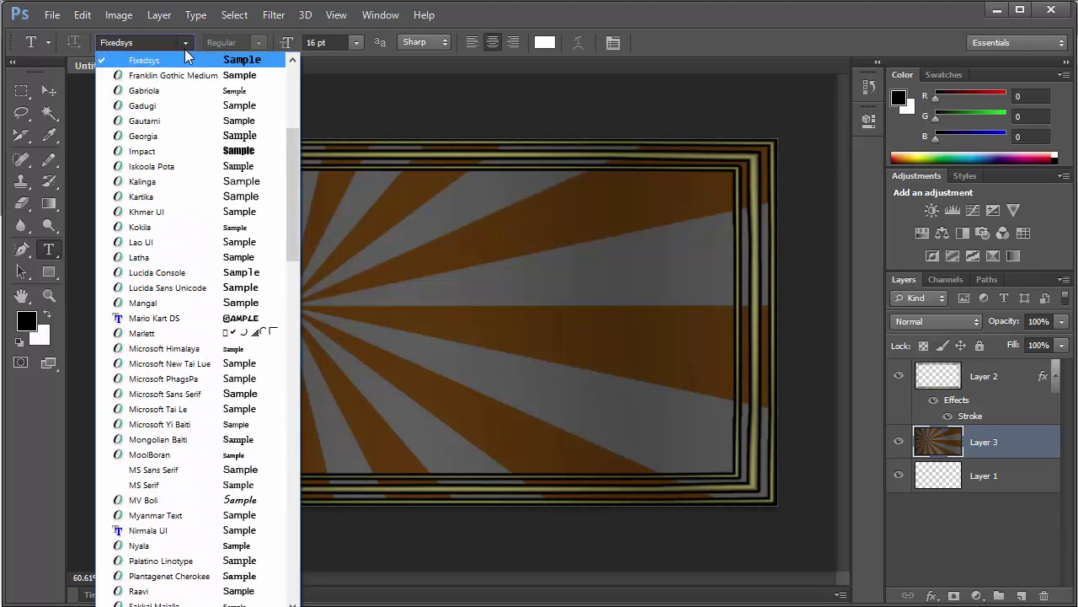
{"action": "scroll", "coordinate": [202, 143], "scroll_direction": "down", "scroll_amount": 3}
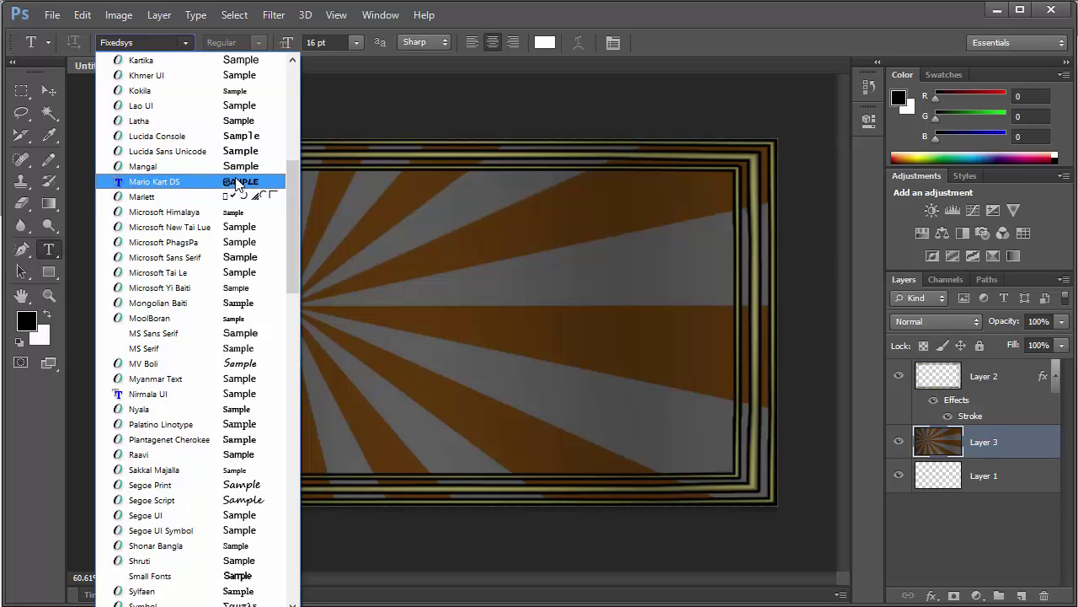
{"action": "scroll", "coordinate": [229, 177], "scroll_direction": "up", "scroll_amount": 5}
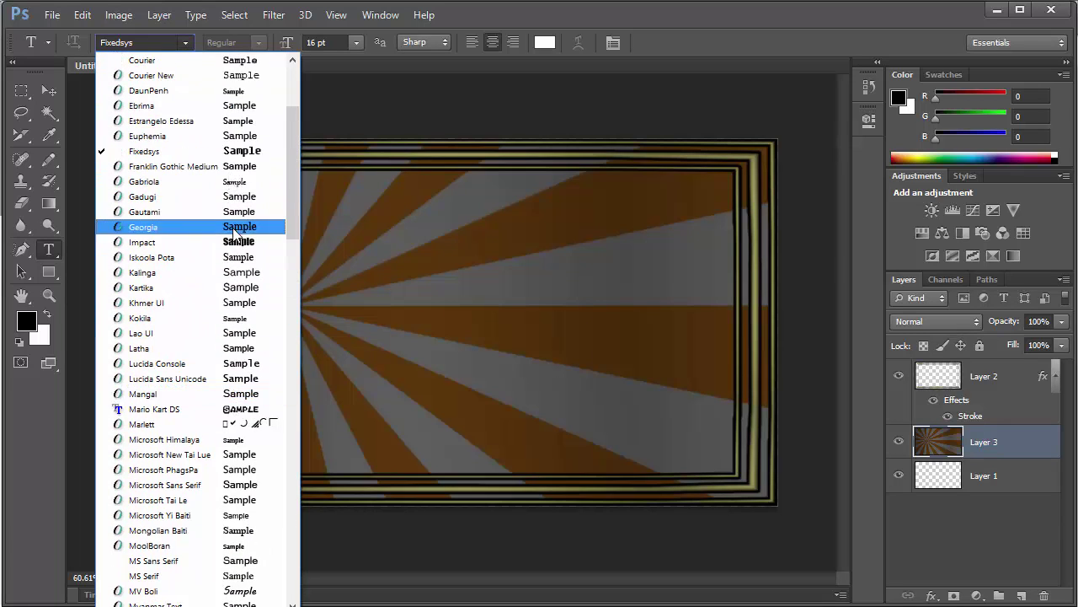
{"action": "scroll", "coordinate": [239, 231], "scroll_direction": "up", "scroll_amount": 2}
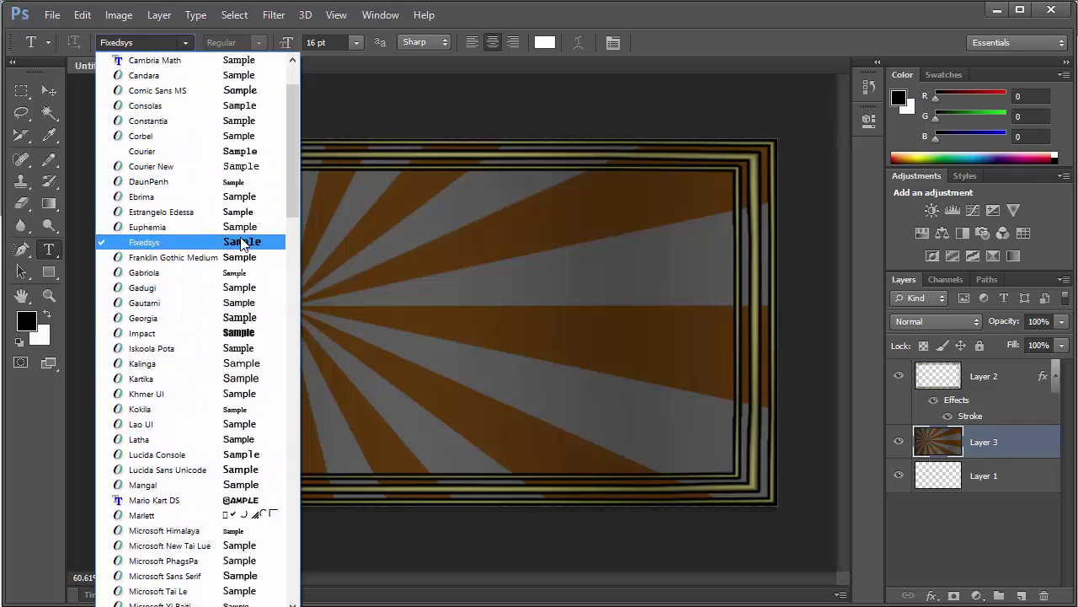
{"action": "scroll", "coordinate": [223, 236], "scroll_direction": "up", "scroll_amount": 2}
{"action": "scroll", "coordinate": [269, 236], "scroll_direction": "down", "scroll_amount": 9}
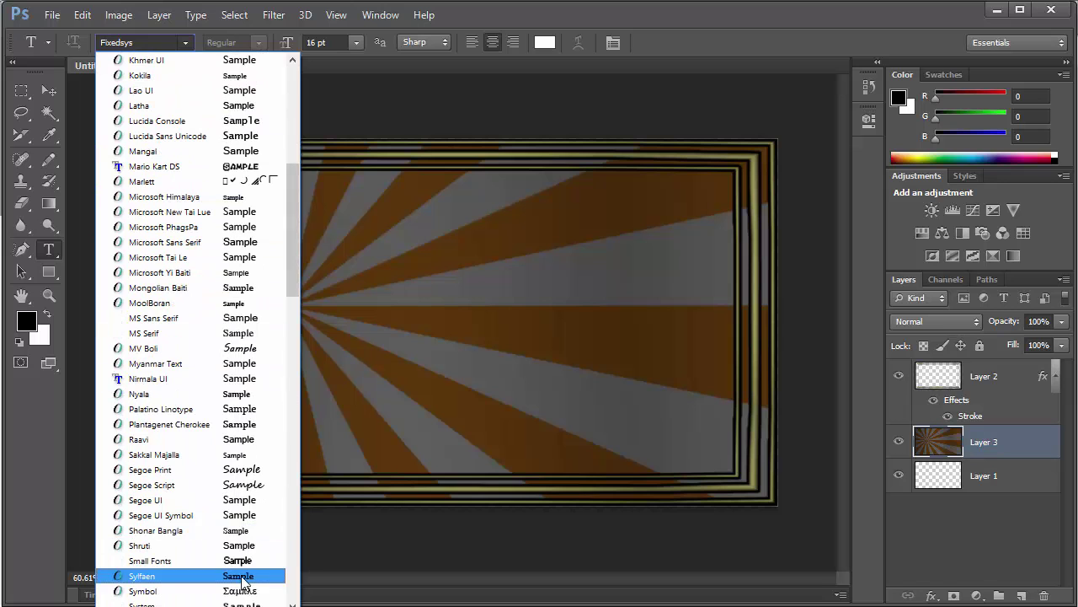
{"action": "scroll", "coordinate": [238, 569], "scroll_direction": "down", "scroll_amount": 3}
{"action": "scroll", "coordinate": [240, 573], "scroll_direction": "down", "scroll_amount": 10}
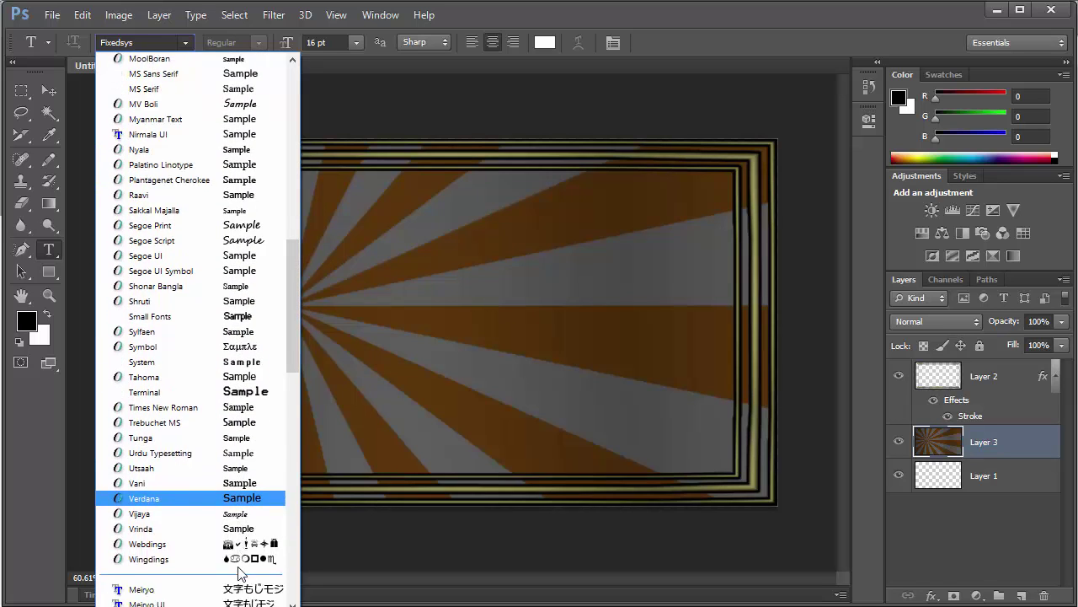
{"action": "scroll", "coordinate": [250, 552], "scroll_direction": "down", "scroll_amount": 11}
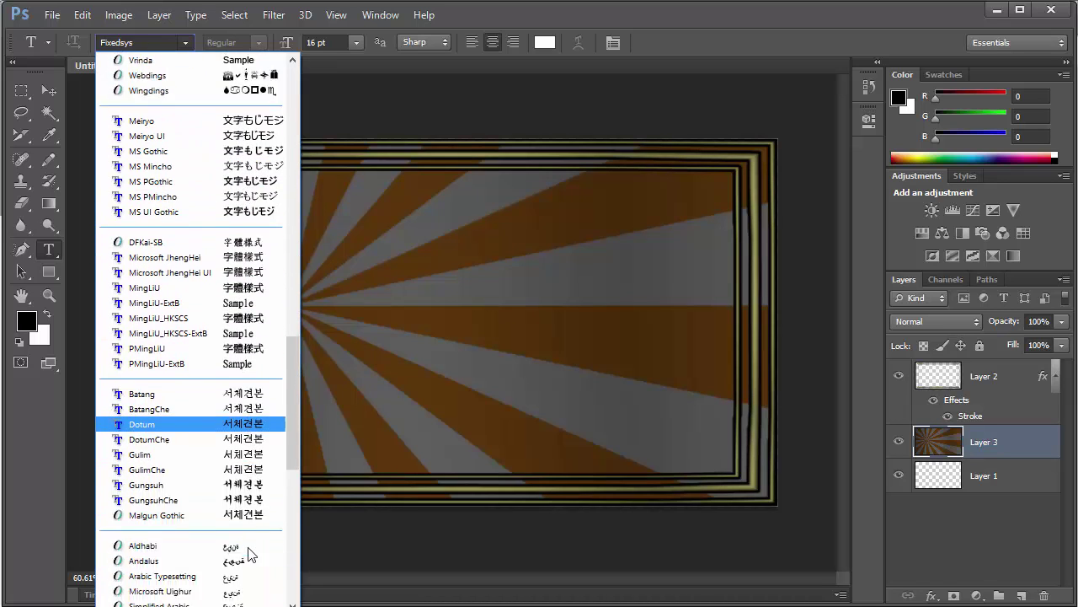
{"action": "scroll", "coordinate": [253, 562], "scroll_direction": "down", "scroll_amount": 4}
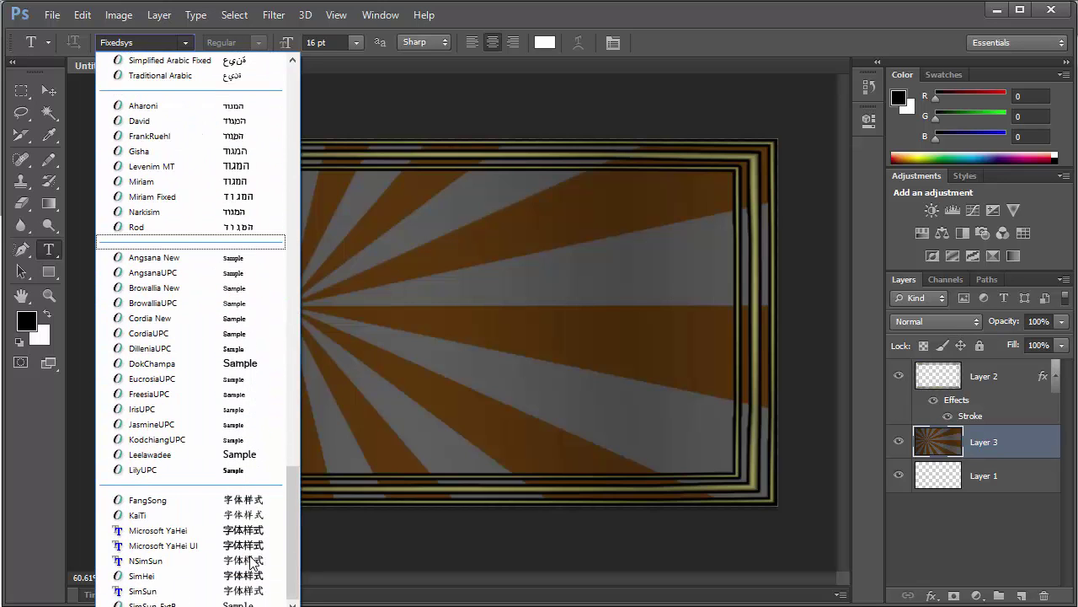
{"action": "scroll", "coordinate": [245, 554], "scroll_direction": "up", "scroll_amount": 8}
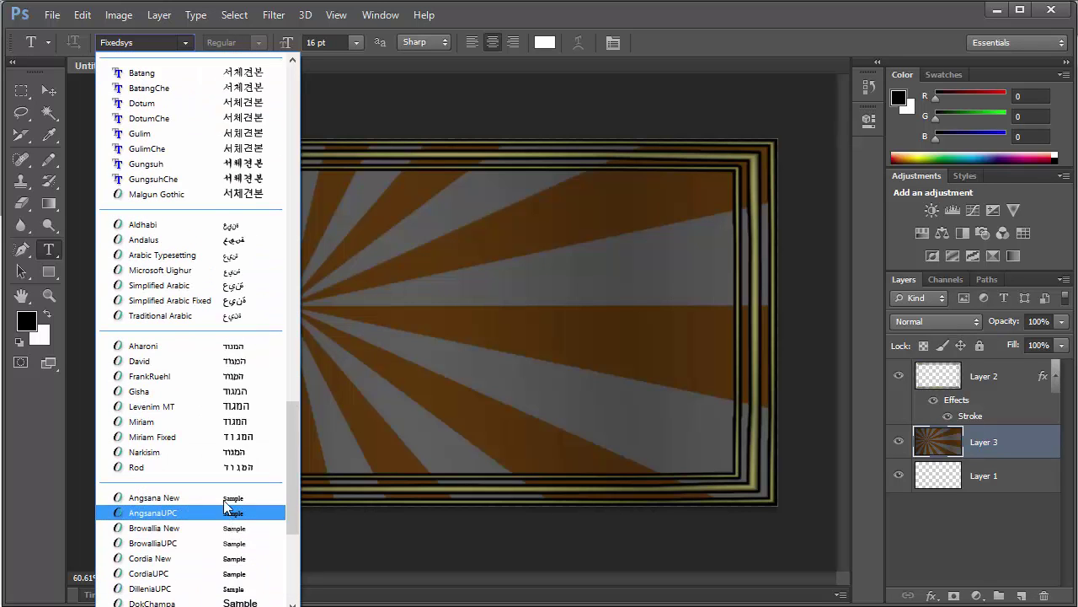
{"action": "scroll", "coordinate": [206, 500], "scroll_direction": "up", "scroll_amount": 10}
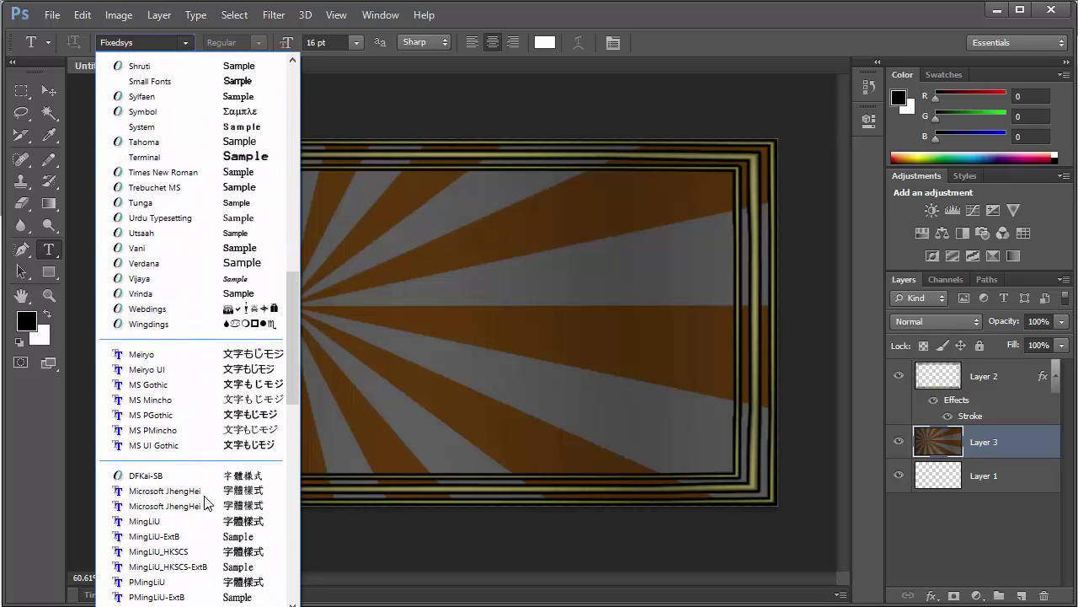
{"action": "scroll", "coordinate": [205, 502], "scroll_direction": "up", "scroll_amount": 3}
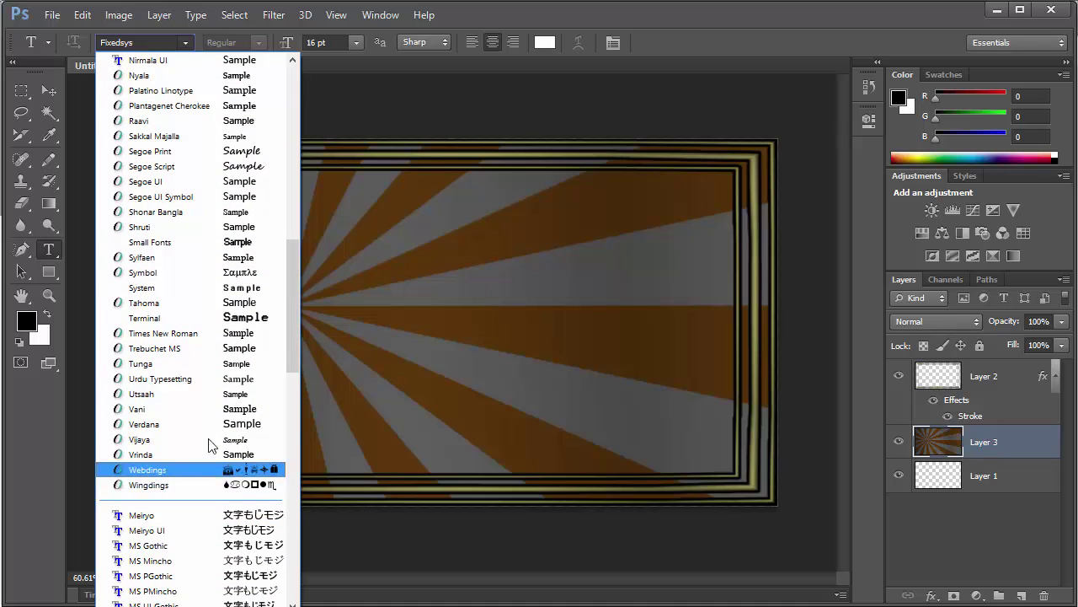
{"action": "scroll", "coordinate": [207, 324], "scroll_direction": "up", "scroll_amount": 4}
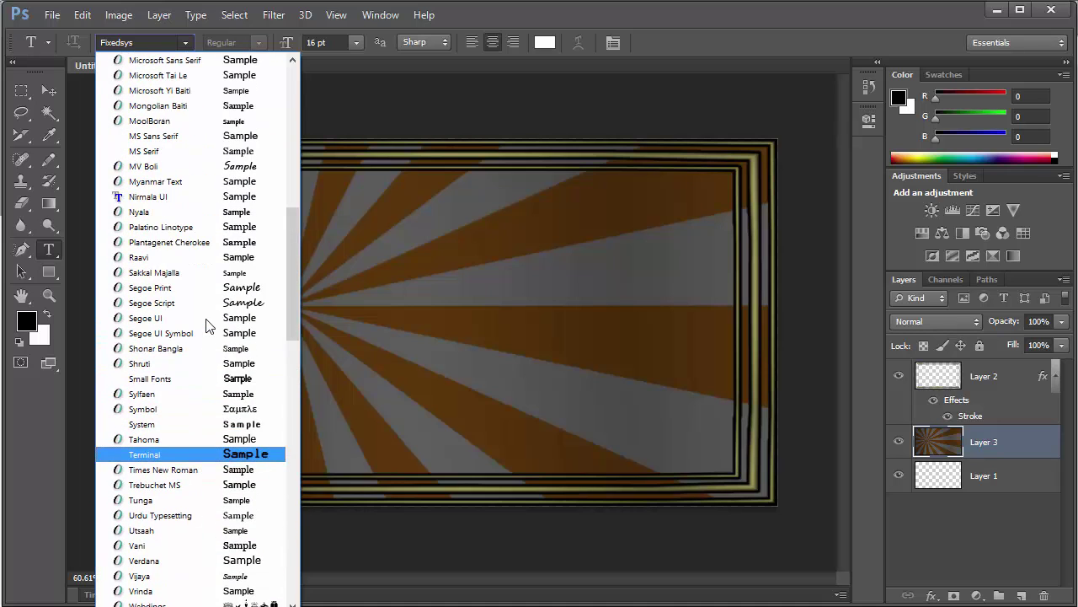
{"action": "scroll", "coordinate": [208, 325], "scroll_direction": "up", "scroll_amount": 4}
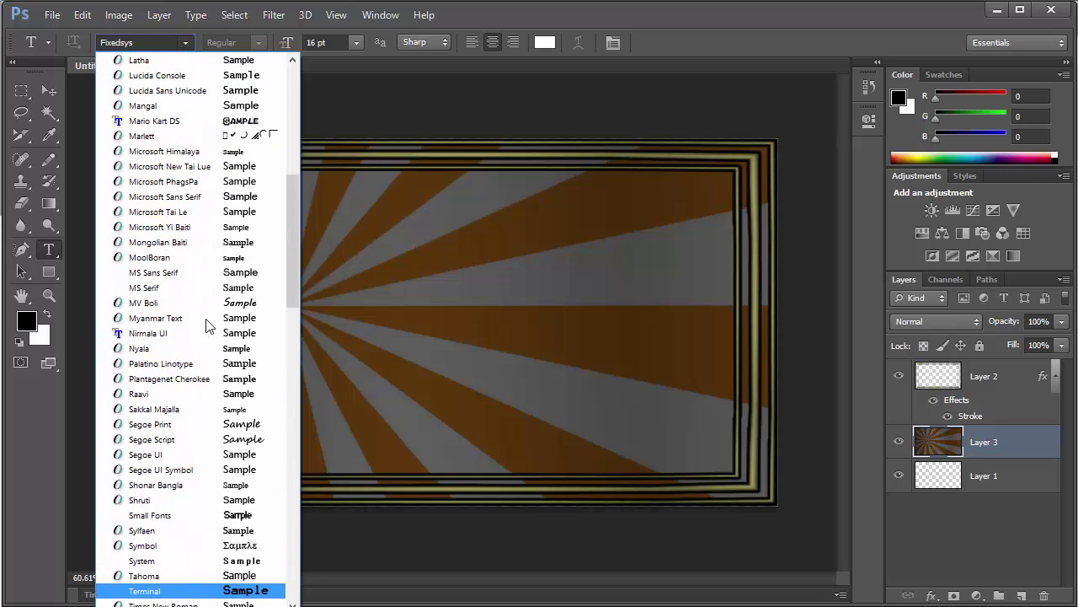
{"action": "scroll", "coordinate": [211, 278], "scroll_direction": "up", "scroll_amount": 4}
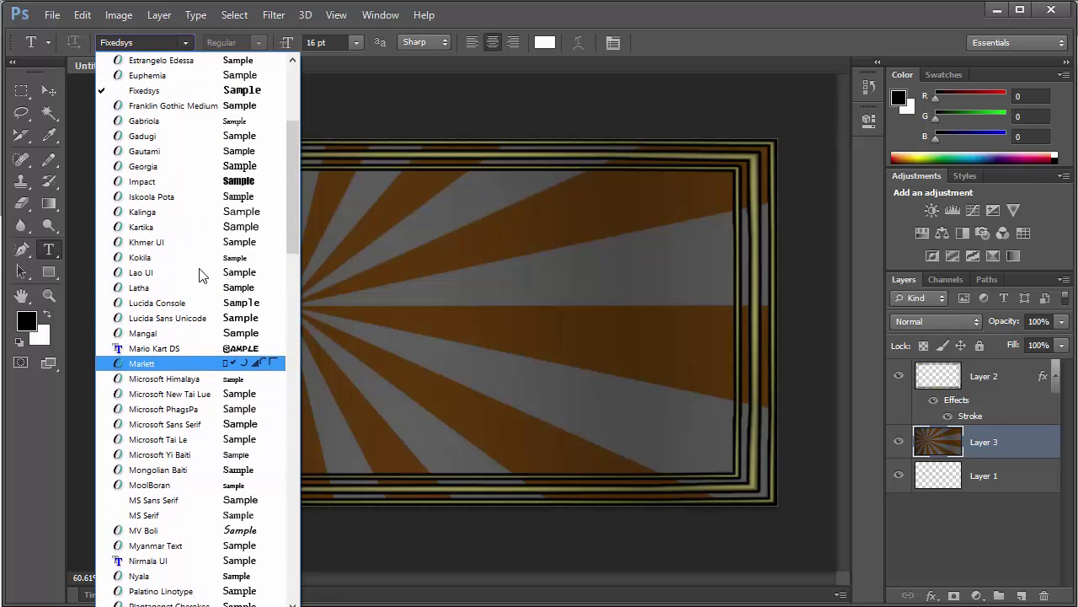
{"action": "scroll", "coordinate": [198, 264], "scroll_direction": "up", "scroll_amount": 5}
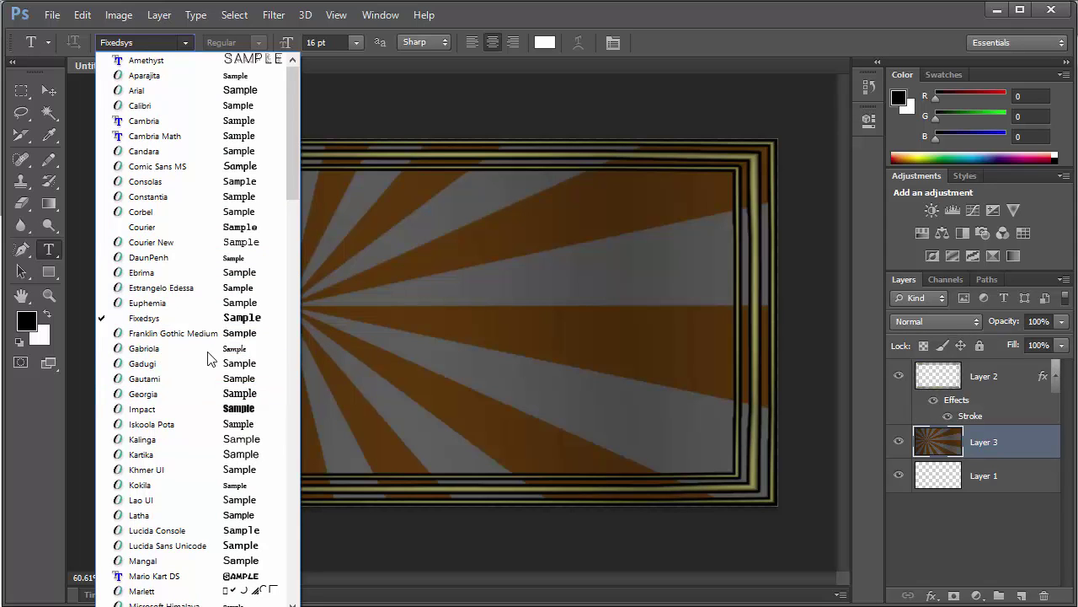
{"action": "scroll", "coordinate": [177, 282], "scroll_direction": "down", "scroll_amount": 1}
{"action": "left_click", "coordinate": [176, 277]}
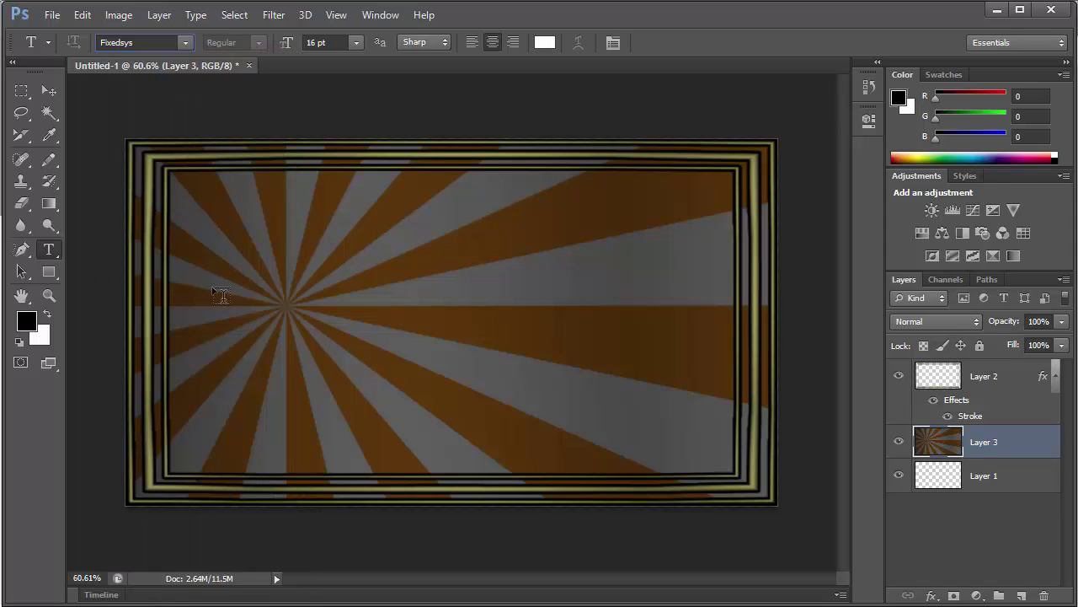
- Add the white text "HOW" at 60 pt in the upper-left area of the sunburst
{"action": "left_click", "coordinate": [203, 252]}
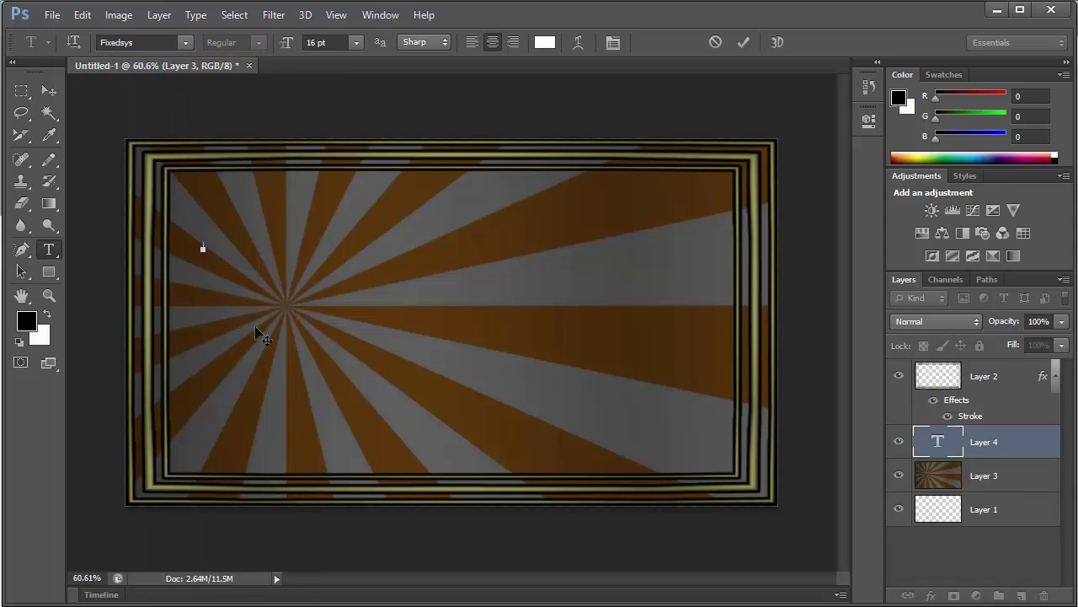
{"action": "type", "text": "TEXT"}
{"action": "left_click", "coordinate": [356, 42]}
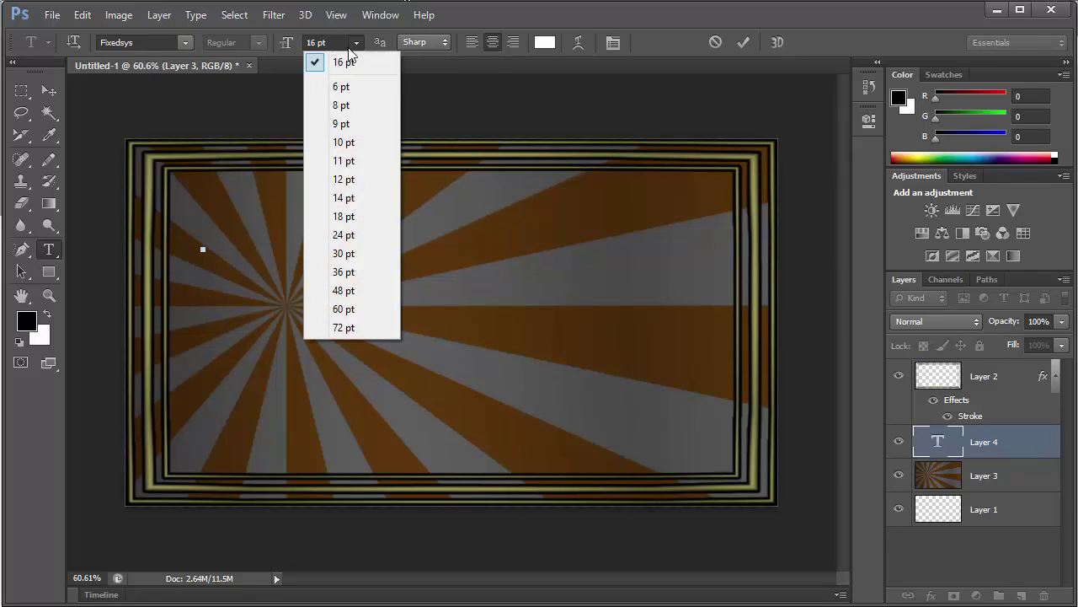
{"action": "left_click", "coordinate": [337, 309]}
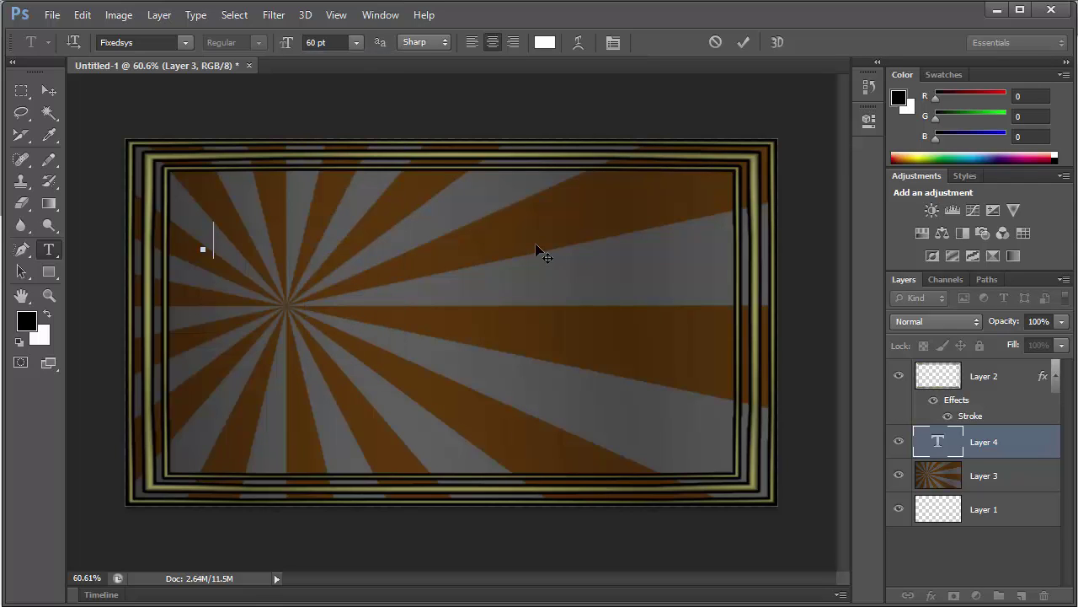
{"action": "type", "text": "HOW"}
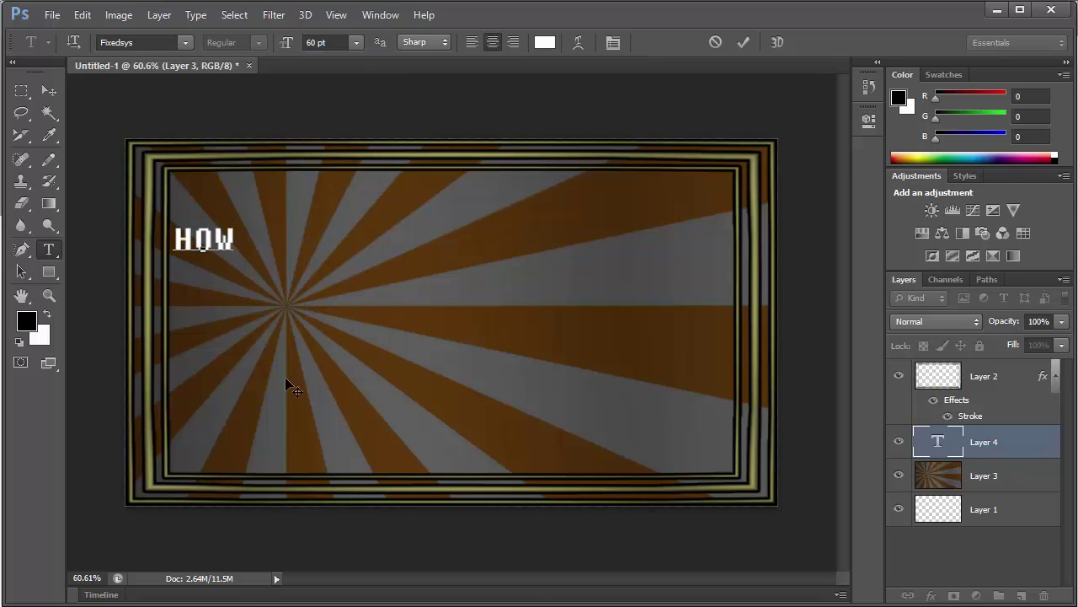
- Set the "HOW" text size to 100 pt and position the word in the frame's upper-left corner
{"action": "left_click_drag", "start_coordinate": [256, 369], "coordinate": [298, 376]}
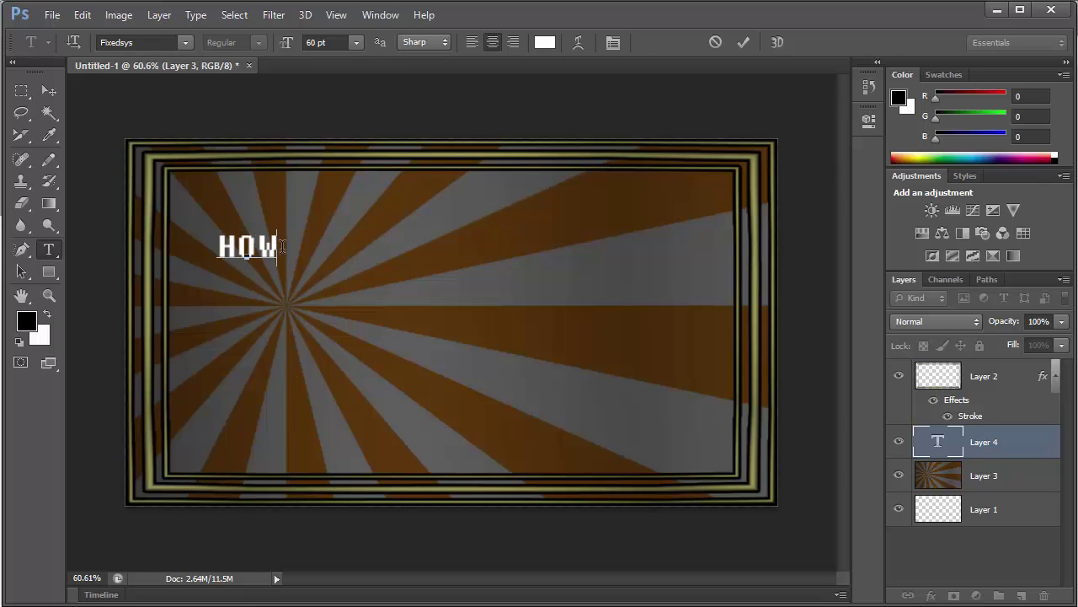
{"action": "left_click_drag", "start_coordinate": [242, 255], "coordinate": [223, 236]}
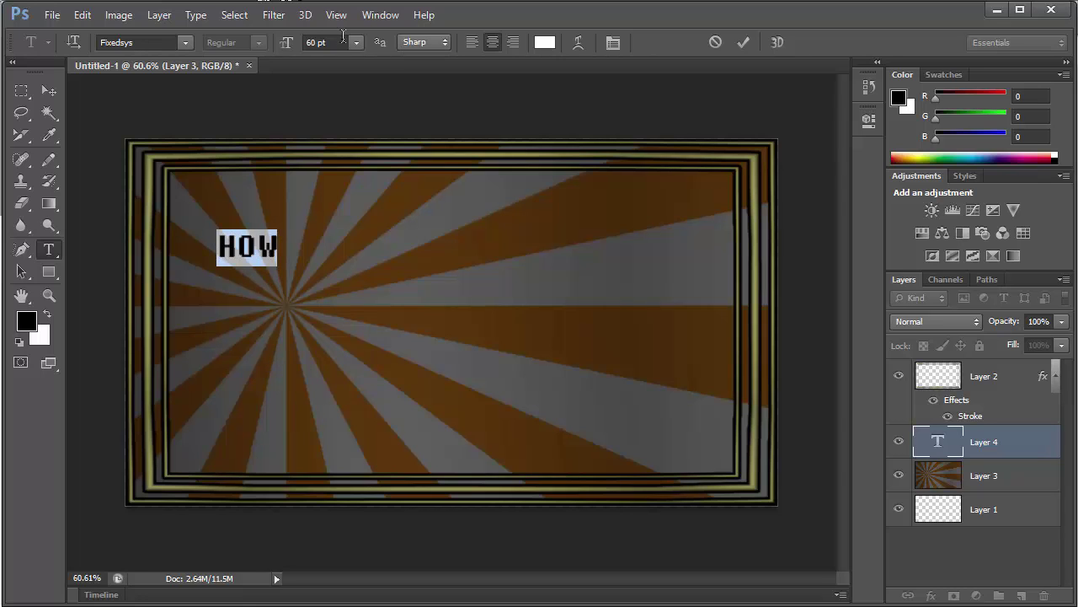
{"action": "left_click", "coordinate": [318, 42]}
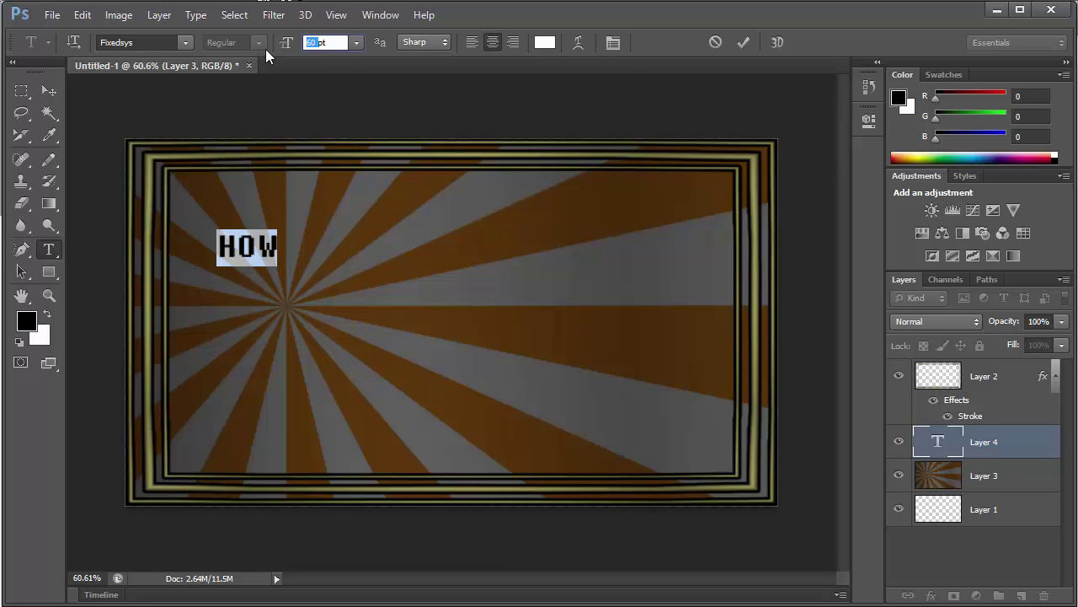
{"action": "type", "text": "100"}
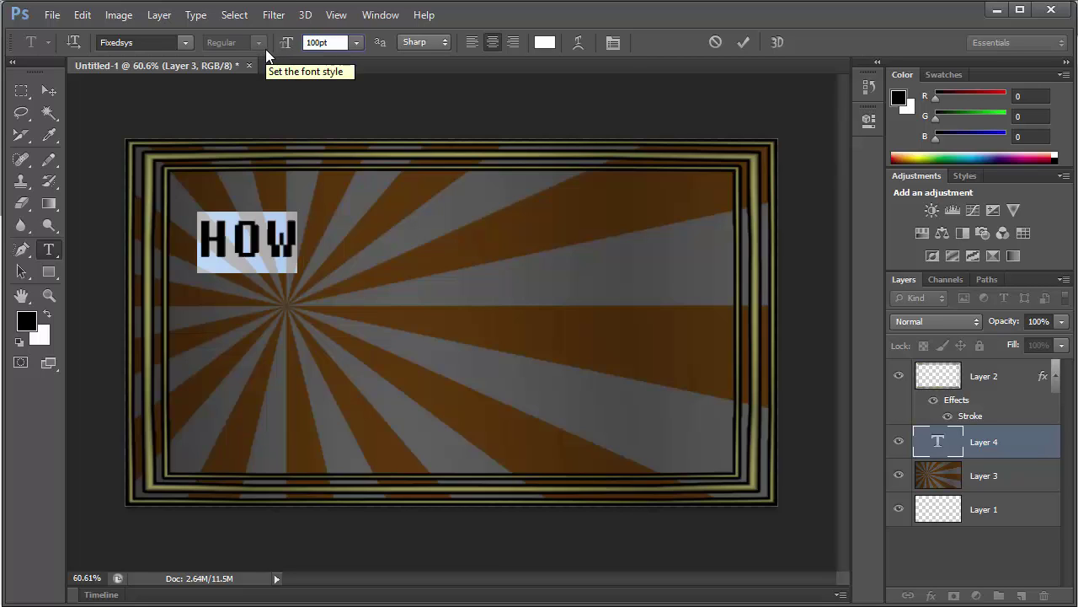
{"action": "key", "text": "Return"}
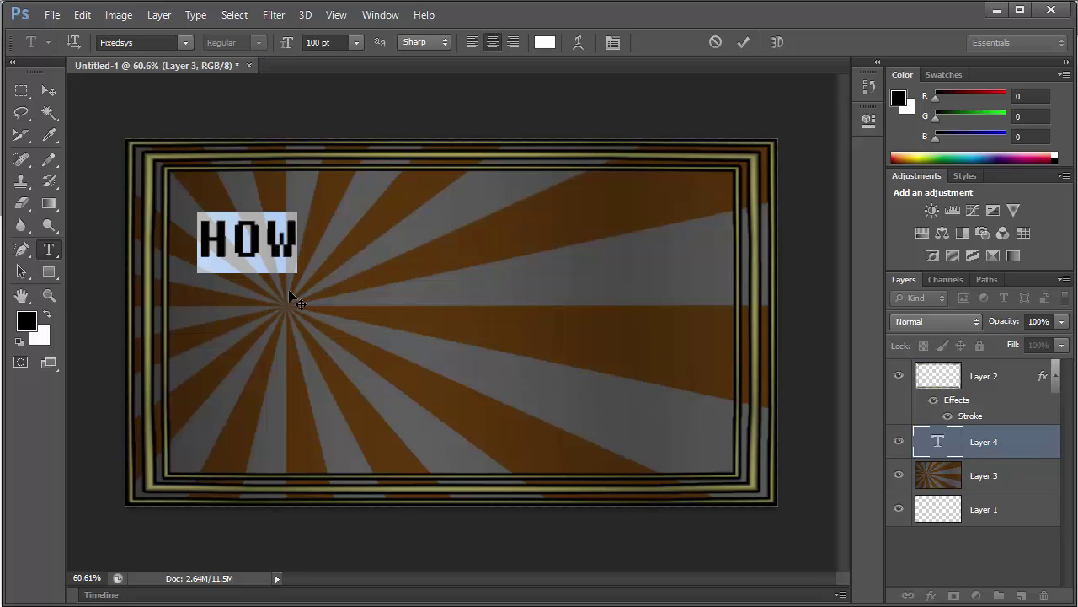
{"action": "left_click_drag", "start_coordinate": [289, 291], "coordinate": [292, 270]}
{"action": "left_click", "coordinate": [300, 221]}
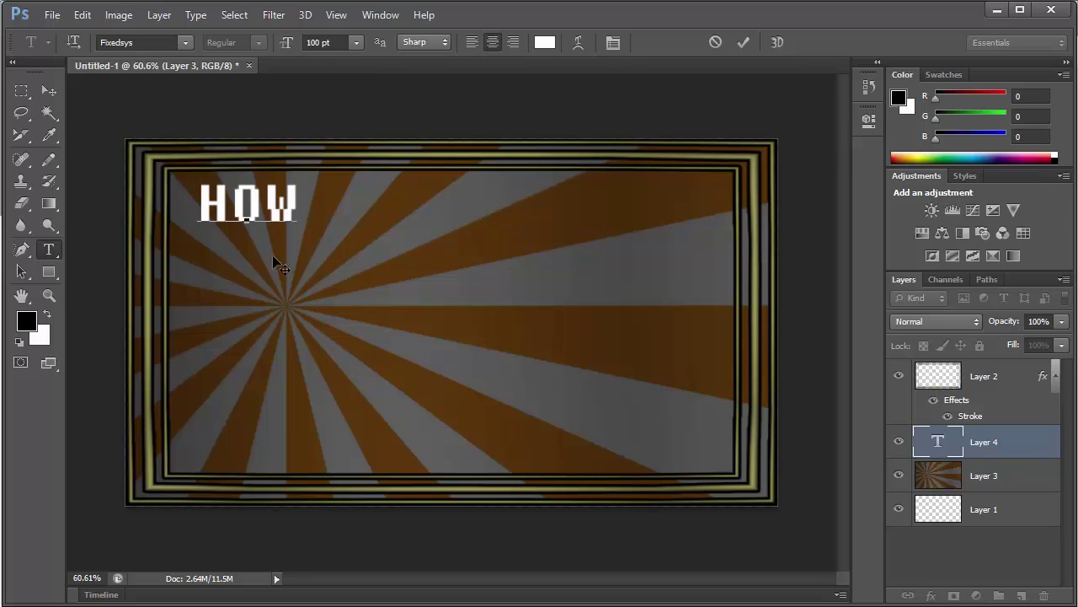
- Commit "HOW" and add the white Fixedsys text "TO" at 100 pt on its own layer, below and slightly right of "HOW"
{"action": "left_click", "coordinate": [49, 91]}
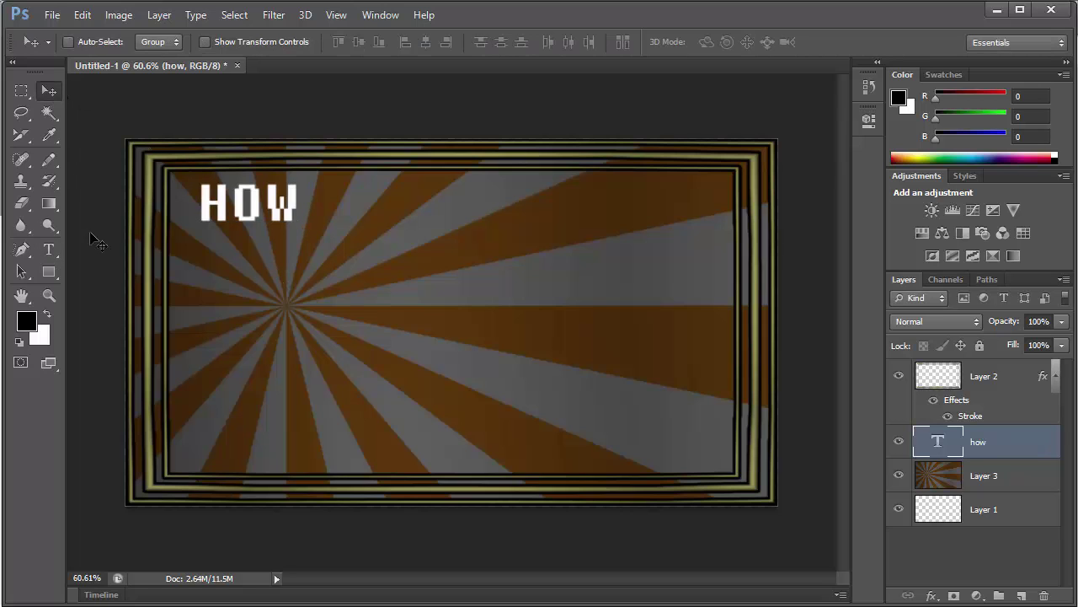
{"action": "left_click", "coordinate": [50, 250]}
{"action": "left_click", "coordinate": [250, 248]}
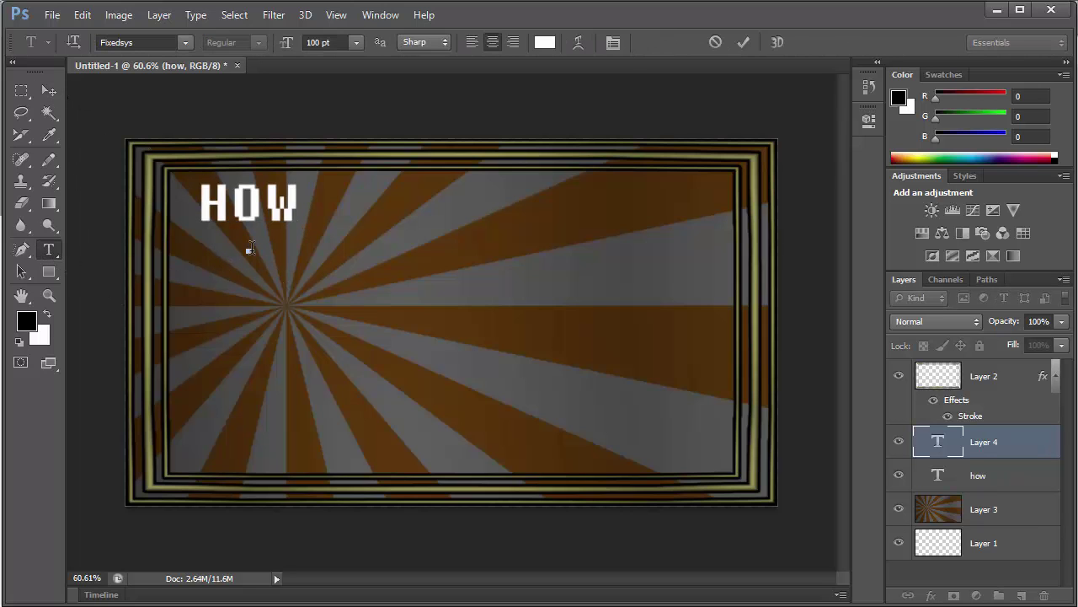
{"action": "type", "text": "to"}
{"action": "left_click_drag", "start_coordinate": [216, 284], "coordinate": [253, 305]}
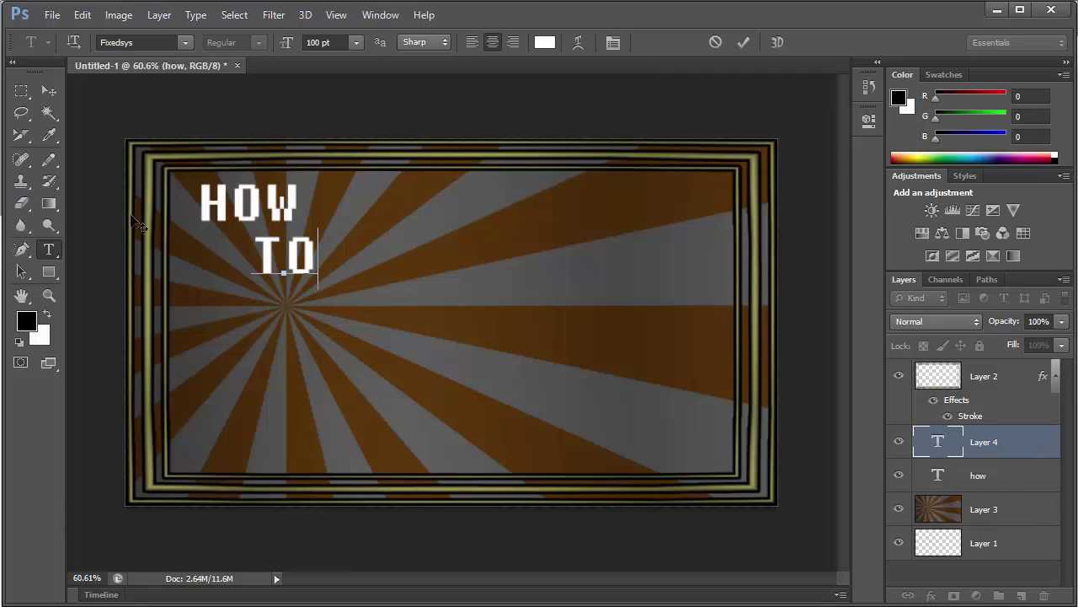
{"action": "left_click", "coordinate": [49, 92]}
- Add the white text "MAKE" at 100 pt below "TO", and shift "TO" slightly up and left, closer to "HOW"
{"action": "left_click", "coordinate": [51, 250]}
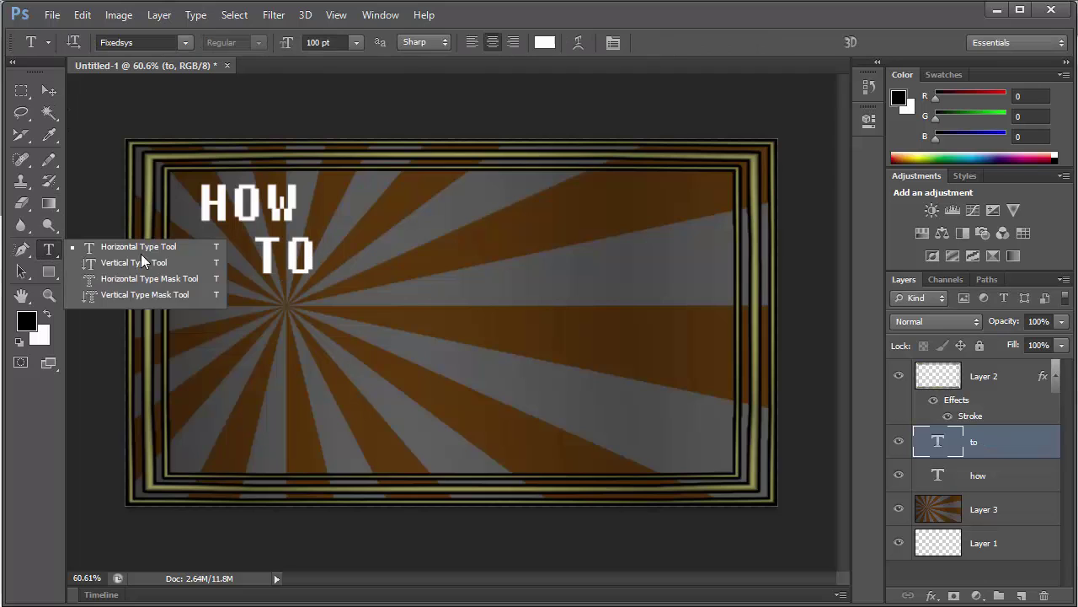
{"action": "left_click", "coordinate": [290, 309]}
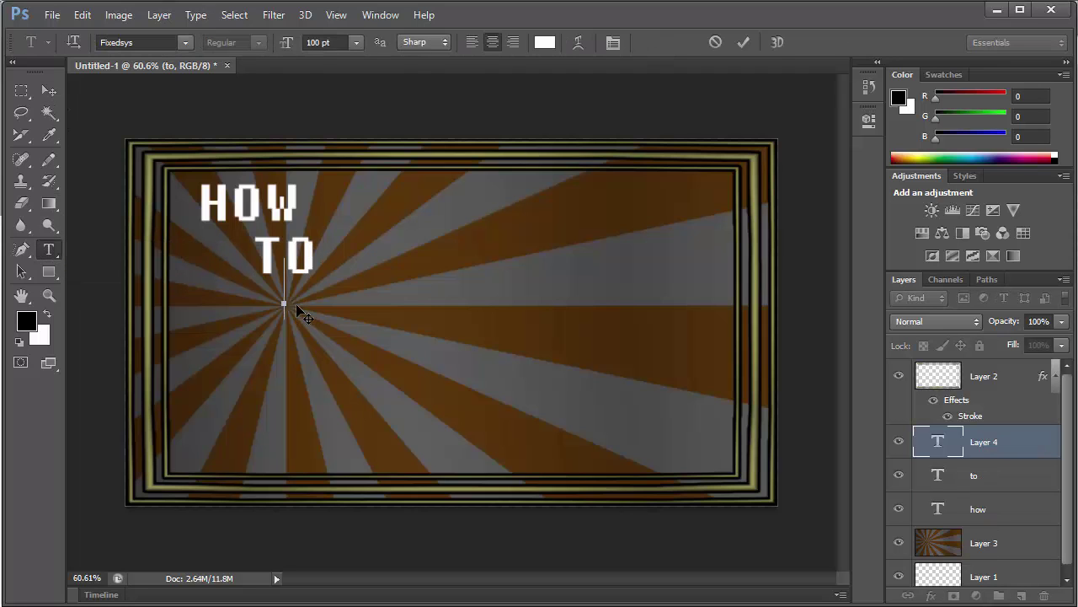
{"action": "type", "text": "make"}
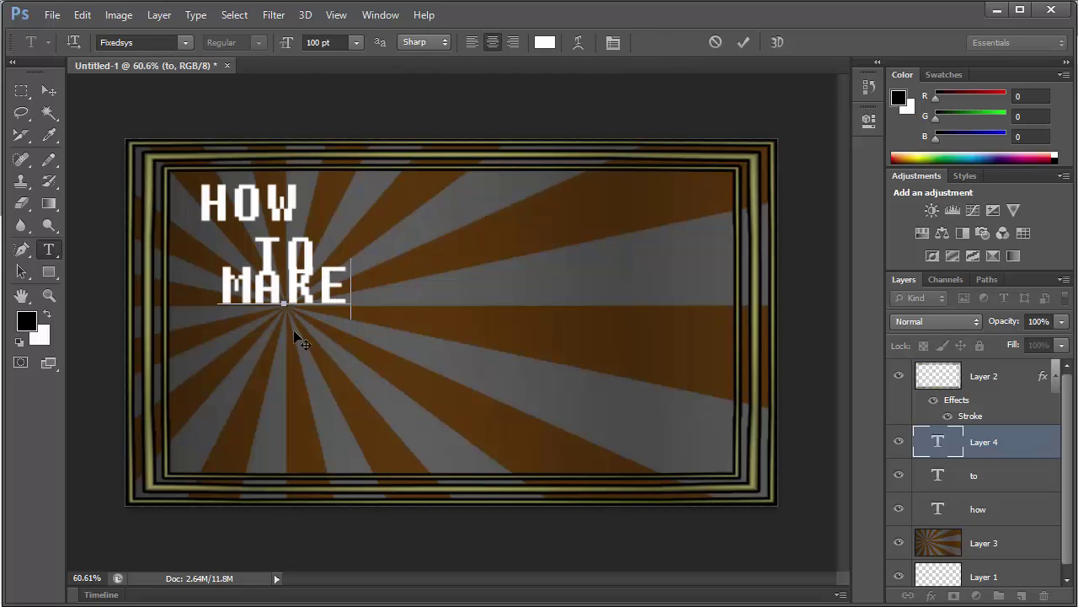
{"action": "left_click_drag", "start_coordinate": [293, 331], "coordinate": [260, 345]}
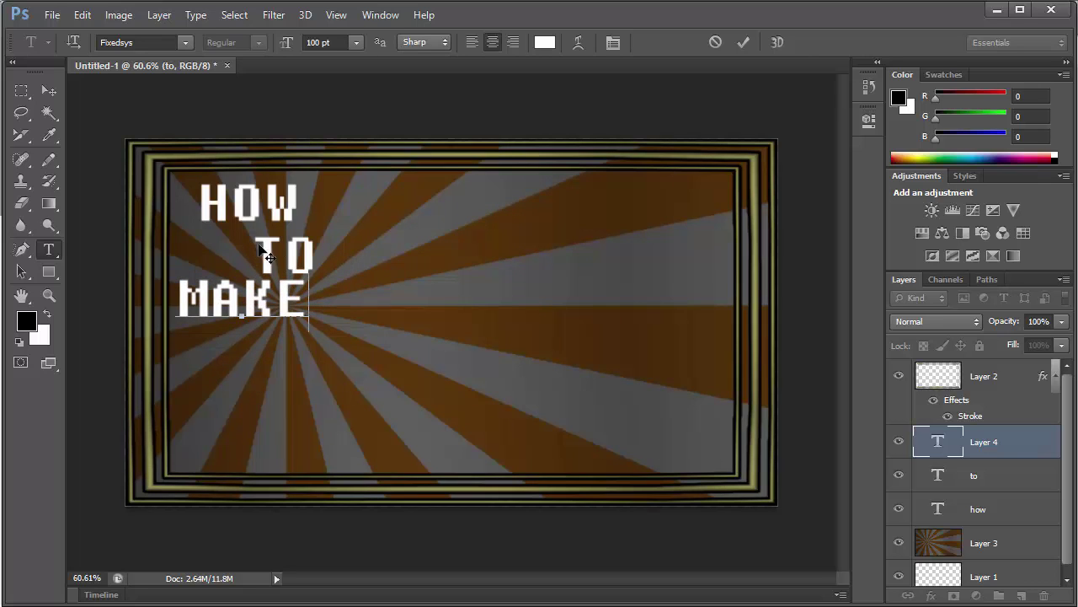
{"action": "left_click", "coordinate": [971, 476]}
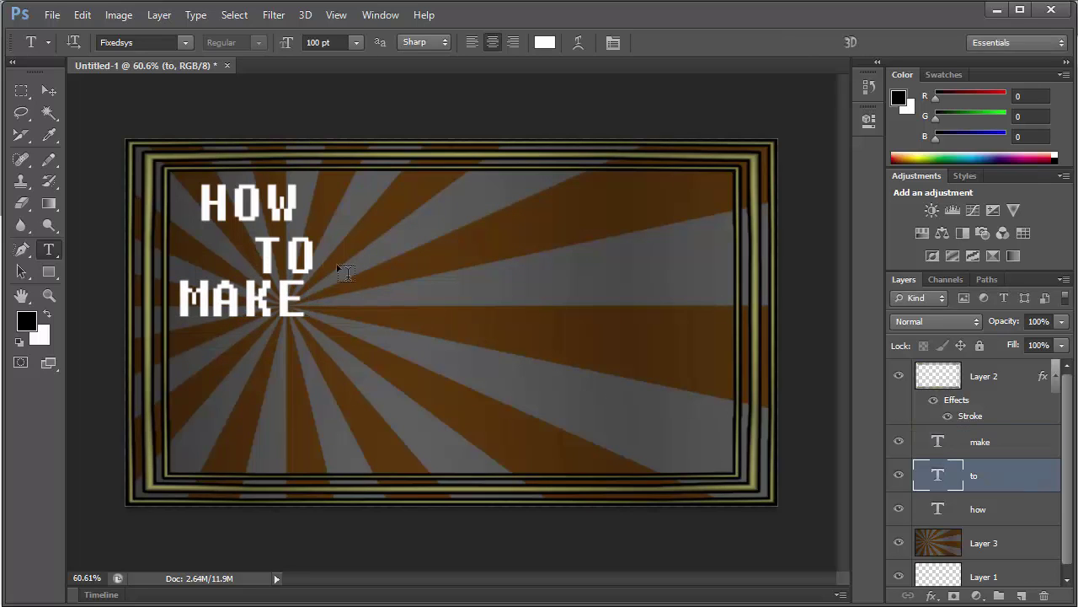
{"action": "left_click", "coordinate": [287, 251]}
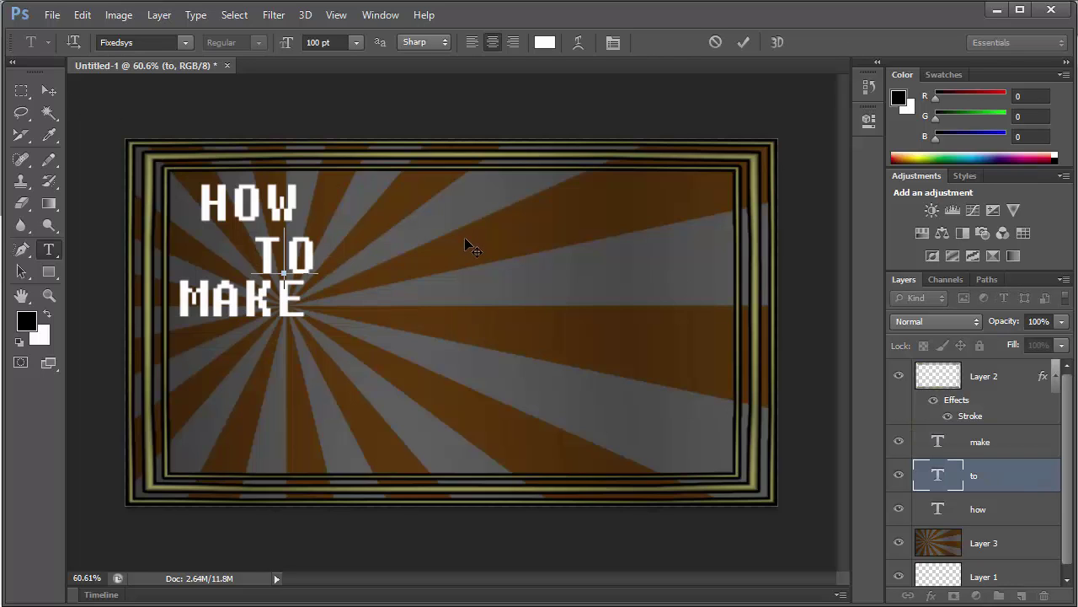
{"action": "left_click_drag", "start_coordinate": [465, 239], "coordinate": [454, 230]}
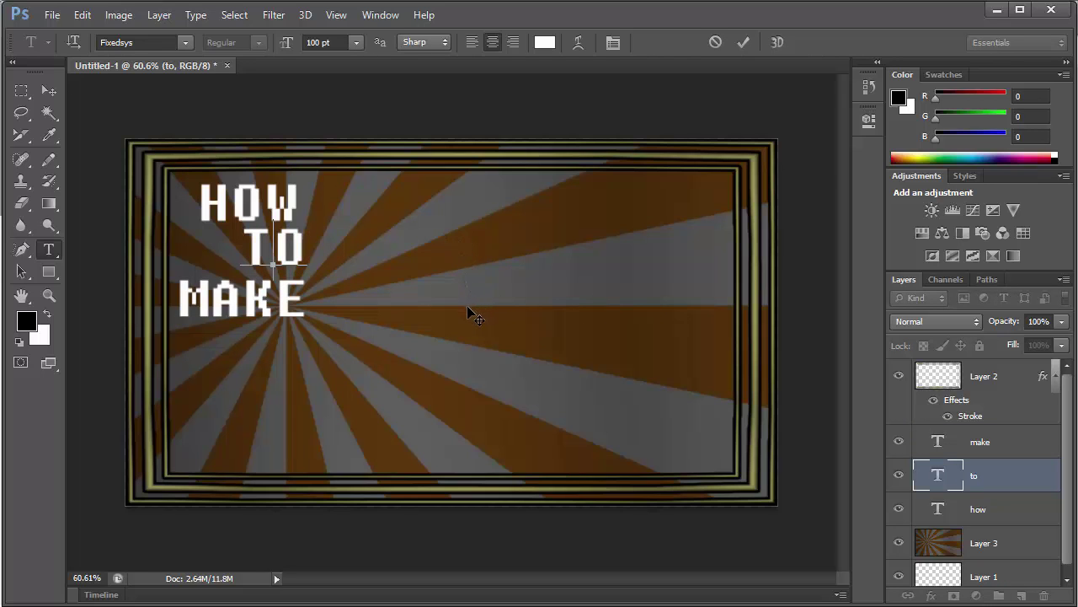
{"action": "left_click", "coordinate": [46, 88]}
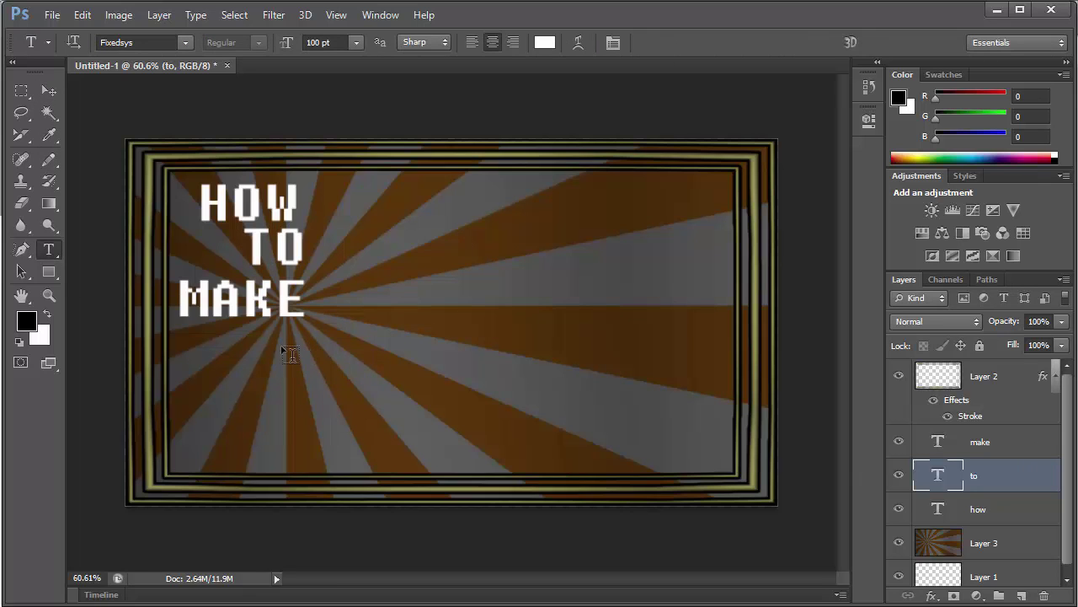
- Add the white text "AWESOME" as a separate layer and place it below "MAKE"
{"action": "left_click", "coordinate": [257, 353]}
{"action": "type", "text": "AWES"}
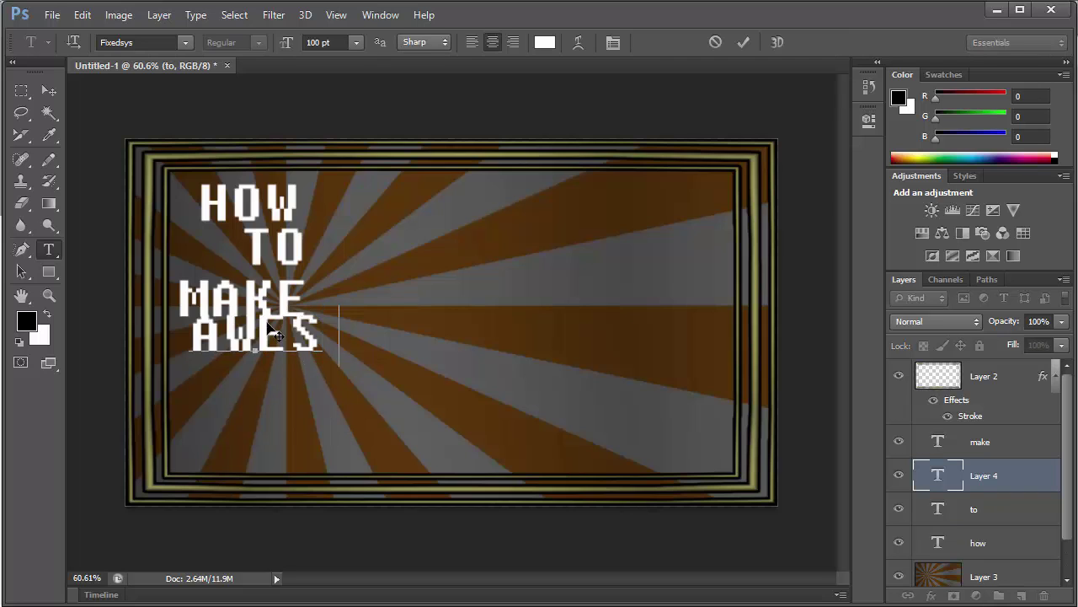
{"action": "type", "text": "OME"}
{"action": "left_click_drag", "start_coordinate": [276, 384], "coordinate": [357, 398]}
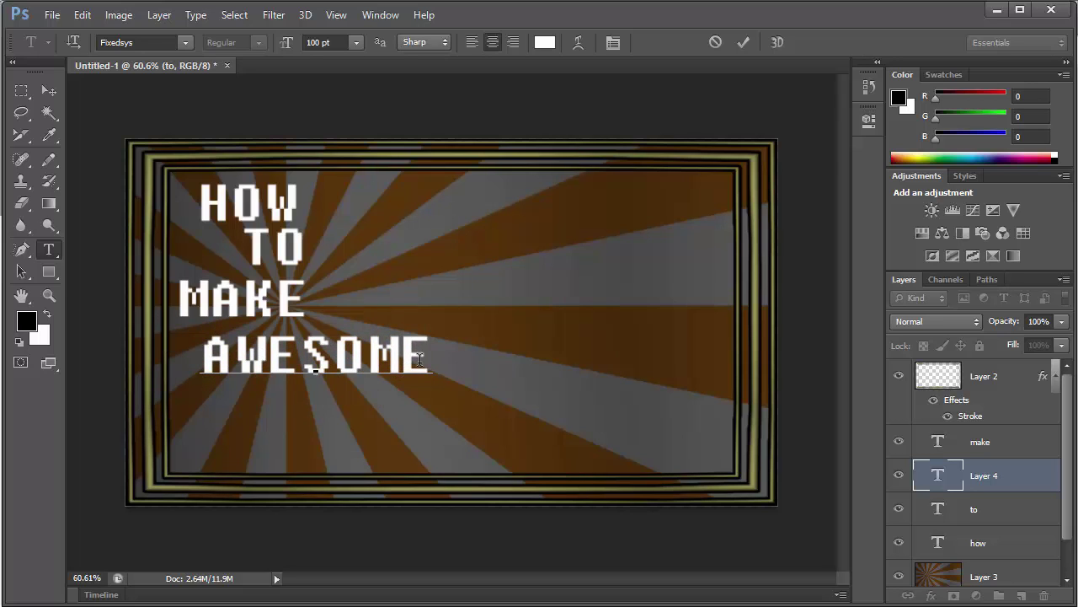
- Set the "AWESOME" text size to 120 pt and commit the text
{"action": "left_click_drag", "start_coordinate": [420, 360], "coordinate": [167, 365]}
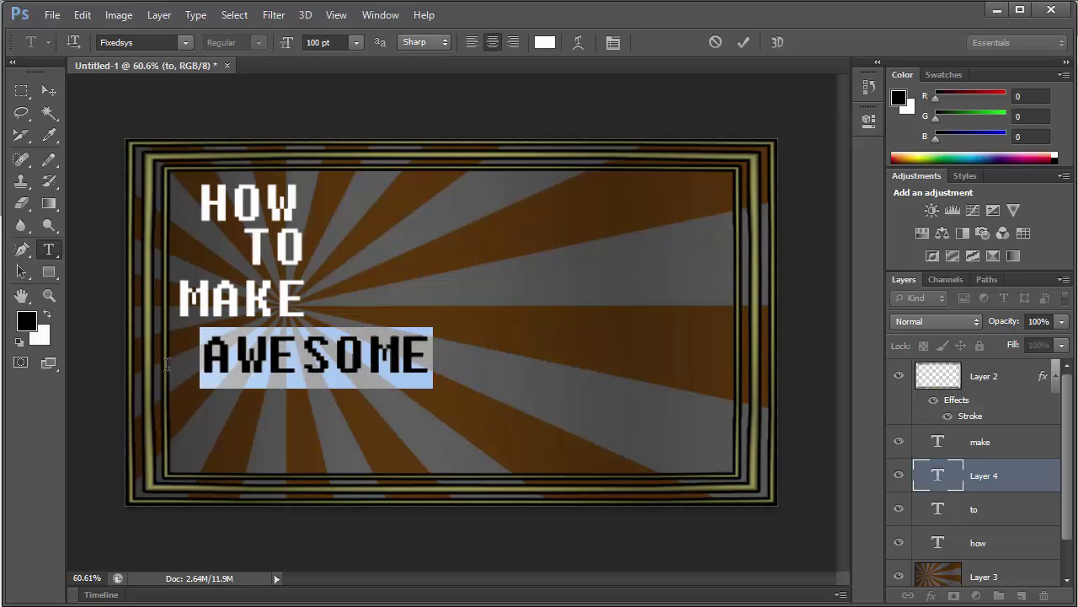
{"action": "left_click", "coordinate": [319, 42]}
{"action": "type", "text": "120"}
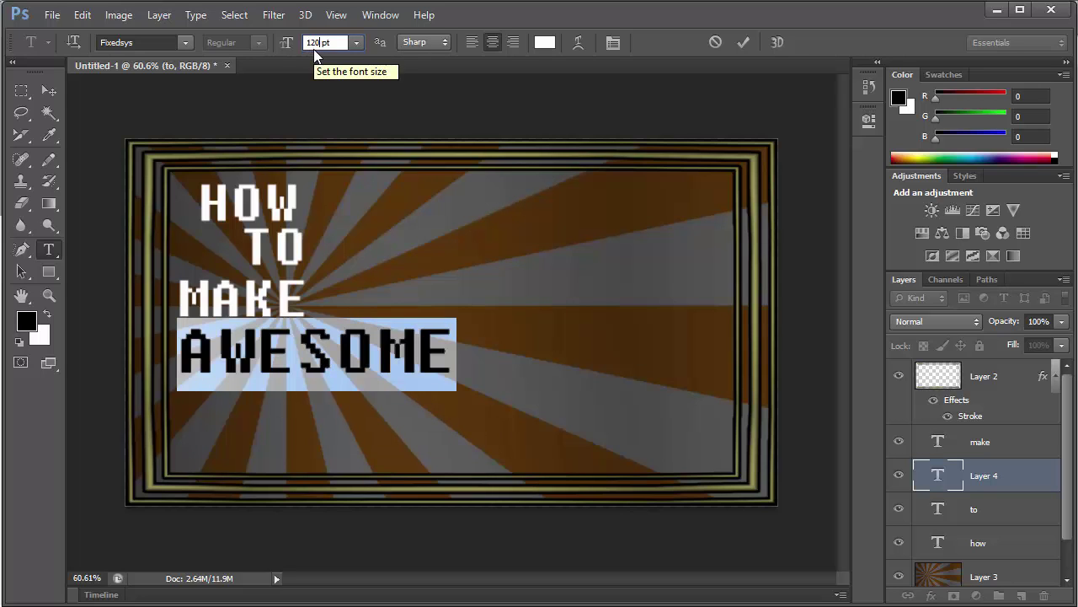
{"action": "key", "text": "Return"}
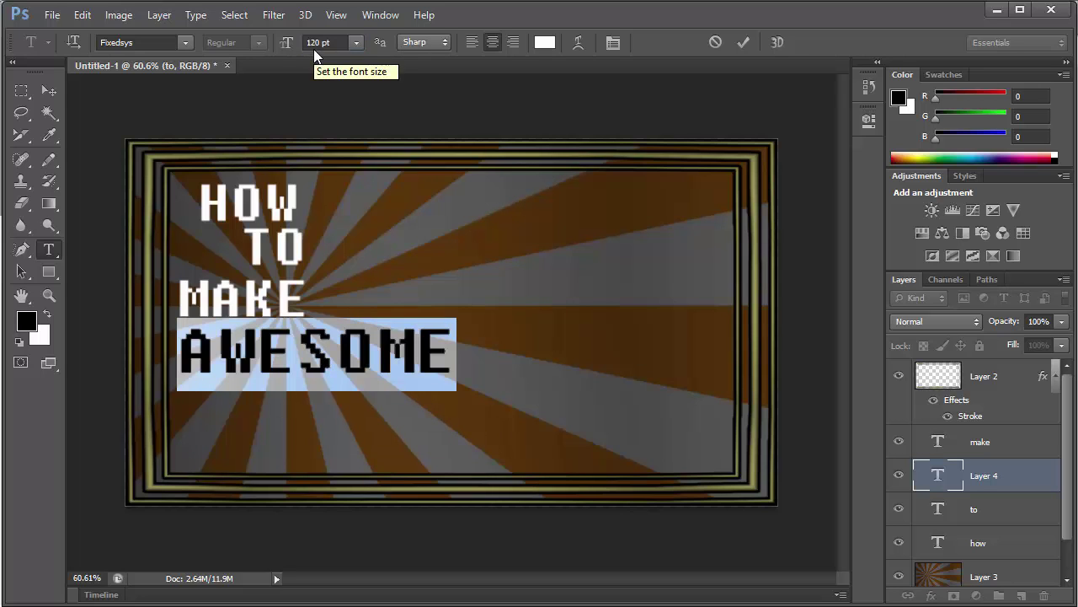
{"action": "left_click", "coordinate": [48, 91]}
- Add the white text "THUMBNAILS!" at 120 pt as its own layer, placed inside the frame below "AWESOME"
{"action": "left_click", "coordinate": [51, 249]}
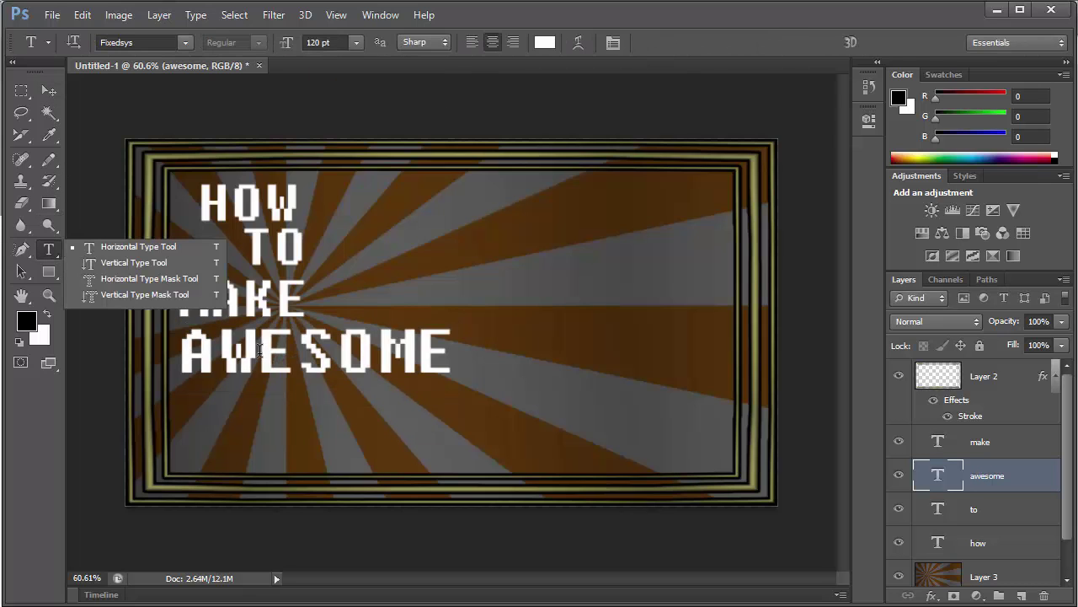
{"action": "left_click", "coordinate": [231, 413]}
{"action": "left_click", "coordinate": [207, 411]}
{"action": "type", "text": "th"}
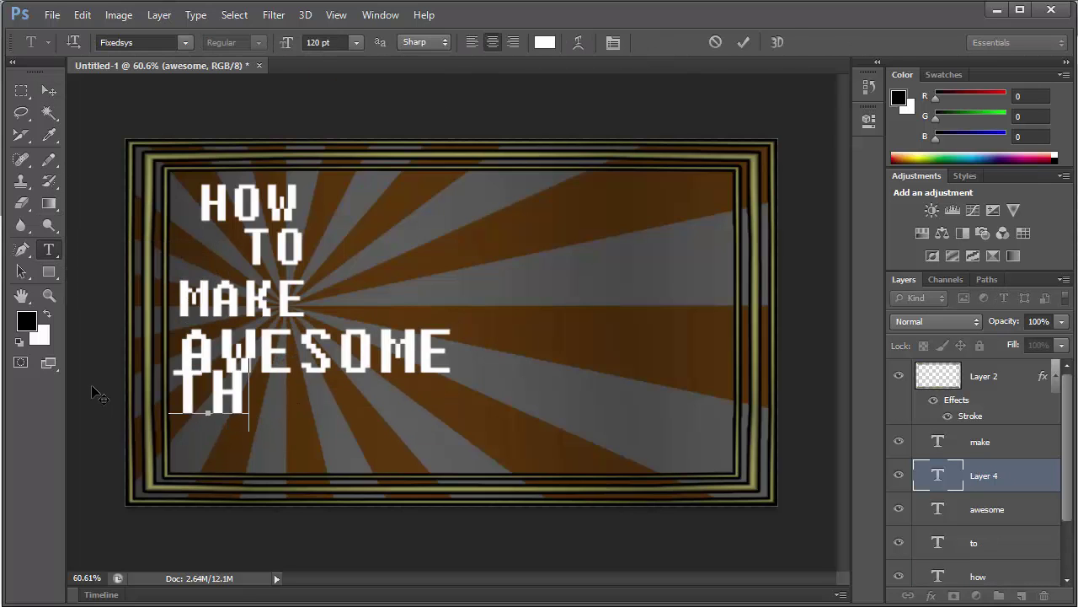
{"action": "type", "text": "umbnails"}
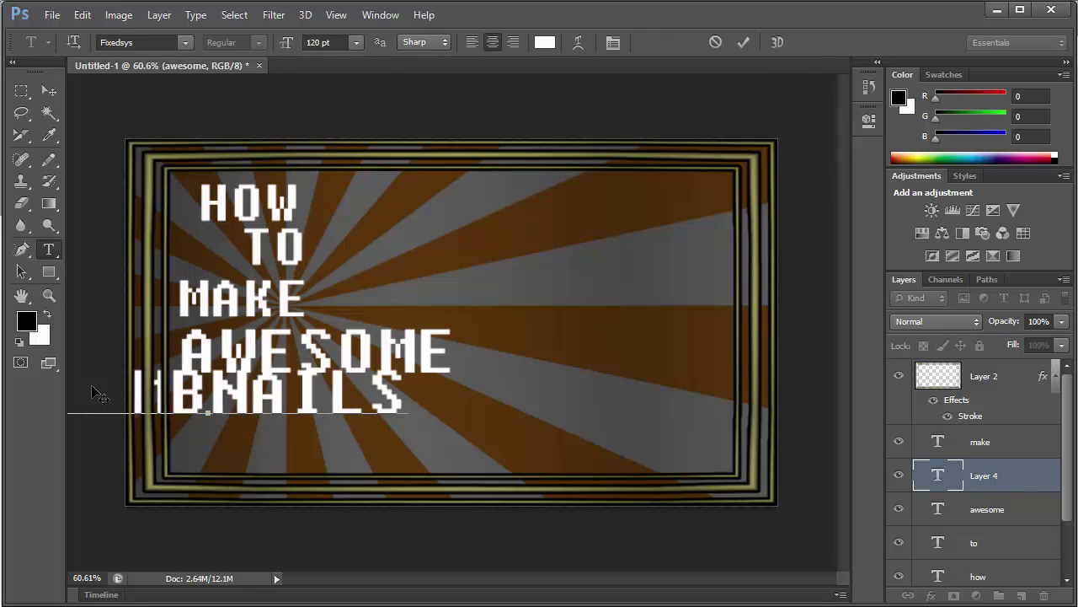
{"action": "left_click_drag", "start_coordinate": [238, 457], "coordinate": [477, 478]}
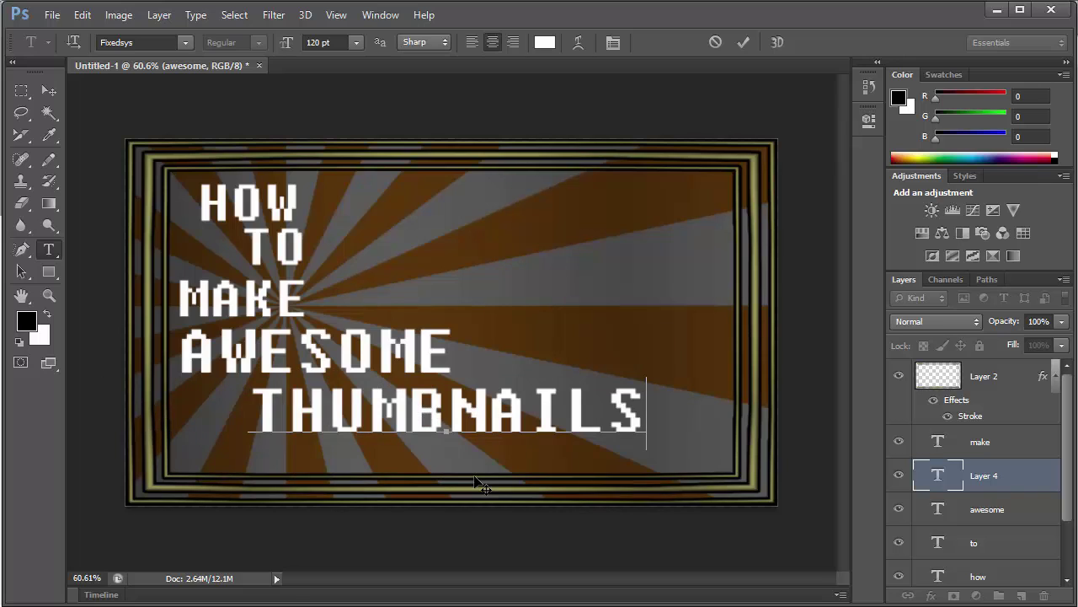
{"action": "type", "text": "!"}
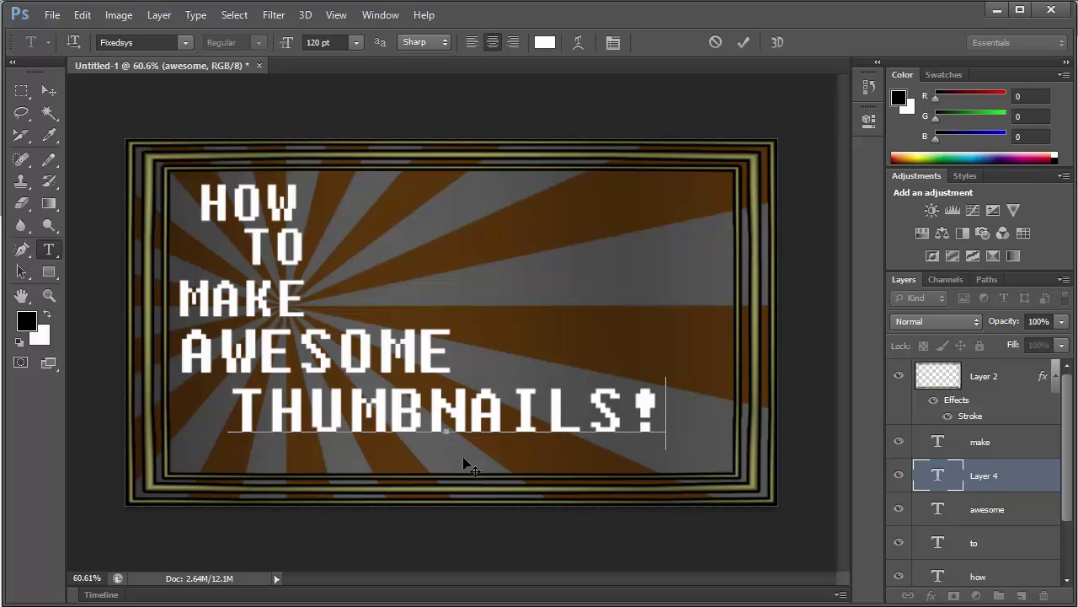
{"action": "left_click_drag", "start_coordinate": [463, 457], "coordinate": [433, 459]}
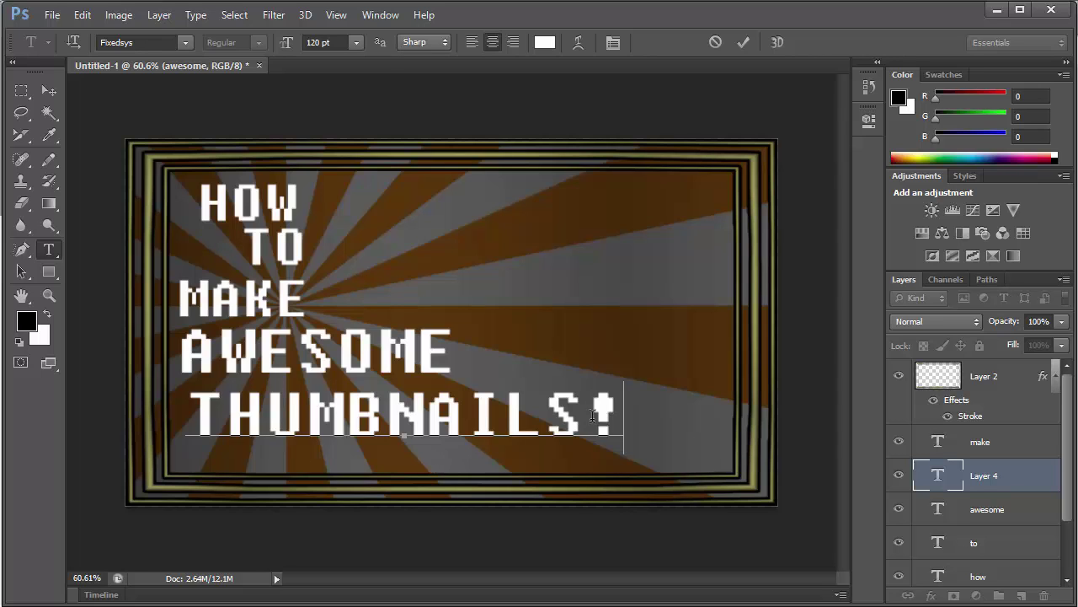
- Set the "THUMBNAILS!" text size to 140 pt and move the word down and right so it fits inside the frame
{"action": "left_click_drag", "start_coordinate": [622, 418], "coordinate": [124, 430]}
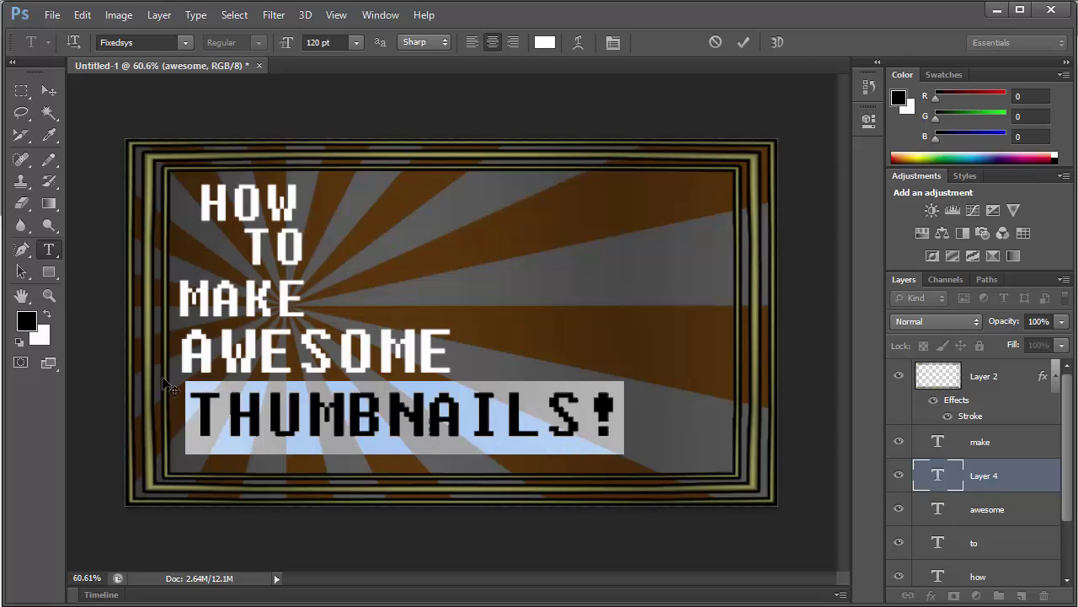
{"action": "left_click", "coordinate": [316, 44]}
{"action": "type", "text": "4"}
{"action": "key", "text": "Return"}
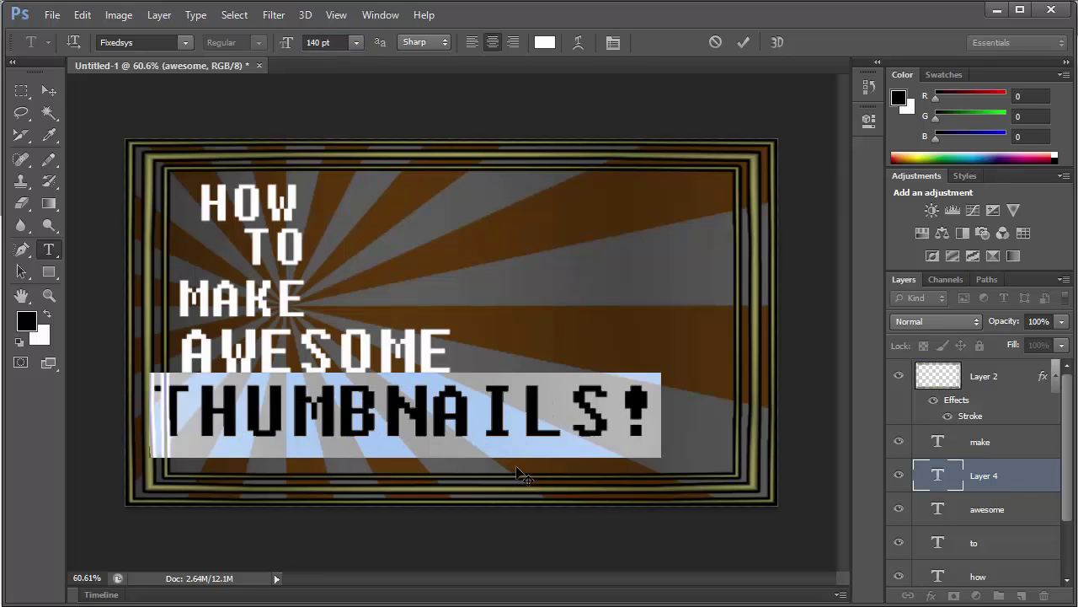
{"action": "left_click_drag", "start_coordinate": [522, 476], "coordinate": [537, 472]}
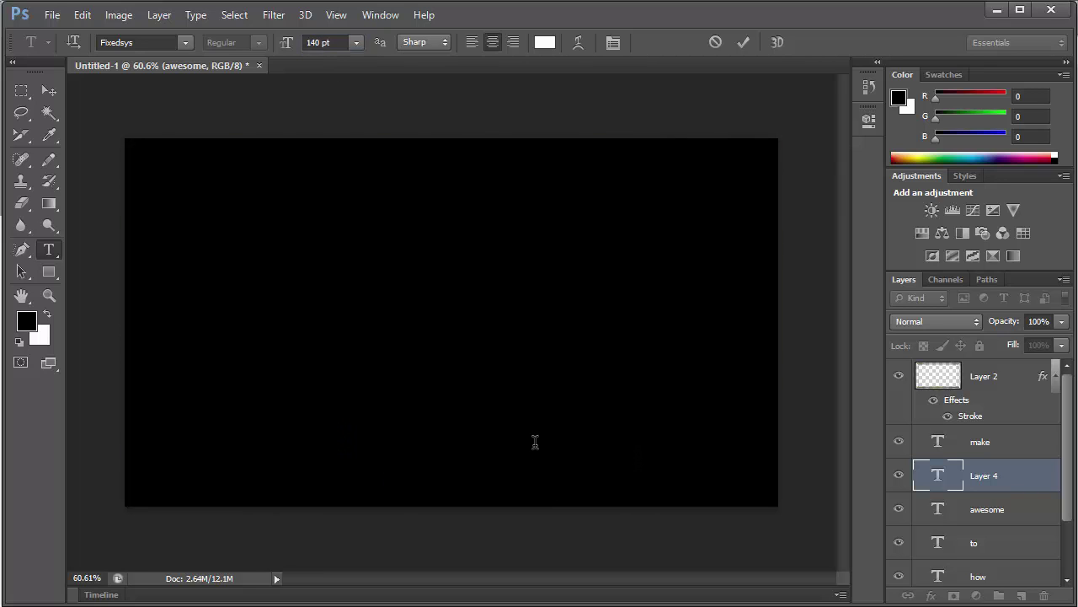
{"action": "left_click", "coordinate": [503, 448]}
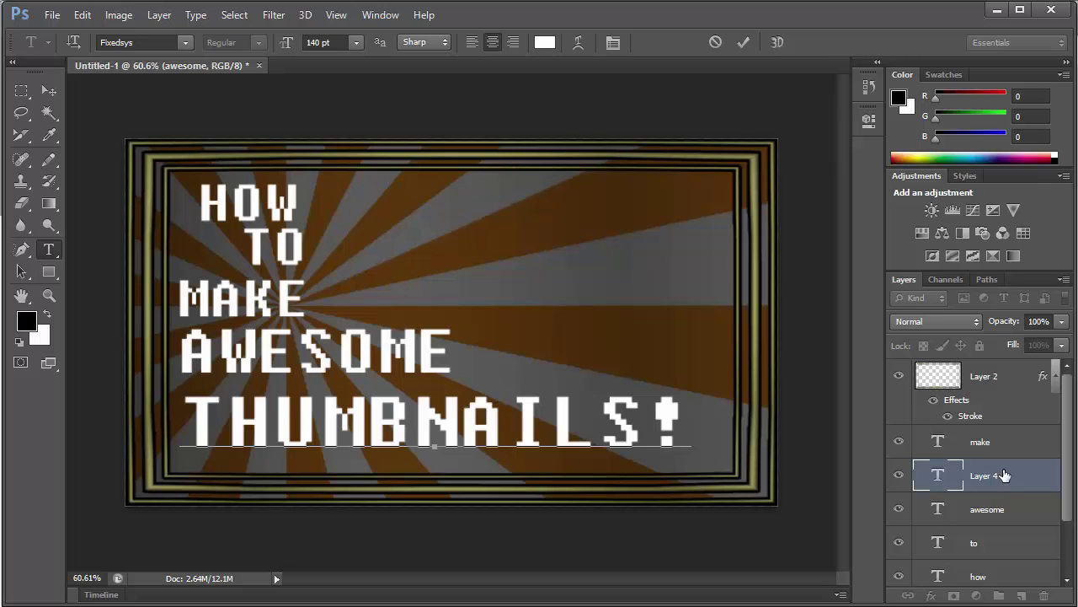
- Move "AWESOME" down and left to sit just above "THUMBNAILS!", and move "MAKE" down and left above "AWESOME"
{"action": "left_click", "coordinate": [987, 509]}
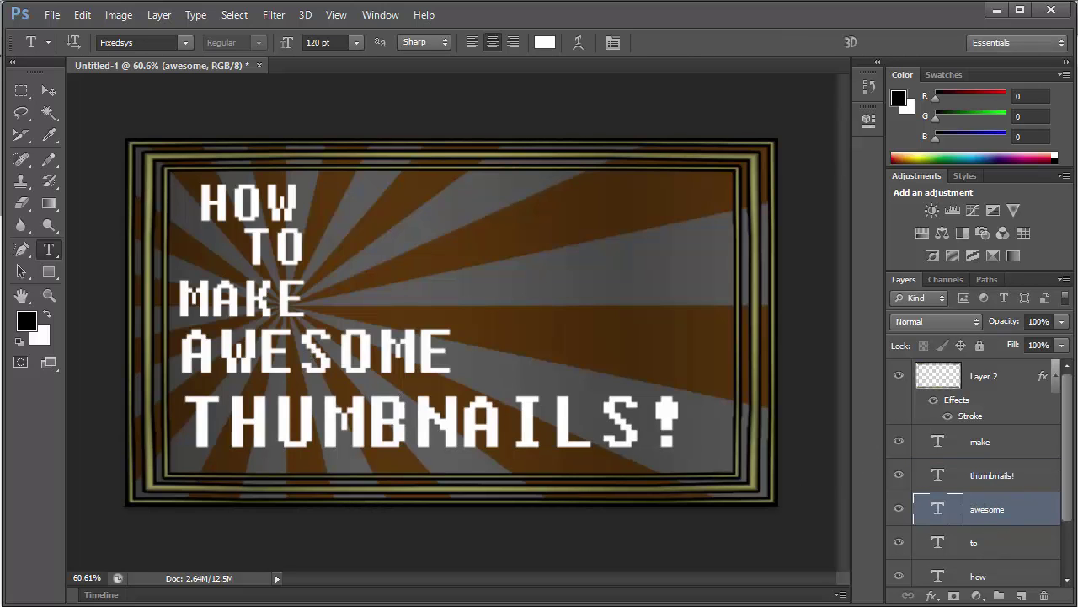
{"action": "left_click", "coordinate": [49, 91]}
{"action": "mouse_move", "coordinate": [274, 345]}
{"action": "left_mouse_down"}
{"action": "mouse_move", "coordinate": [290, 350]}
{"action": "mouse_move", "coordinate": [265, 354]}
{"action": "left_mouse_up"}
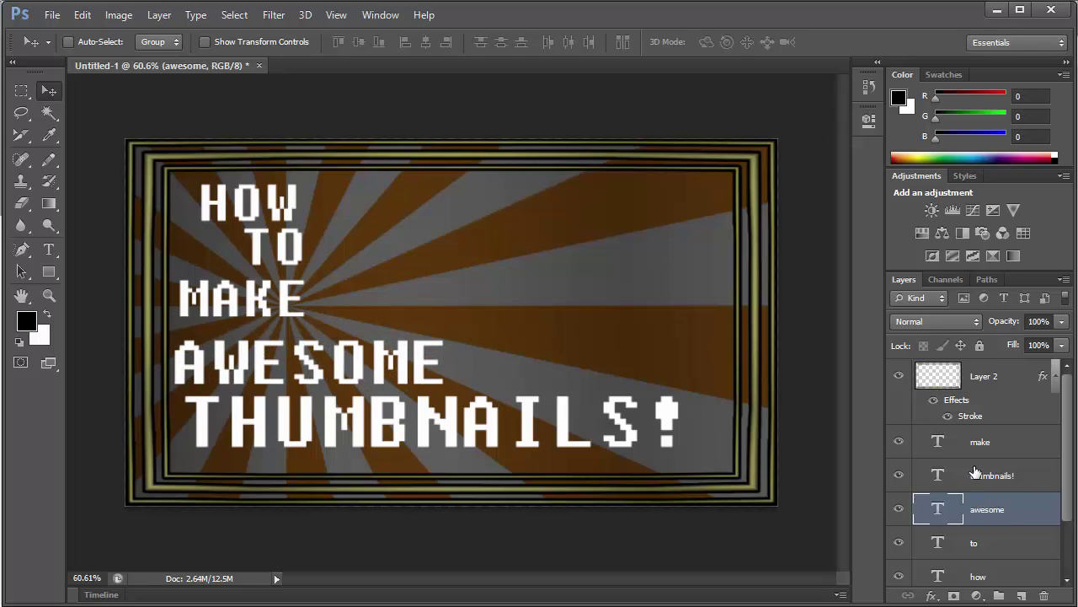
{"action": "left_click", "coordinate": [947, 447]}
{"action": "left_click_drag", "start_coordinate": [250, 309], "coordinate": [240, 320]}
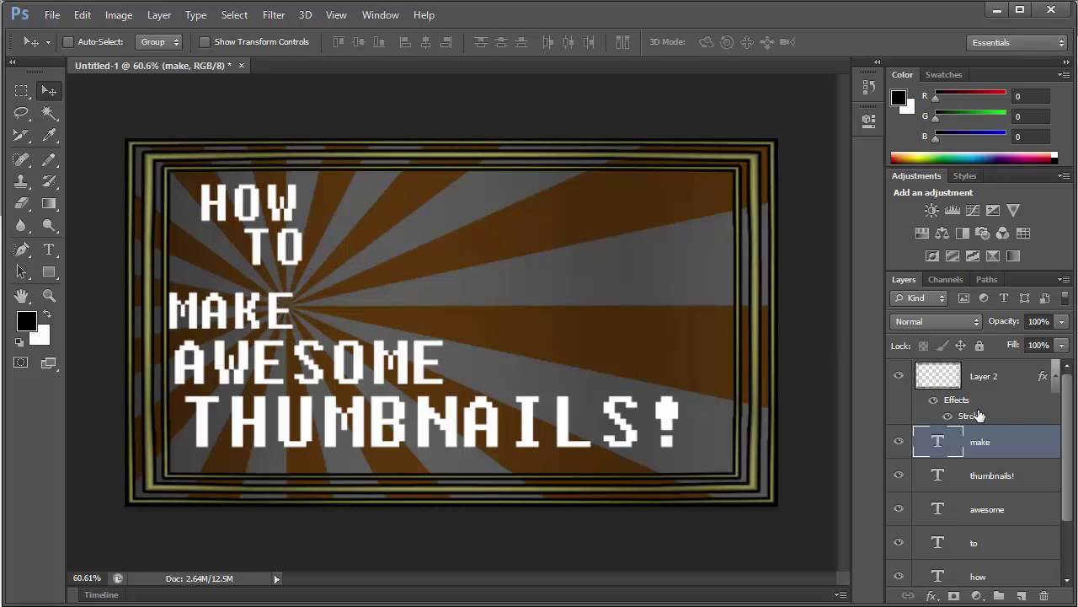
- Move "TO" against the frame's left inner edge above "MAKE", and shift "HOW" left to the same edge
{"action": "left_click", "coordinate": [981, 549]}
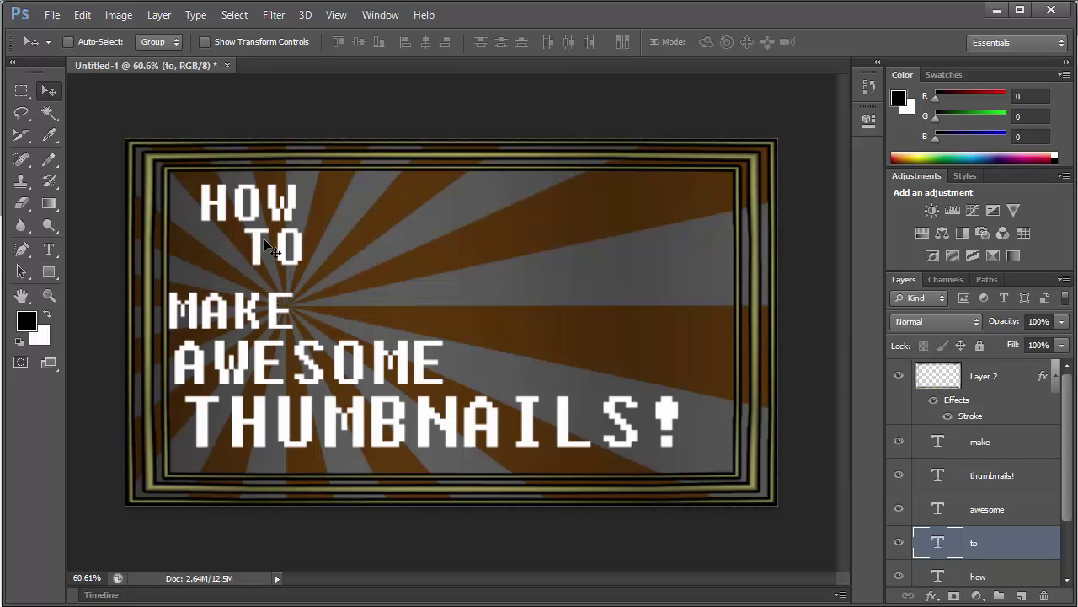
{"action": "left_click_drag", "start_coordinate": [266, 243], "coordinate": [190, 254]}
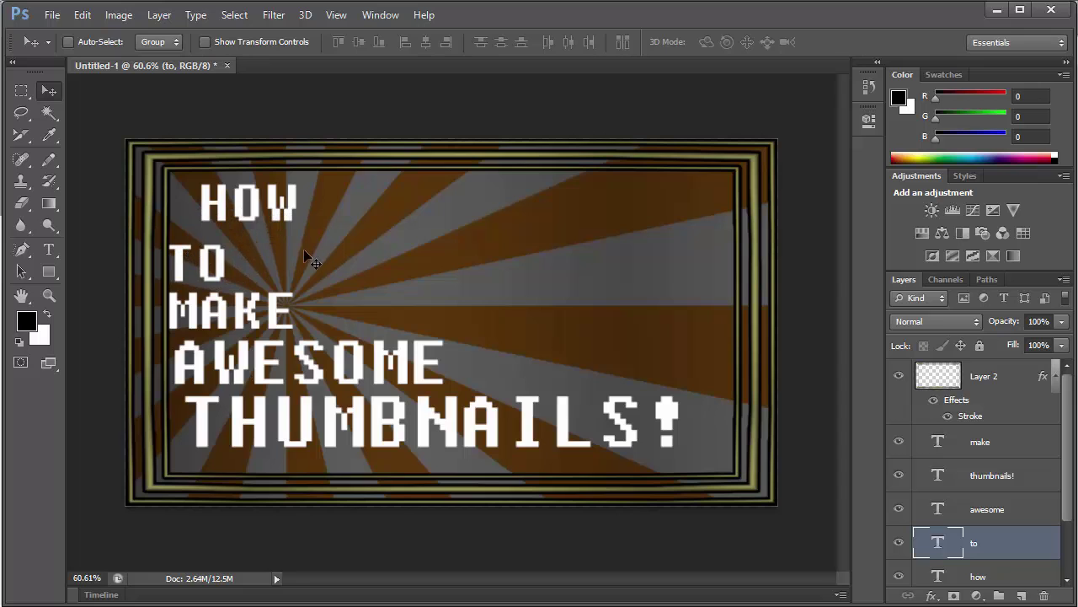
{"action": "left_click", "coordinate": [1003, 576]}
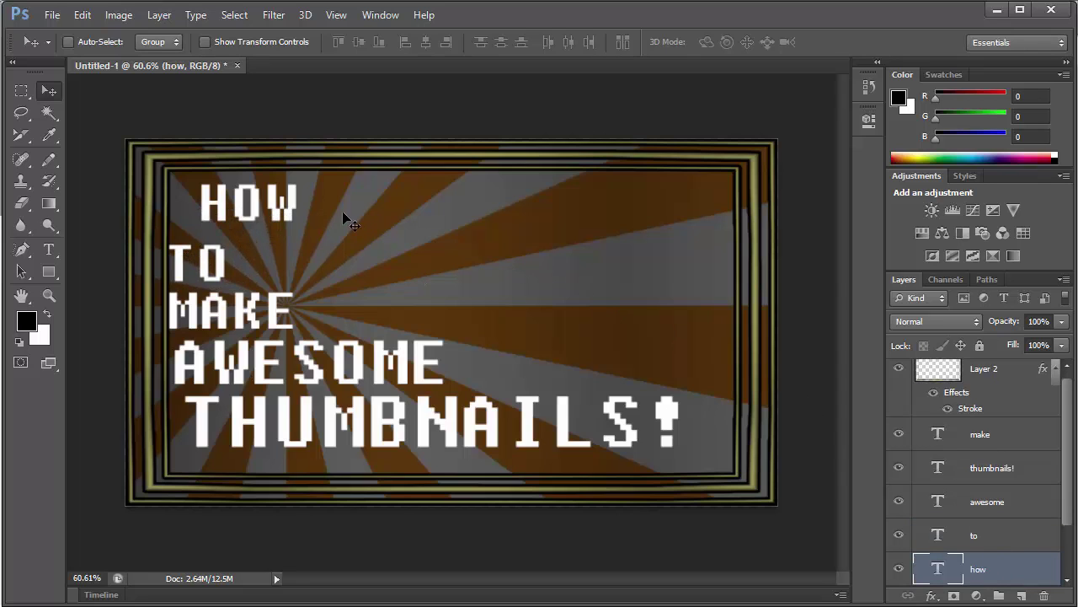
{"action": "left_click_drag", "start_coordinate": [276, 200], "coordinate": [242, 196]}
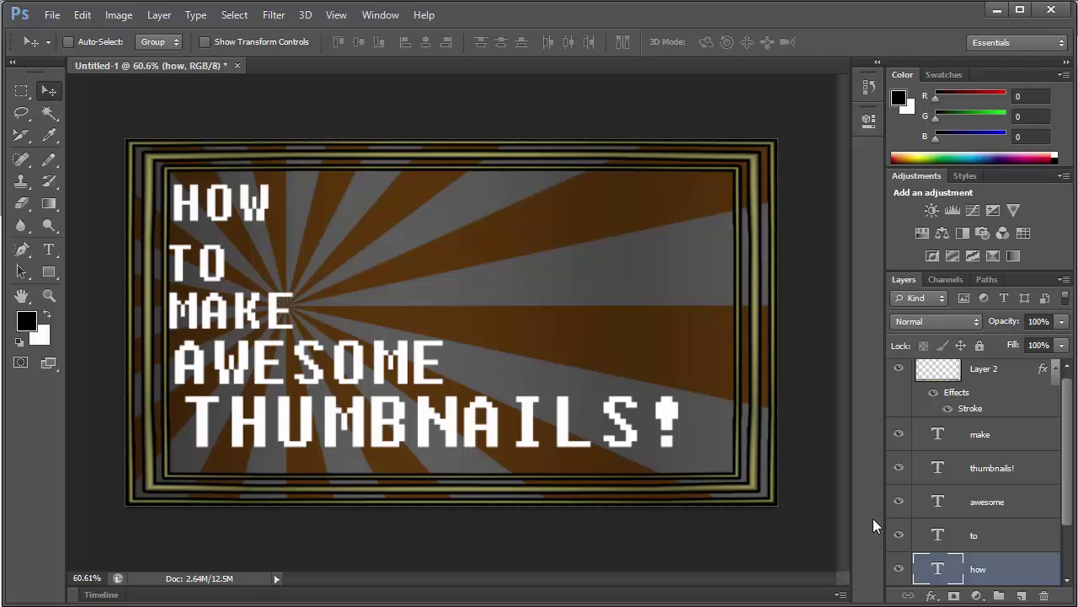
- Stagger "TO" and "MAKE" diagonally beneath "HOW", moving each up and progressively further right
{"action": "left_click", "coordinate": [944, 535]}
{"action": "mouse_move", "coordinate": [187, 259]}
{"action": "left_mouse_down"}
{"action": "mouse_move", "coordinate": [208, 262]}
{"action": "mouse_move", "coordinate": [202, 246]}
{"action": "left_mouse_up"}
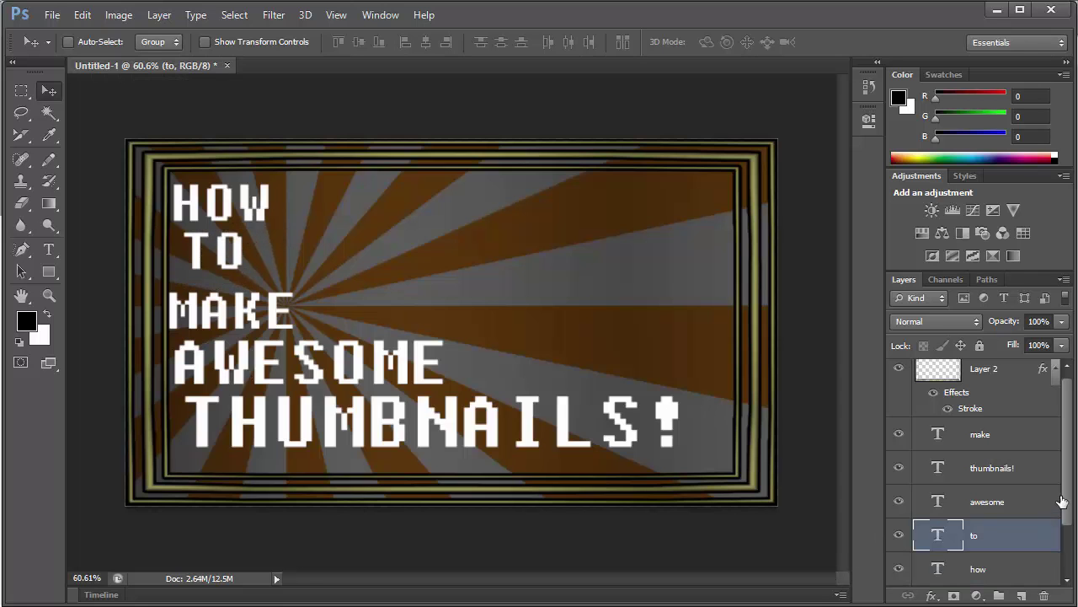
{"action": "left_click", "coordinate": [984, 435]}
{"action": "left_click_drag", "start_coordinate": [268, 310], "coordinate": [295, 298]}
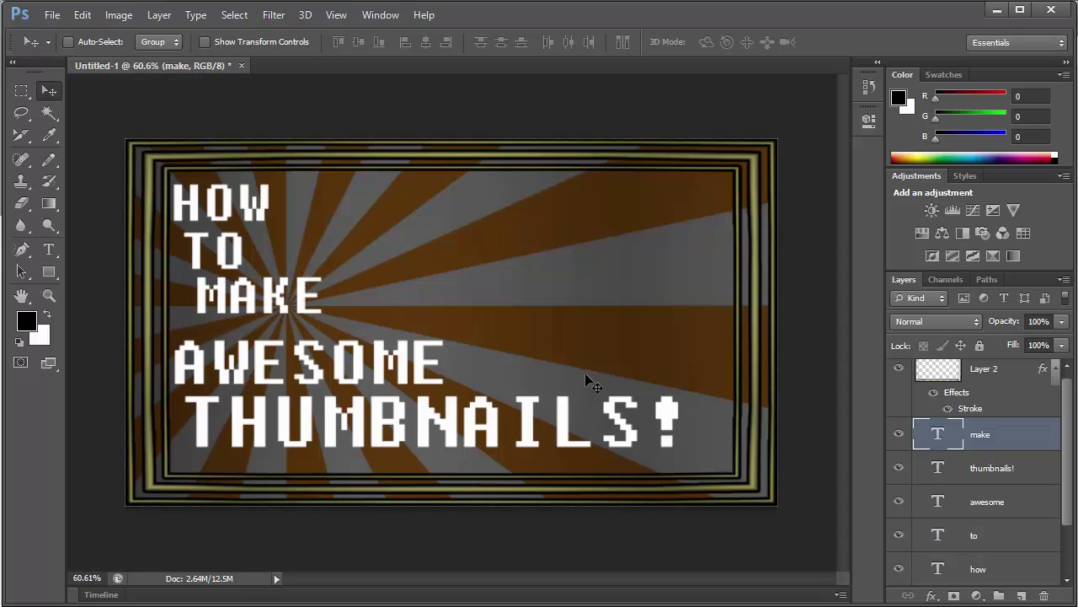
- Continue the diagonal stagger by moving "AWESOME" and "THUMBNAILS!" up and right beneath "MAKE"
{"action": "left_click", "coordinate": [977, 503]}
{"action": "left_click_drag", "start_coordinate": [278, 389], "coordinate": [313, 356]}
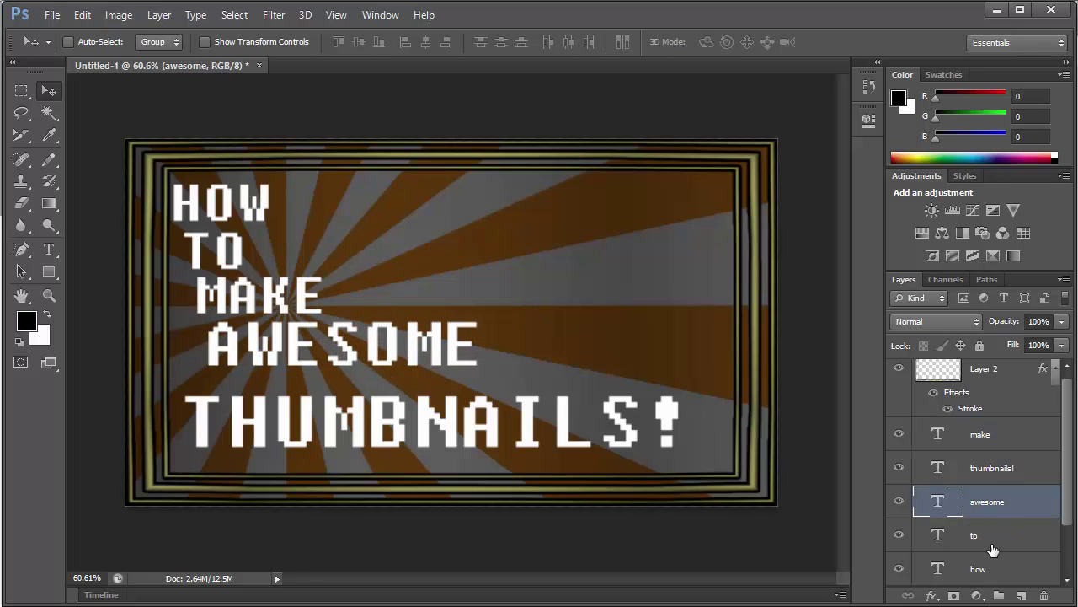
{"action": "left_click", "coordinate": [994, 468]}
{"action": "left_click_drag", "start_coordinate": [362, 434], "coordinate": [374, 414]}
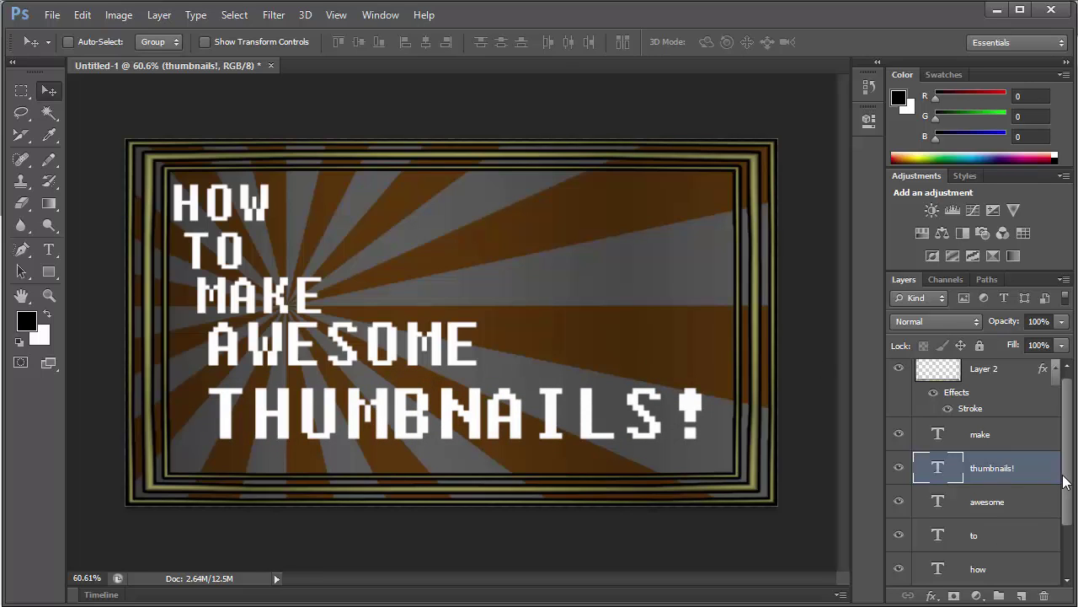
- Give "HOW" a gradient overlay with the Orange, Yellow, Orange preset and shift it upward so yellow stays only along the letter tops
{"action": "mouse_move", "coordinate": [1065, 482]}
{"action": "left_mouse_down"}
{"action": "mouse_move", "coordinate": [1065, 509]}
{"action": "mouse_move", "coordinate": [1065, 478]}
{"action": "left_mouse_up"}
{"action": "left_click", "coordinate": [998, 436]}
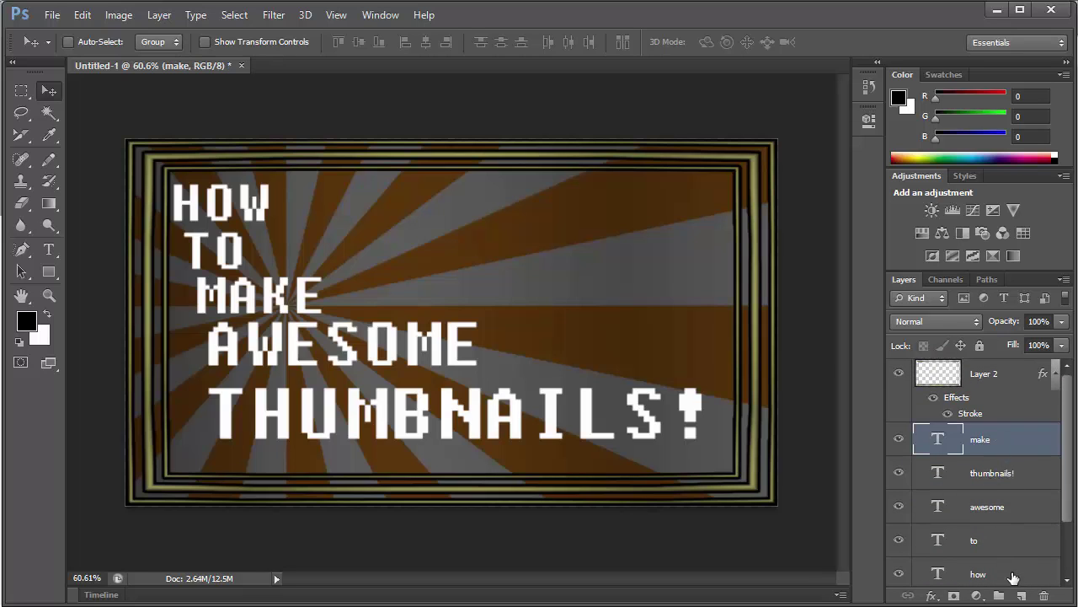
{"action": "left_click", "coordinate": [1011, 579]}
{"action": "left_click", "coordinate": [931, 596]}
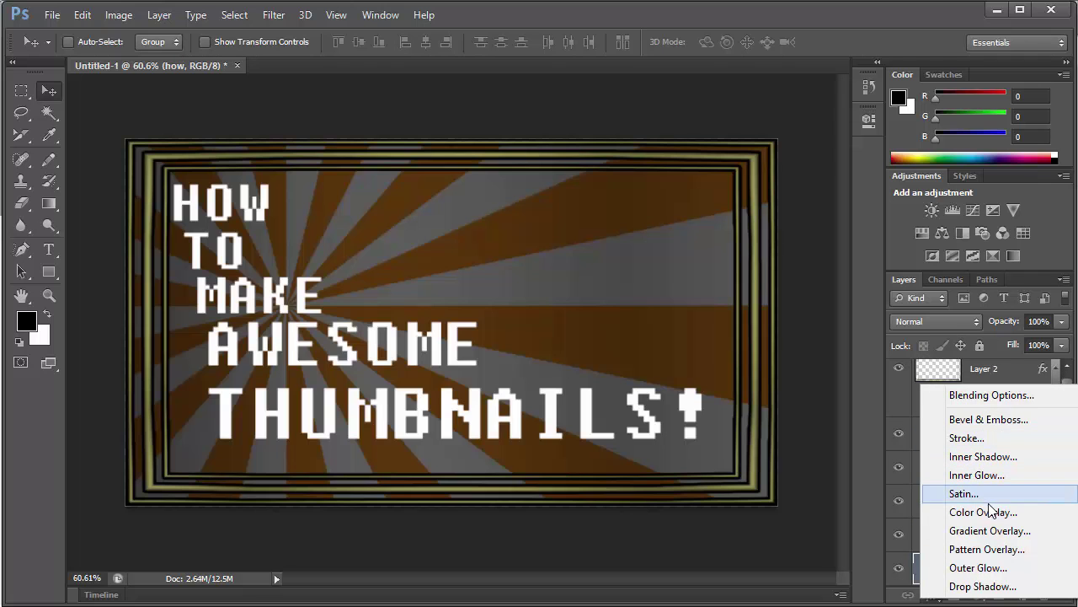
{"action": "left_click", "coordinate": [983, 530]}
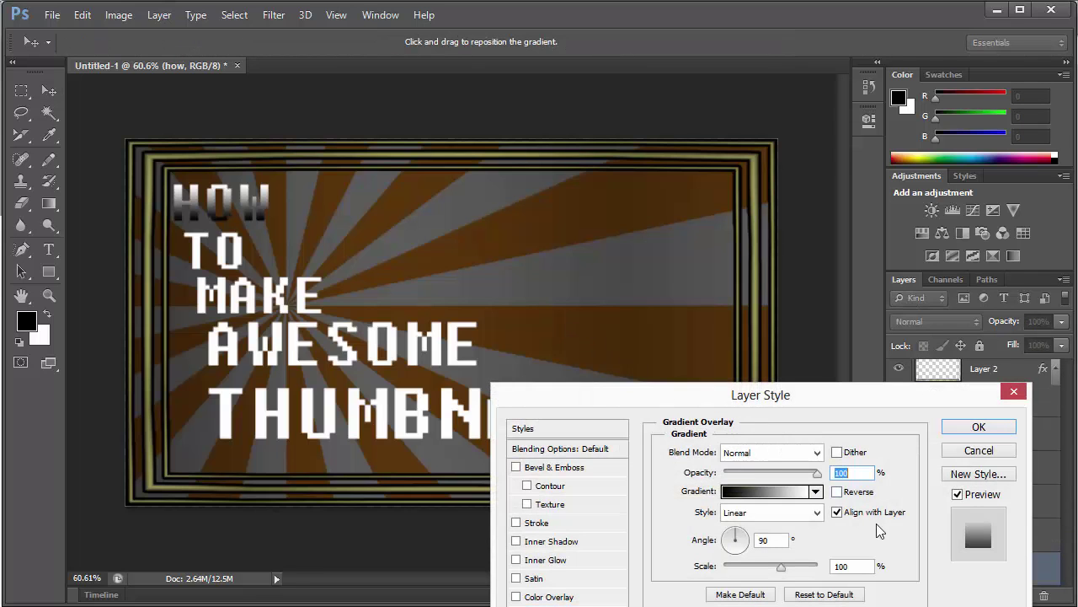
{"action": "left_click", "coordinate": [804, 497]}
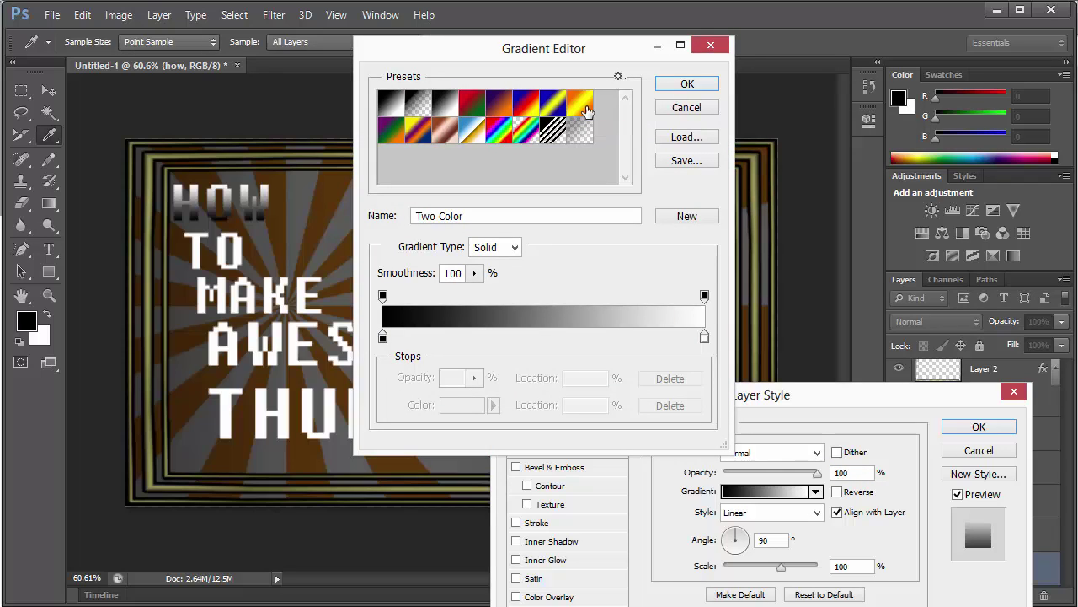
{"action": "left_click", "coordinate": [585, 110]}
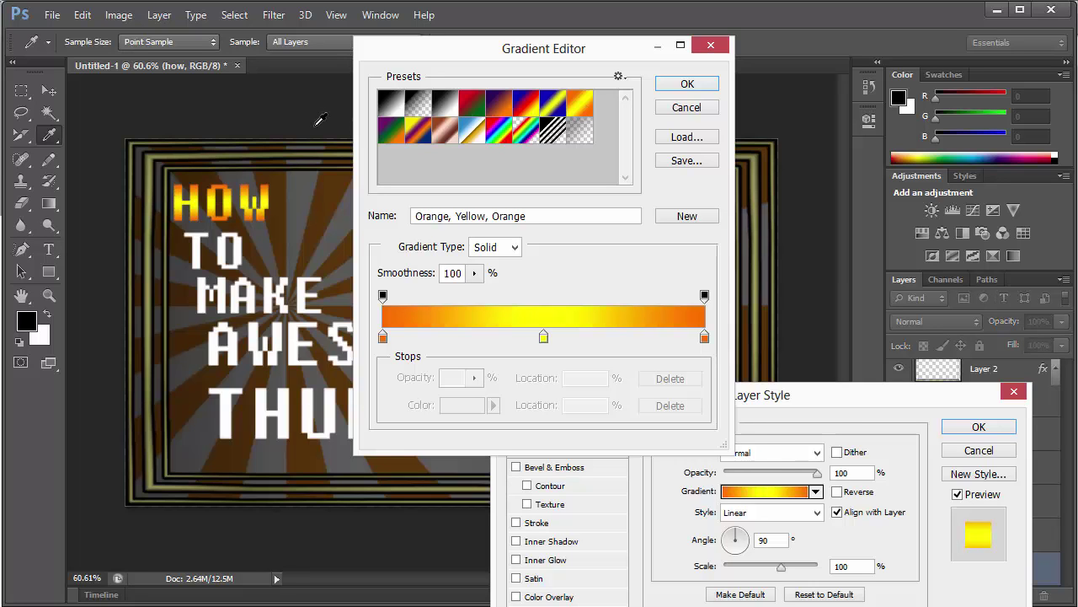
{"action": "left_click", "coordinate": [689, 86]}
{"action": "left_click_drag", "start_coordinate": [283, 204], "coordinate": [311, 165]}
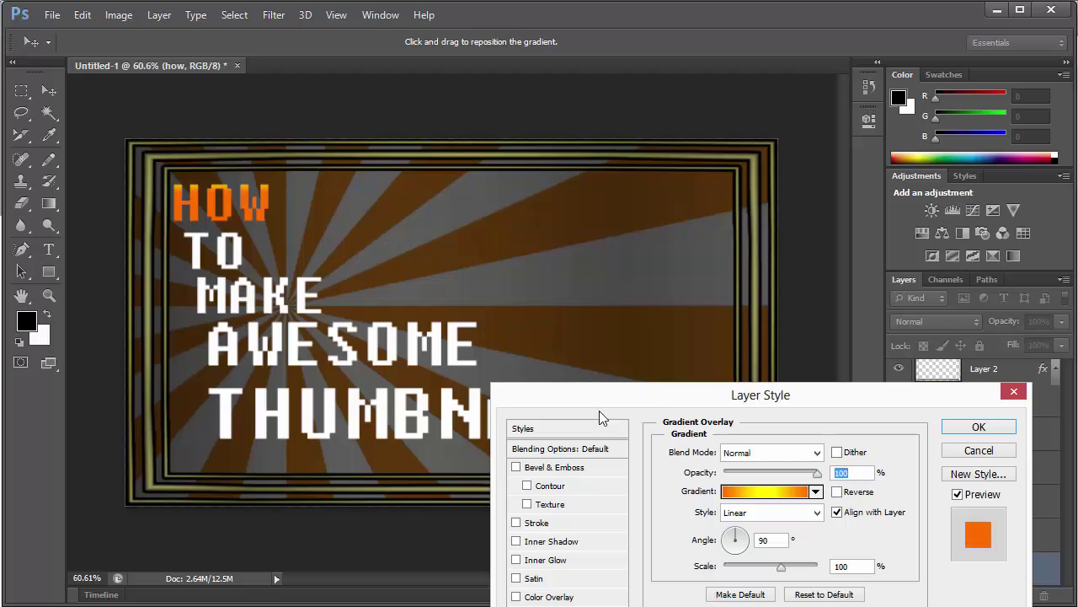
- Add Bevel & Emboss with Contour to "HOW" and apply the layer style
{"action": "left_click", "coordinate": [527, 487]}
{"action": "left_click_drag", "start_coordinate": [544, 394], "coordinate": [568, 295]}
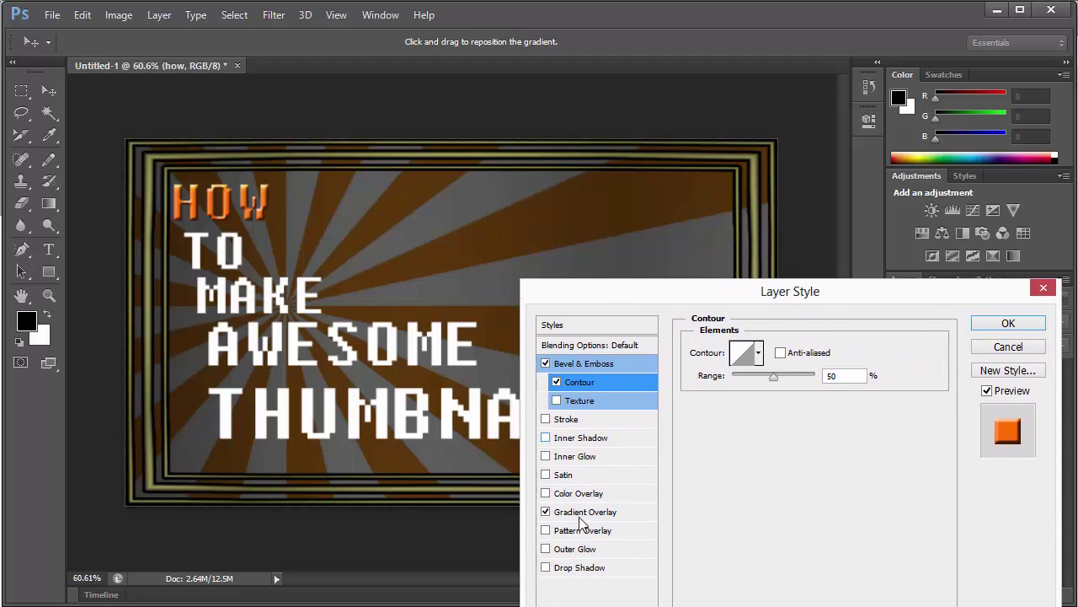
{"action": "left_click", "coordinate": [1018, 328]}
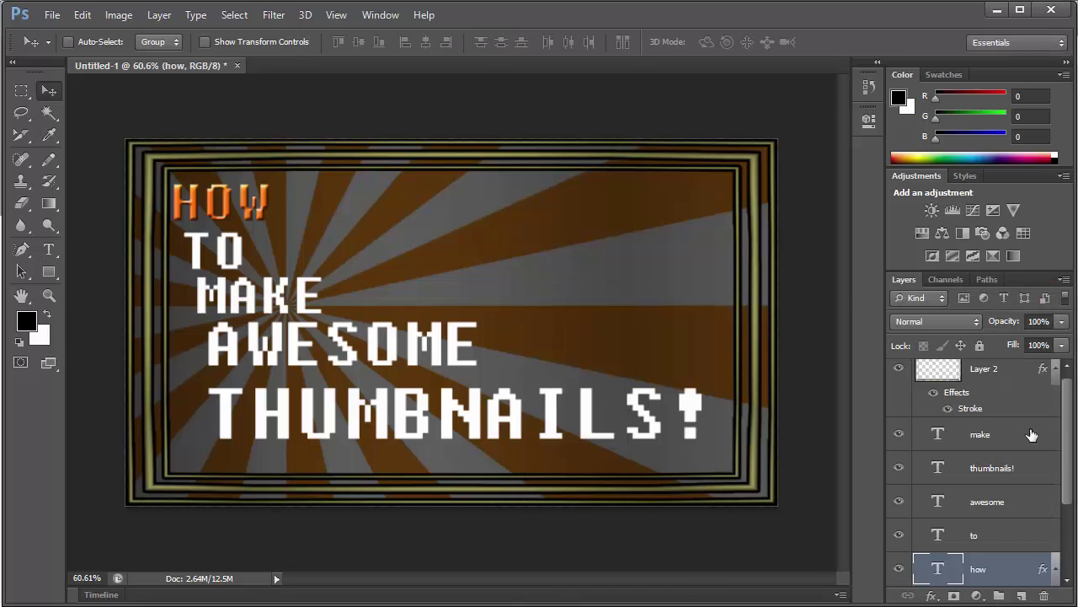
- Style "TO" with an Orange, Yellow, Orange gradient overlay shifted slightly upward, plus Bevel & Emboss with Contour
{"action": "left_click", "coordinate": [956, 541]}
{"action": "left_click", "coordinate": [931, 595]}
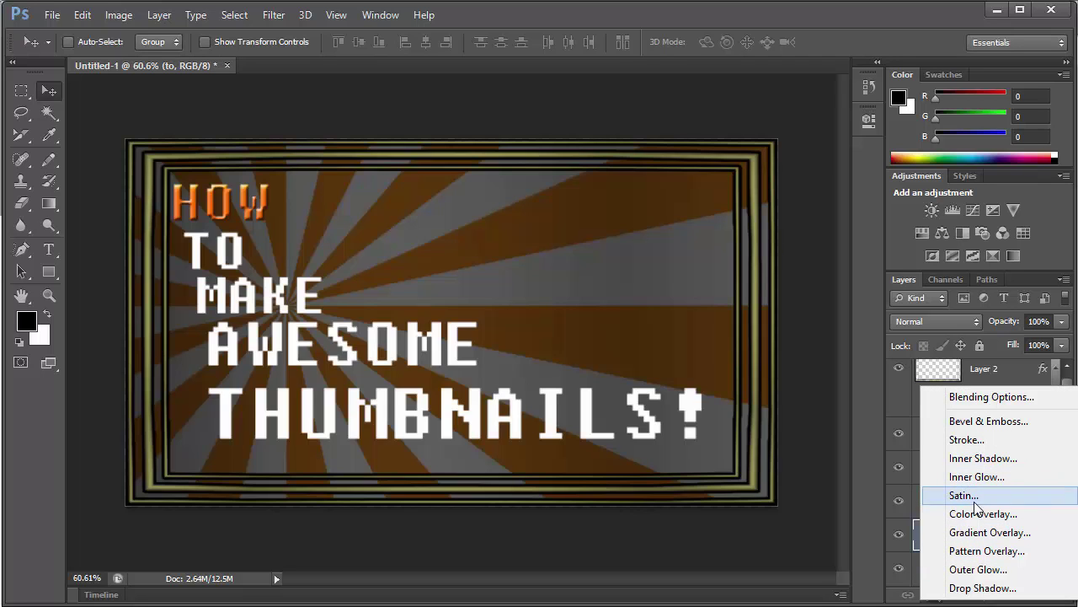
{"action": "left_click", "coordinate": [968, 533]}
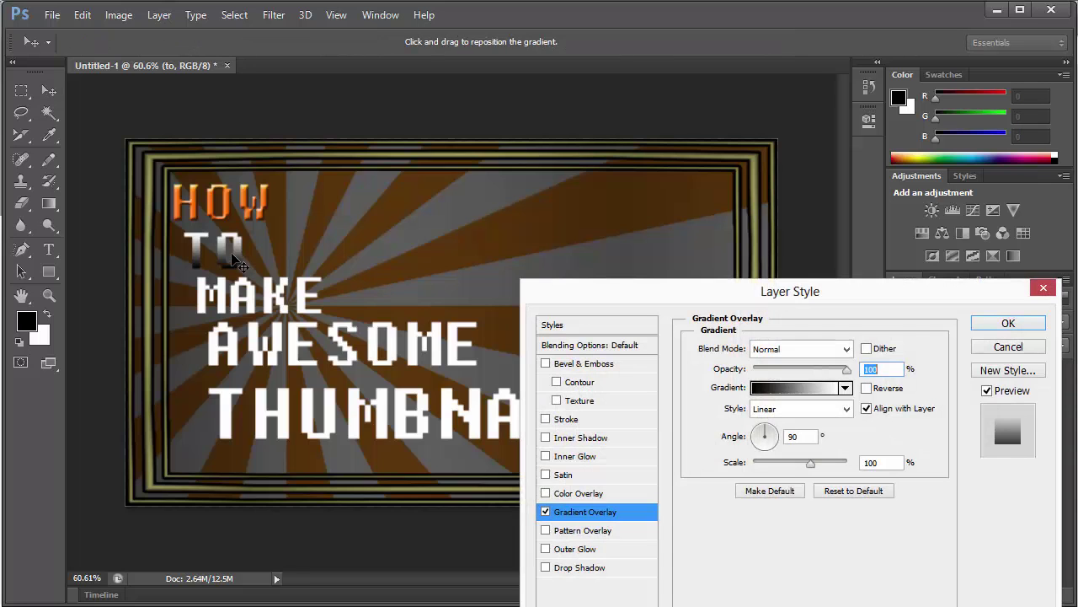
{"action": "left_click", "coordinate": [845, 388]}
{"action": "left_click", "coordinate": [745, 446]}
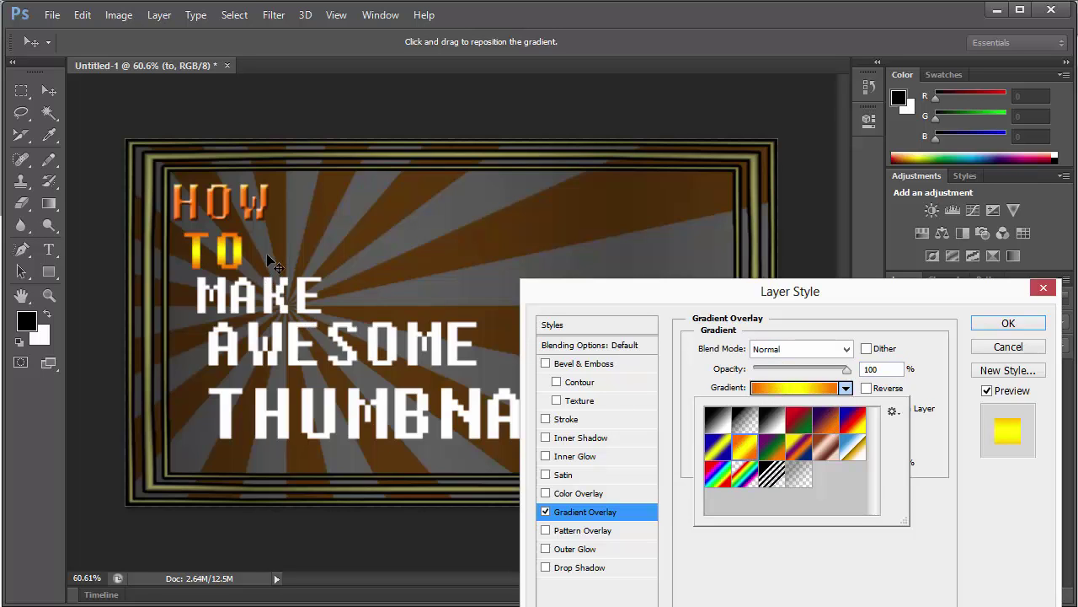
{"action": "left_click_drag", "start_coordinate": [267, 255], "coordinate": [266, 235]}
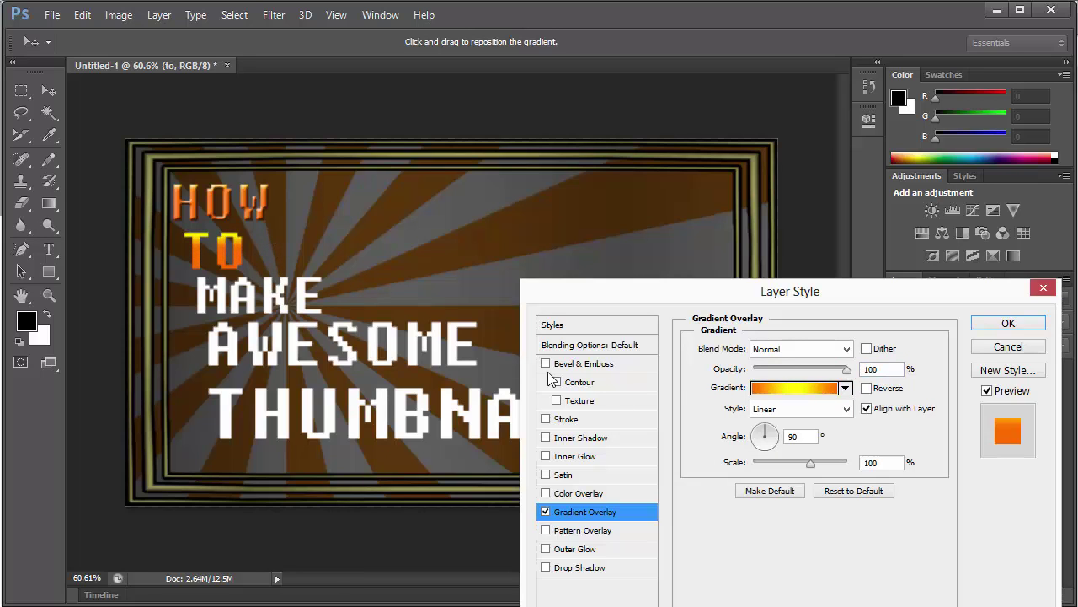
{"action": "left_click", "coordinate": [572, 383]}
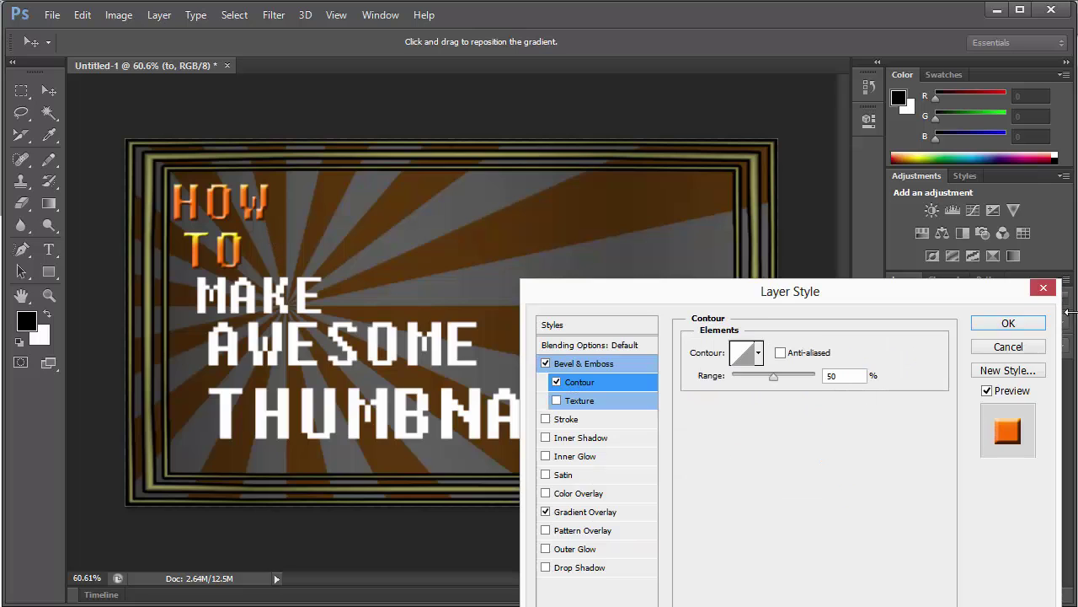
{"action": "left_click", "coordinate": [979, 326]}
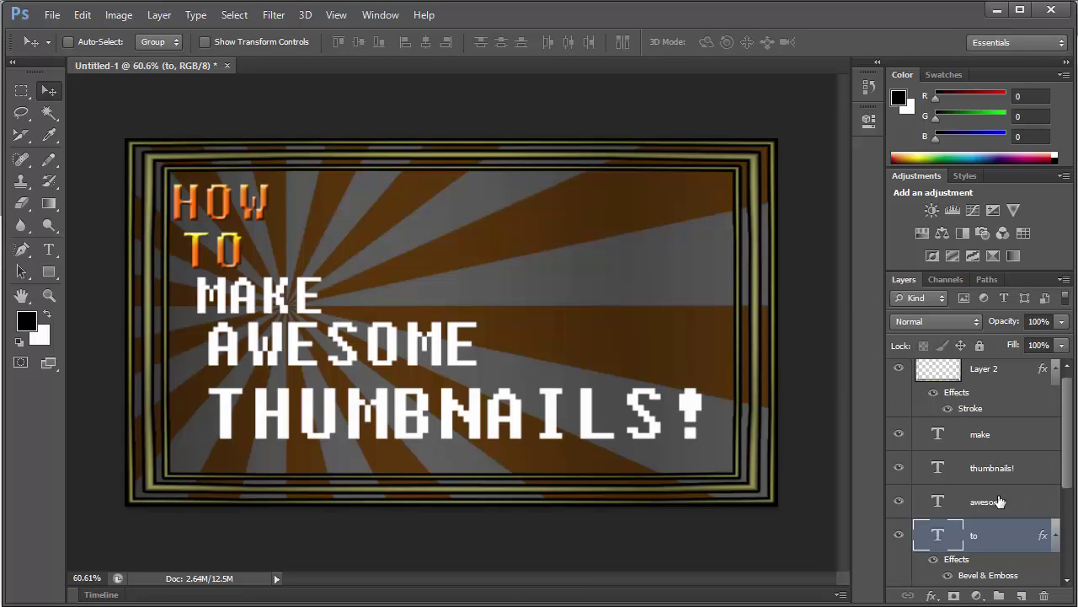
- Give "MAKE" a gradient overlay with the Orange, Yellow, Orange preset and shift the gradient upward
{"action": "left_click", "coordinate": [970, 440]}
{"action": "left_click", "coordinate": [933, 596]}
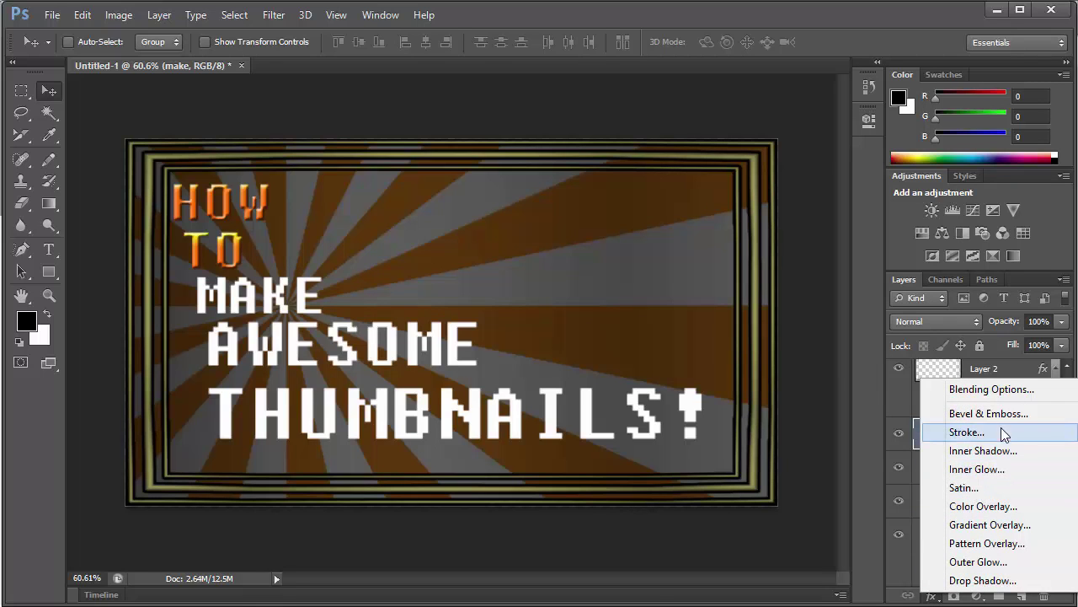
{"action": "left_click", "coordinate": [960, 524]}
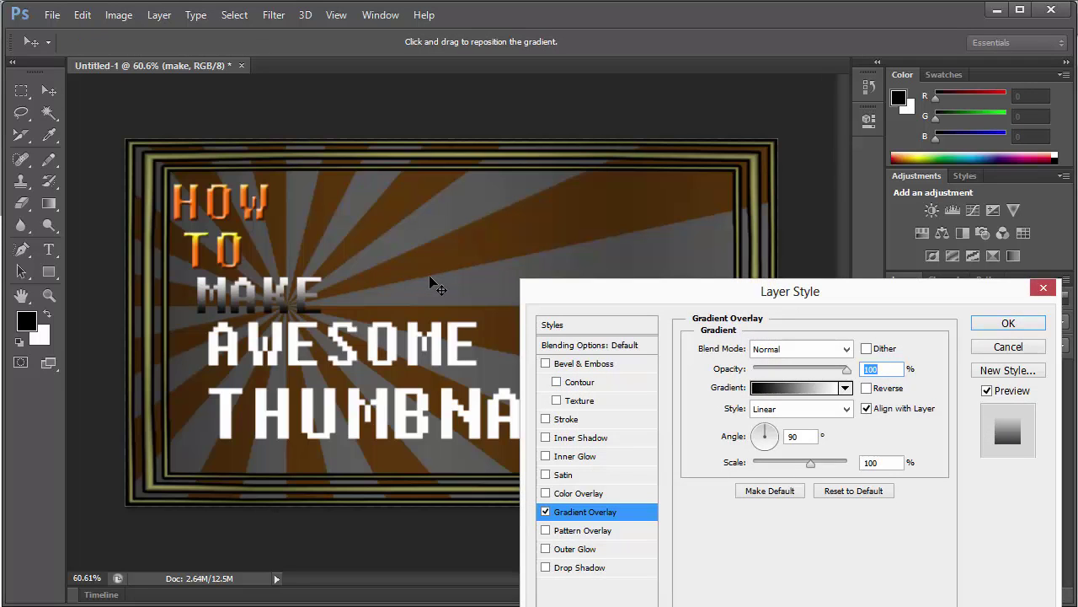
{"action": "left_click", "coordinate": [789, 388]}
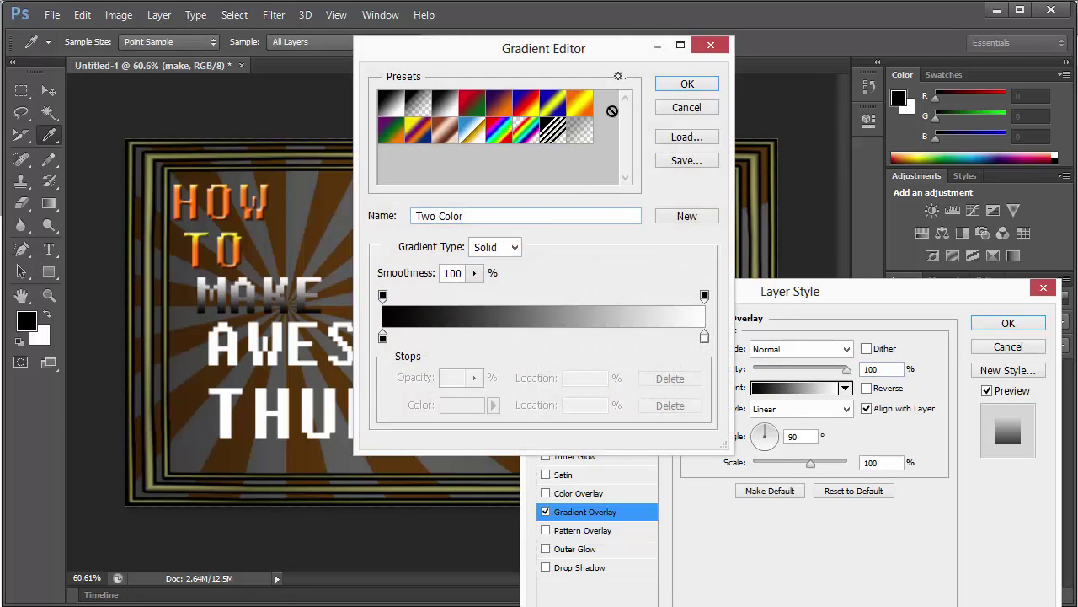
{"action": "left_click", "coordinate": [580, 103]}
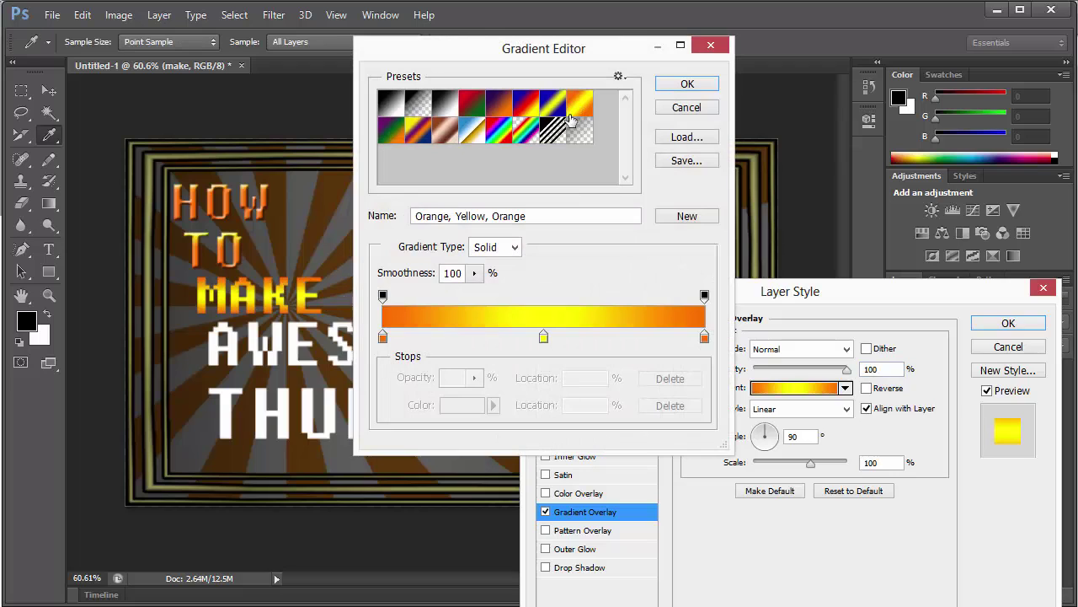
{"action": "left_click", "coordinate": [669, 88]}
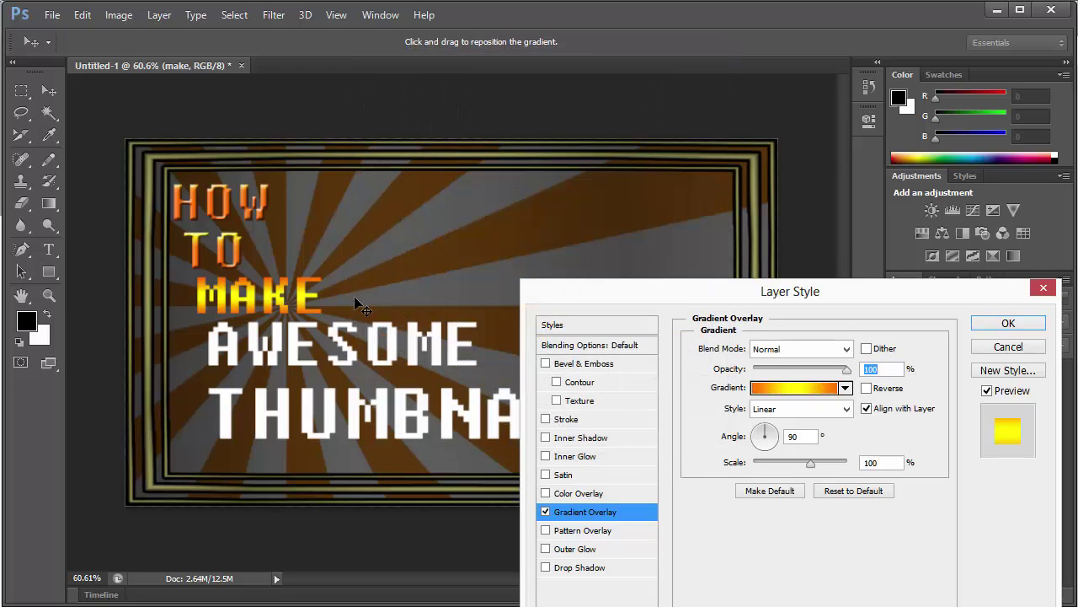
{"action": "left_click_drag", "start_coordinate": [354, 296], "coordinate": [362, 269]}
- Add Bevel & Emboss with Contour to "MAKE" and nudge its gradient slightly before applying the style
{"action": "left_click", "coordinate": [580, 383]}
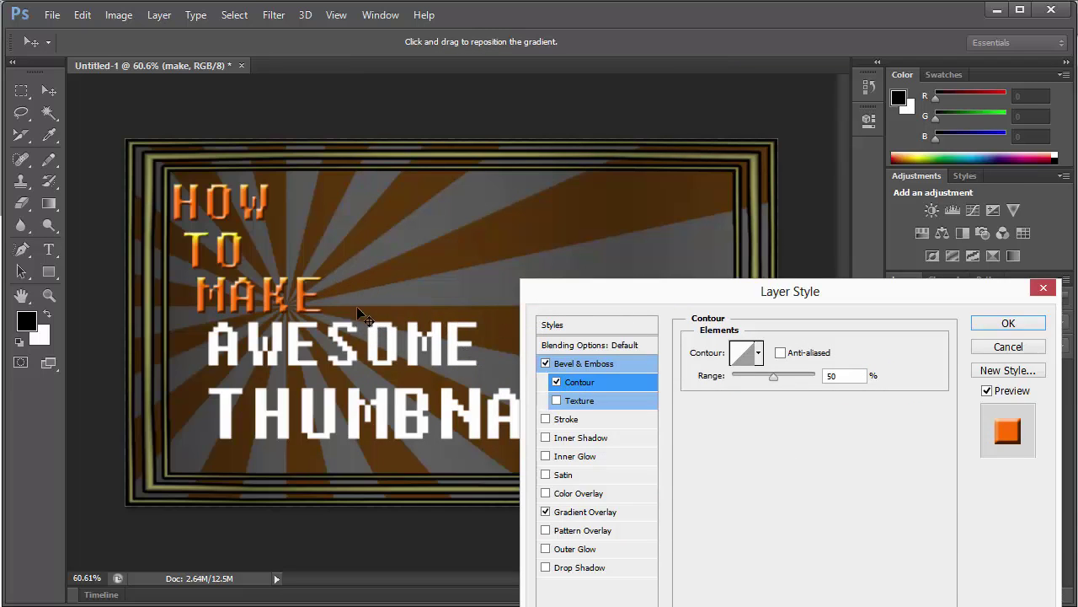
{"action": "left_click", "coordinate": [580, 513]}
{"action": "left_click_drag", "start_coordinate": [319, 278], "coordinate": [322, 277]}
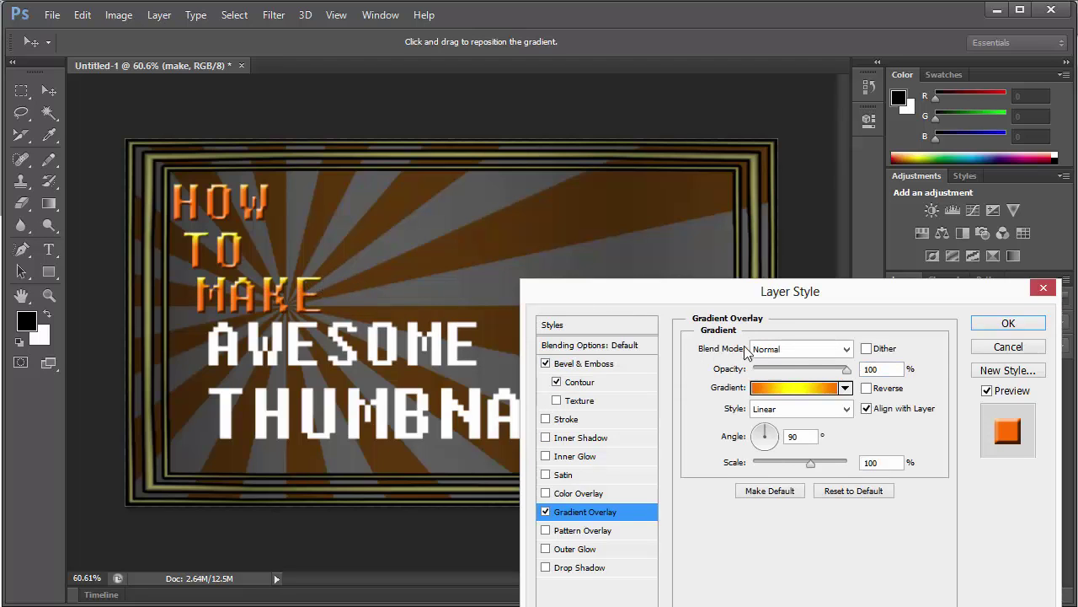
{"action": "left_click", "coordinate": [1009, 326]}
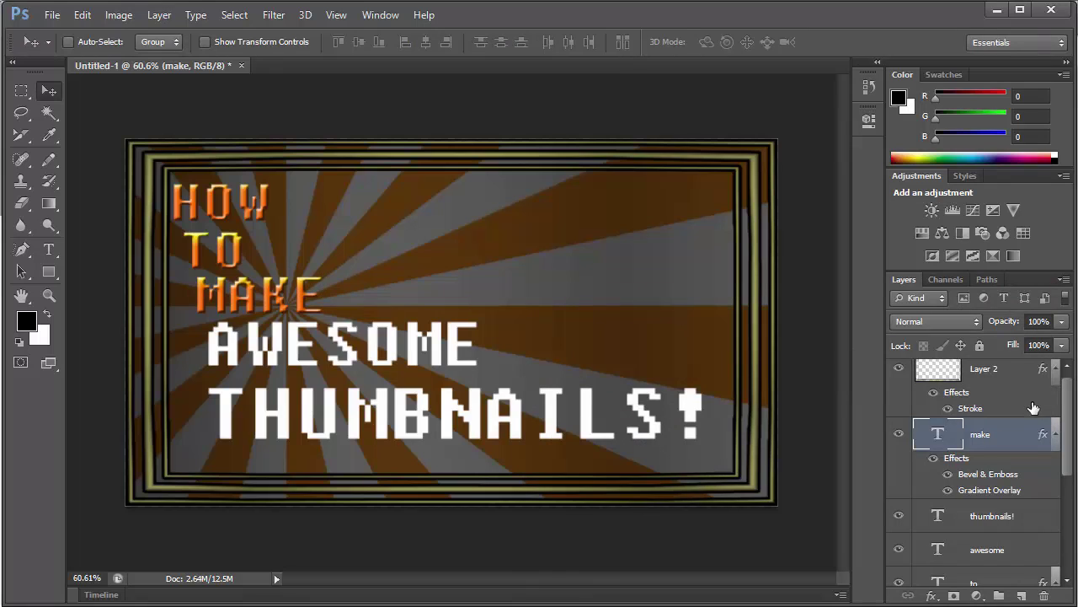
- Give "AWESOME" a black-to-white gradient overlay and shift it downward so only the lower part of the letters fades to grey
{"action": "left_click_drag", "start_coordinate": [1067, 453], "coordinate": [1073, 561]}
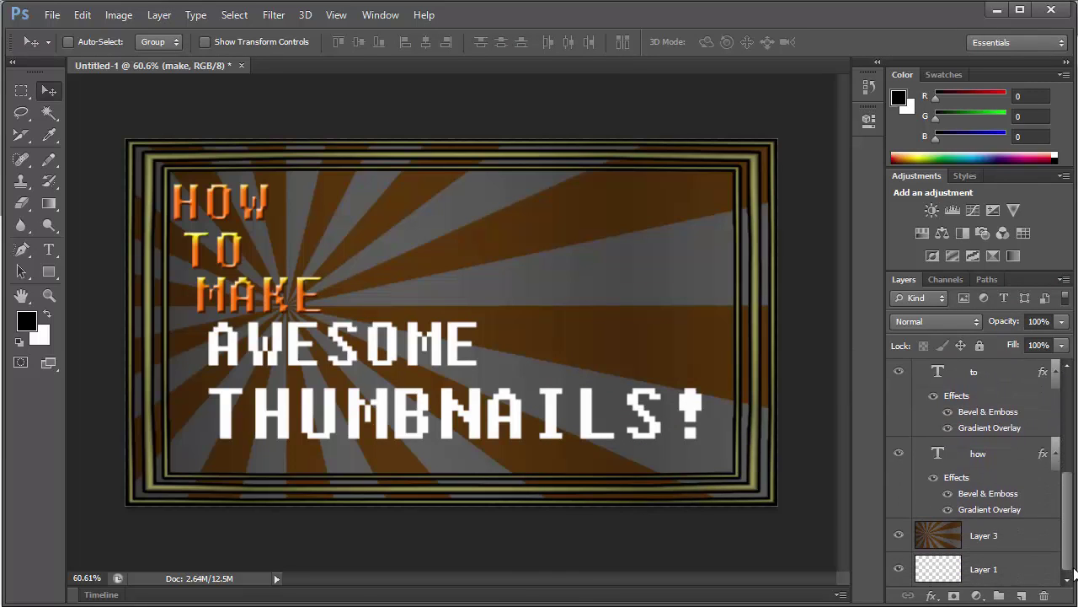
{"action": "scroll", "coordinate": [1067, 506], "scroll_direction": "up", "scroll_amount": 3}
{"action": "left_click", "coordinate": [1011, 479]}
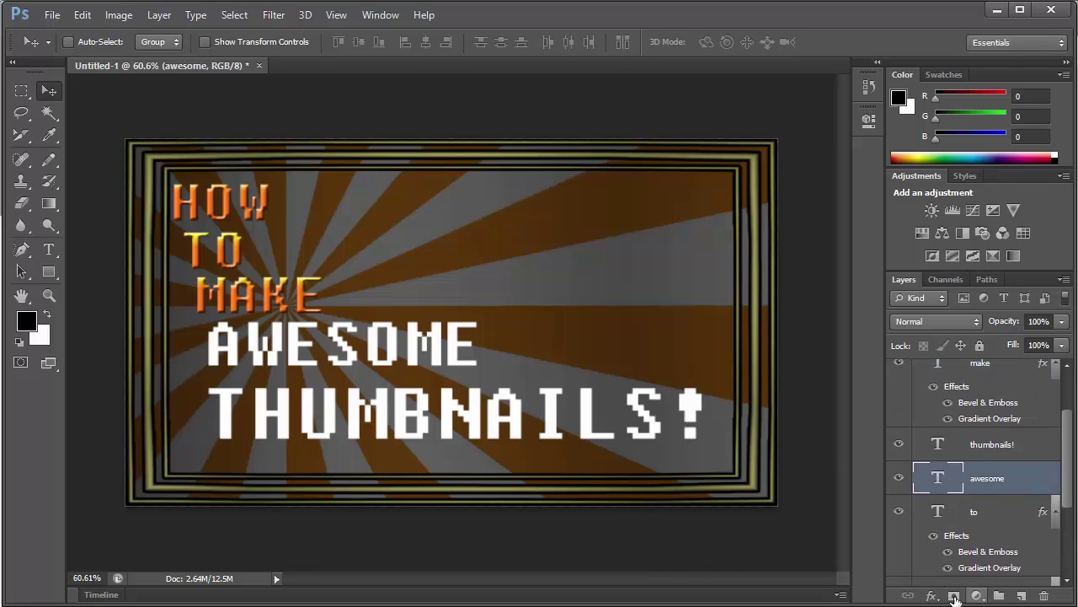
{"action": "left_click", "coordinate": [931, 596]}
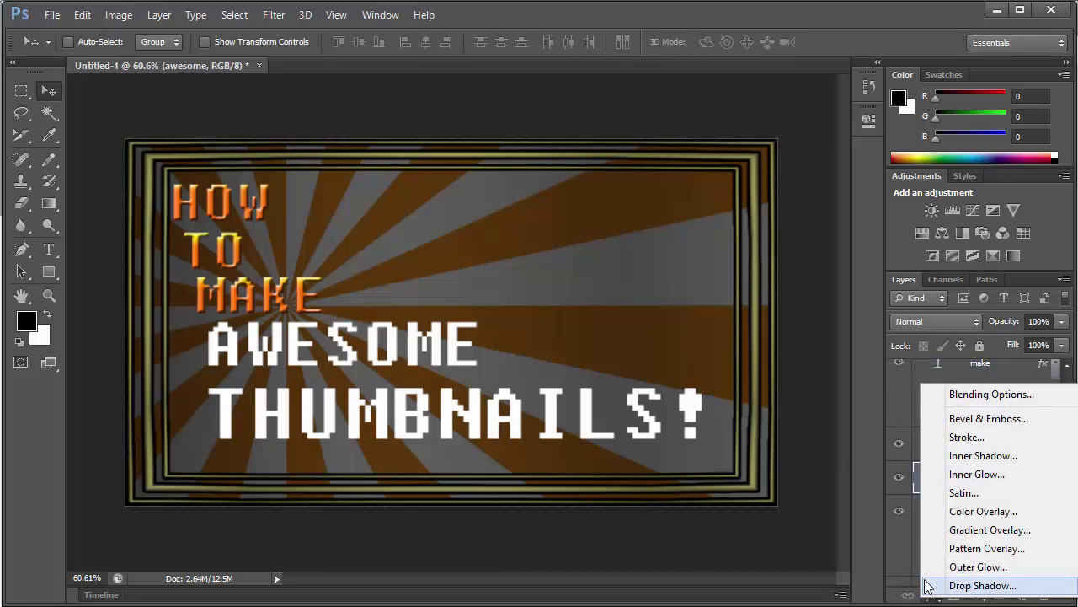
{"action": "left_click", "coordinate": [991, 529]}
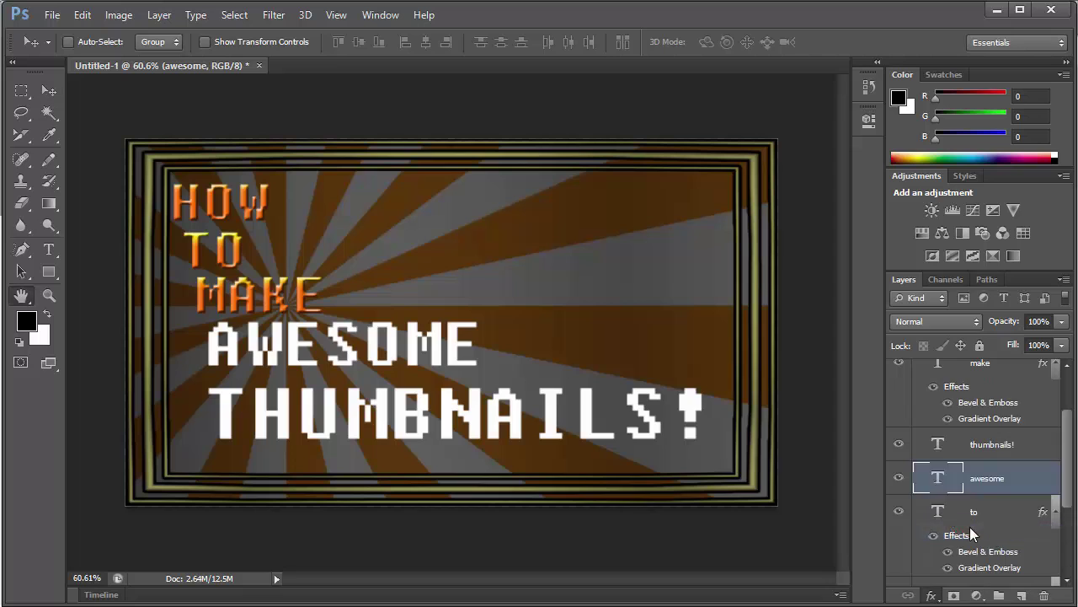
{"action": "left_click_drag", "start_coordinate": [475, 359], "coordinate": [477, 378]}
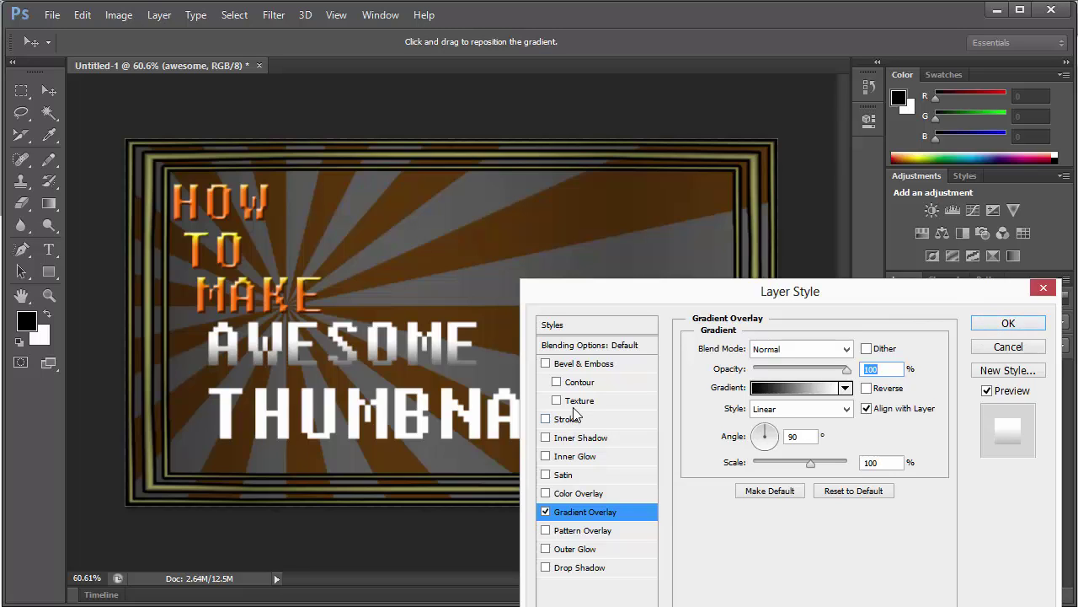
- Try an inner glow on "AWESOME" using the Orange, Yellow, Orange gradient at 0 px size, and switch it off again
{"action": "left_click", "coordinate": [565, 460]}
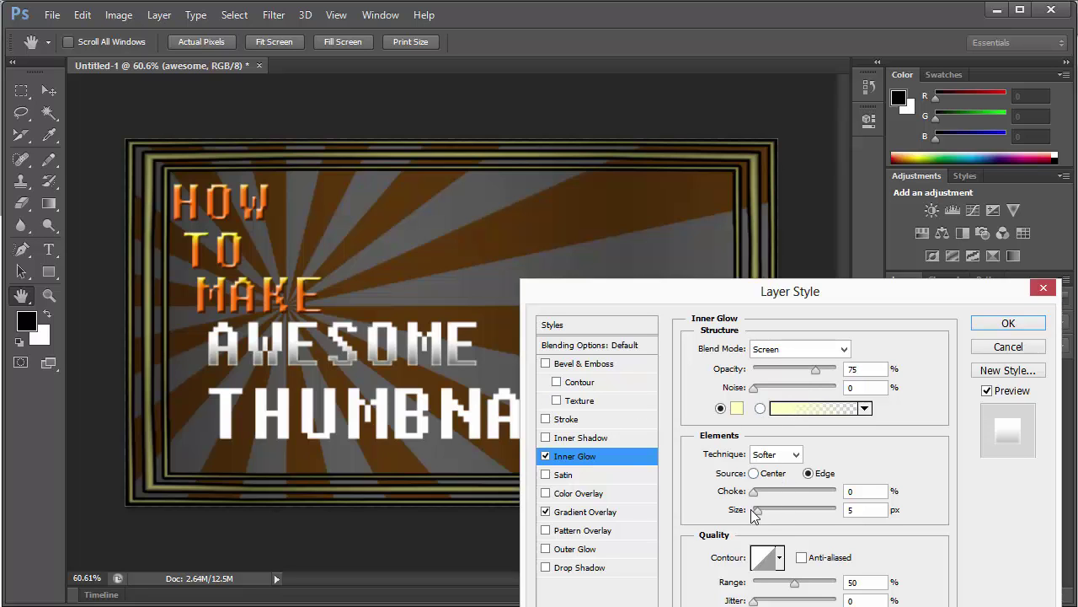
{"action": "mouse_move", "coordinate": [754, 515]}
{"action": "left_mouse_down"}
{"action": "mouse_move", "coordinate": [869, 517]}
{"action": "mouse_move", "coordinate": [743, 519]}
{"action": "left_mouse_up"}
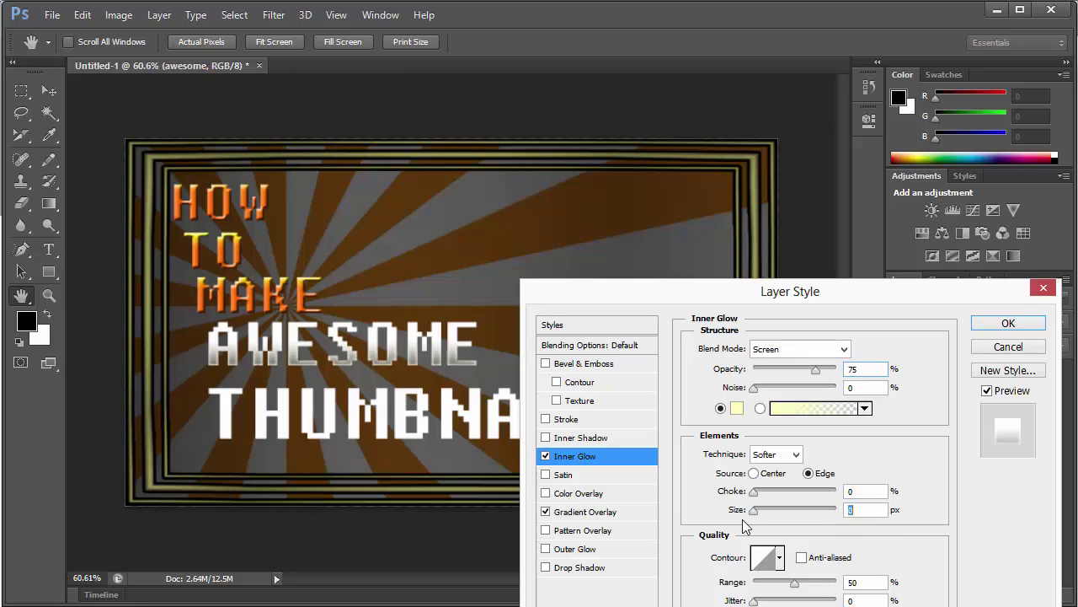
{"action": "left_click", "coordinate": [760, 409]}
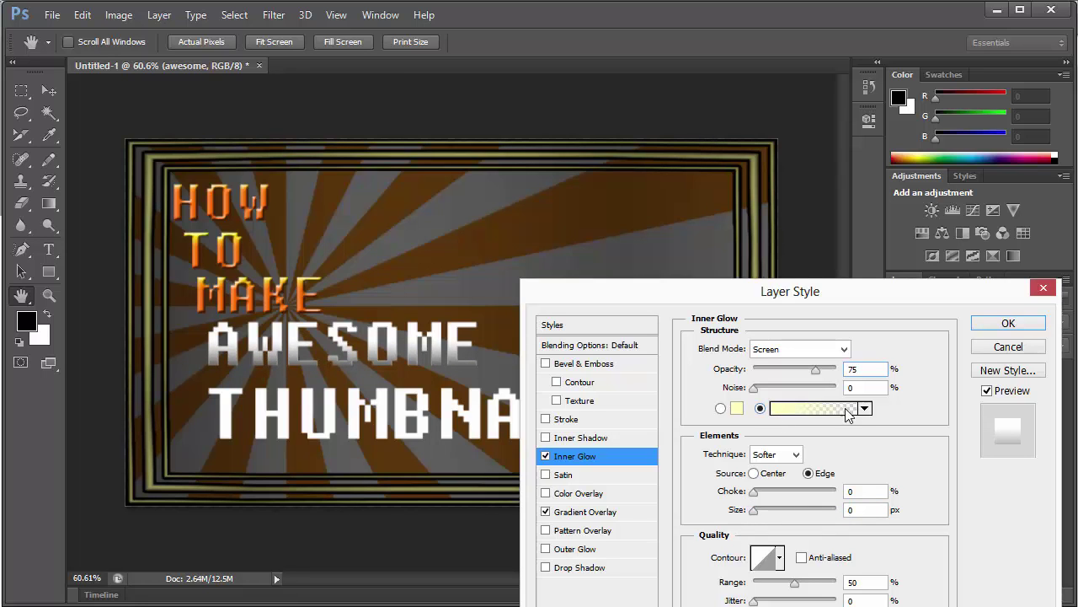
{"action": "left_click", "coordinate": [758, 512]}
{"action": "left_click", "coordinate": [865, 409]}
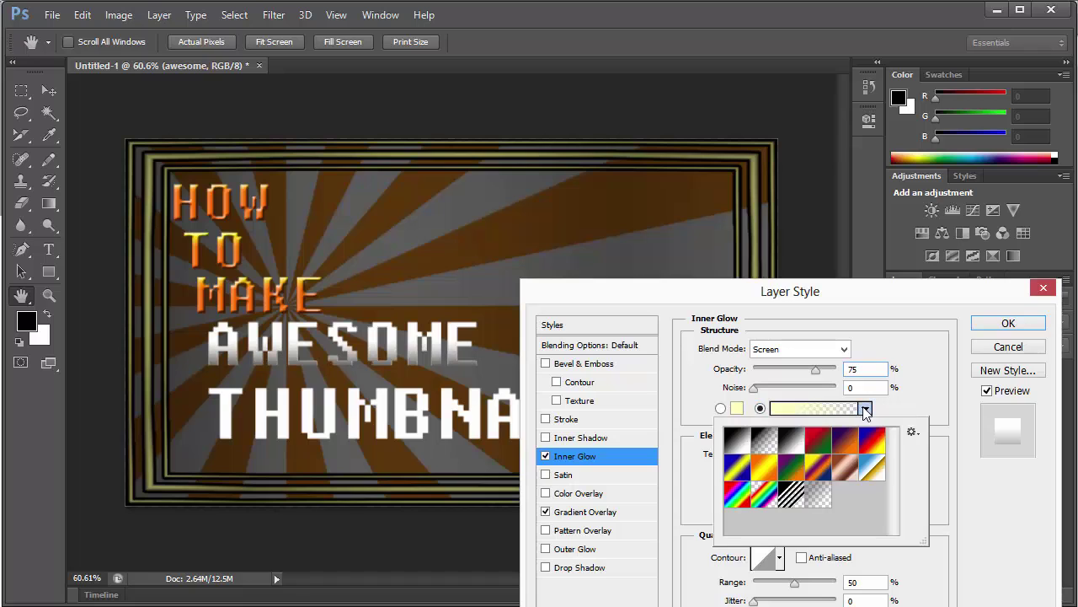
{"action": "left_click", "coordinate": [773, 471]}
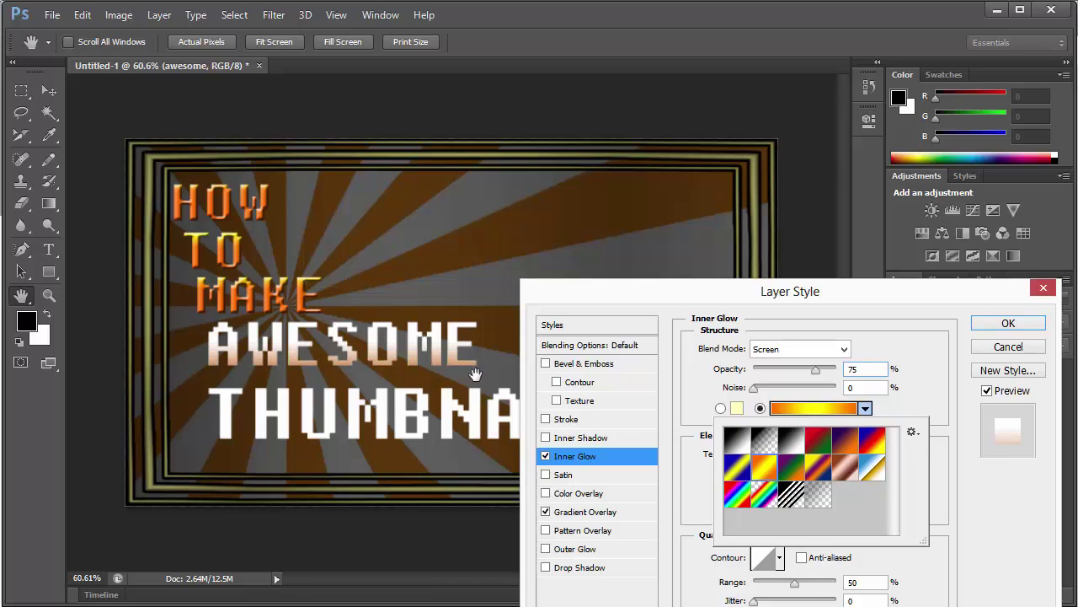
{"action": "left_click", "coordinate": [547, 457]}
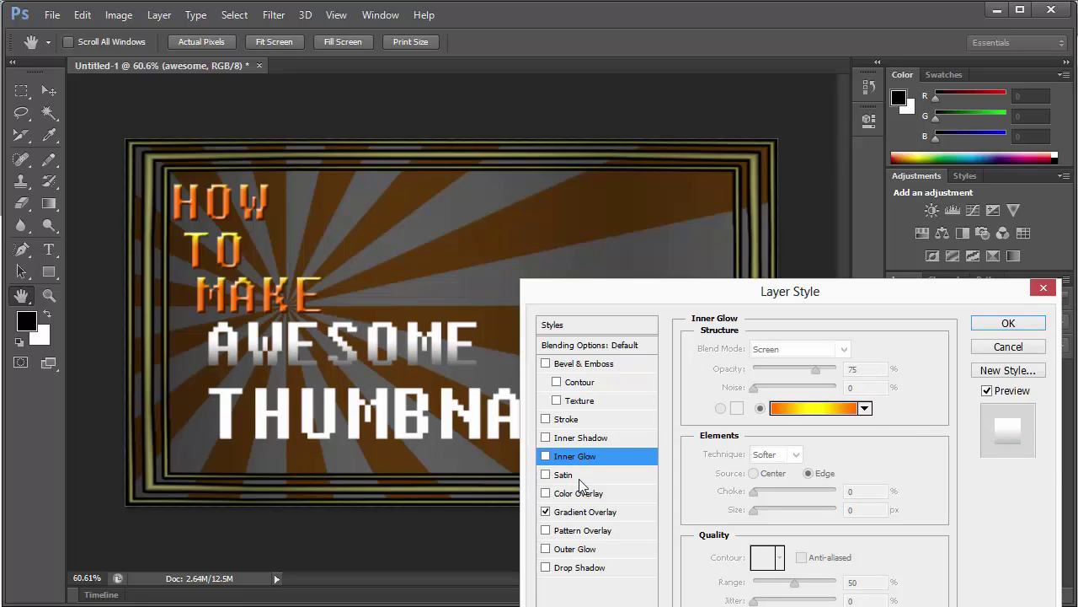
- Give "AWESOME" an outer glow with the Orange, Yellow, Orange gradient at 128 px size and apply the style
{"action": "left_click", "coordinate": [598, 549]}
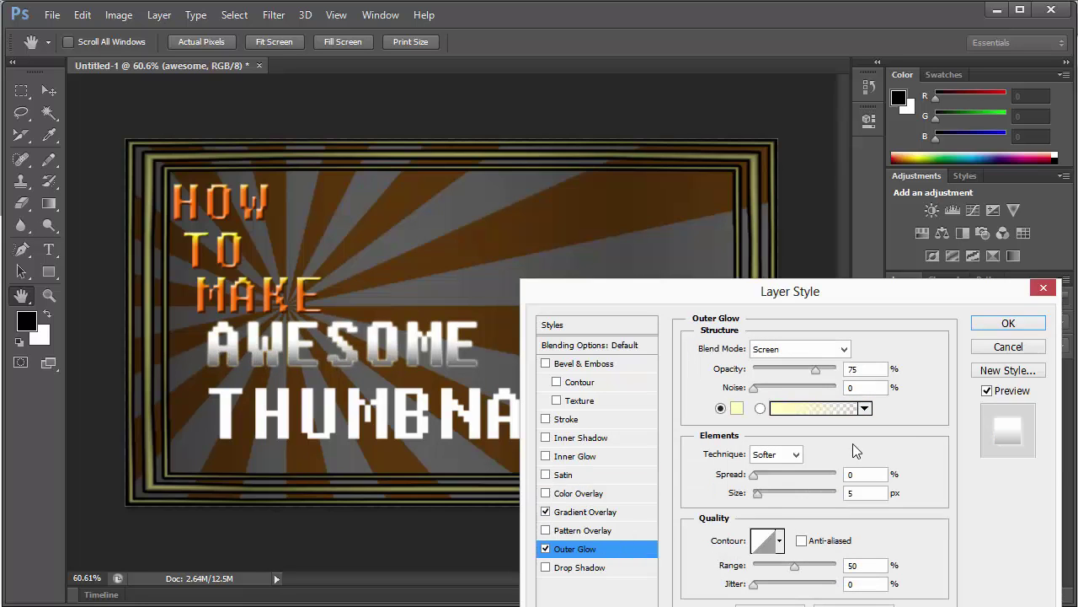
{"action": "left_click", "coordinate": [773, 410]}
{"action": "left_click", "coordinate": [575, 98]}
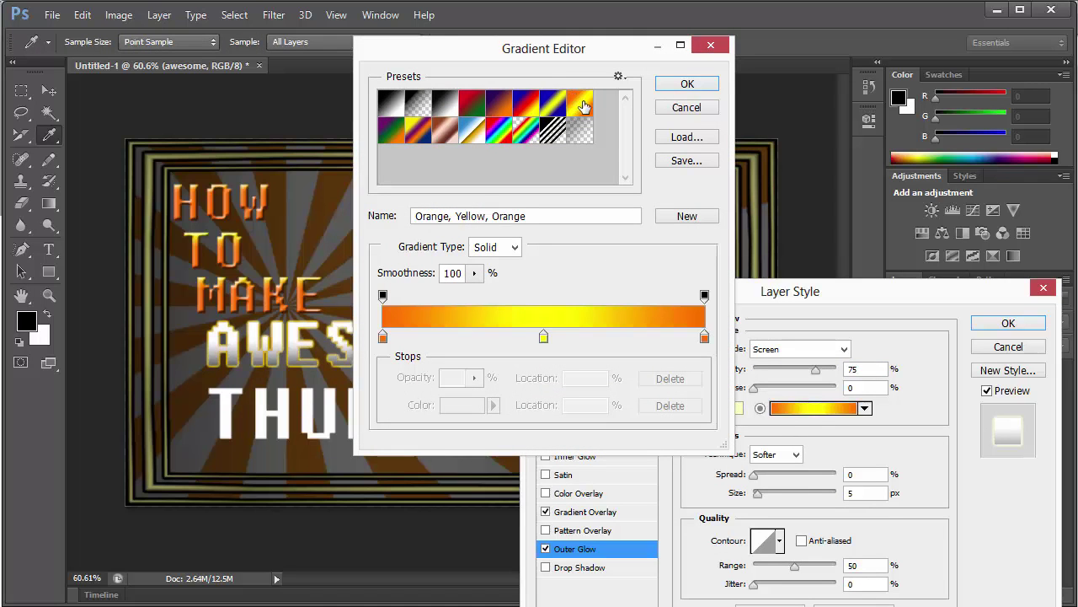
{"action": "left_click", "coordinate": [690, 84]}
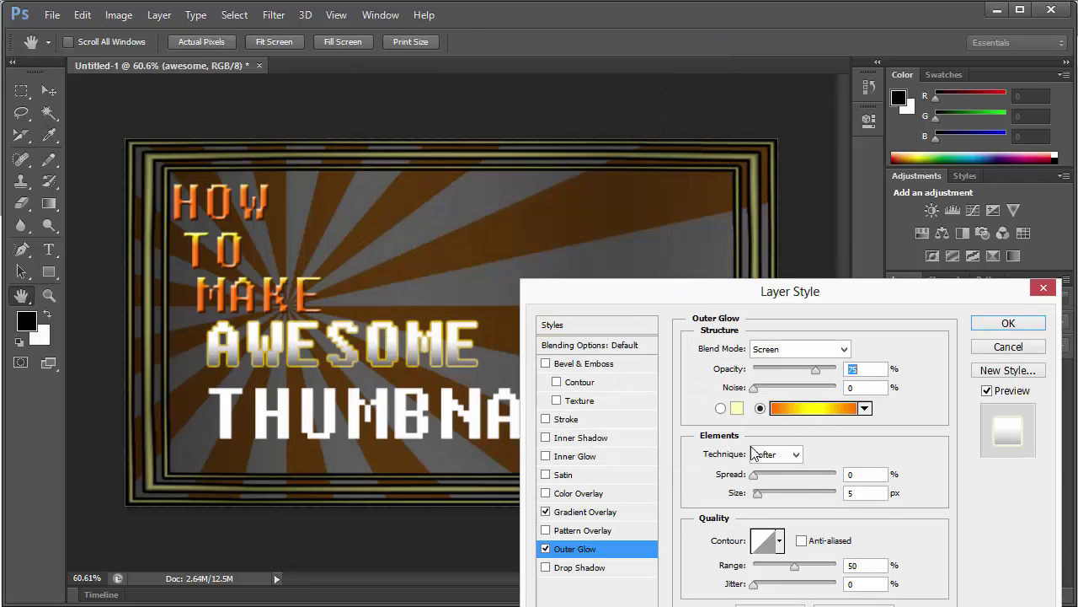
{"action": "left_click_drag", "start_coordinate": [758, 492], "coordinate": [798, 490]}
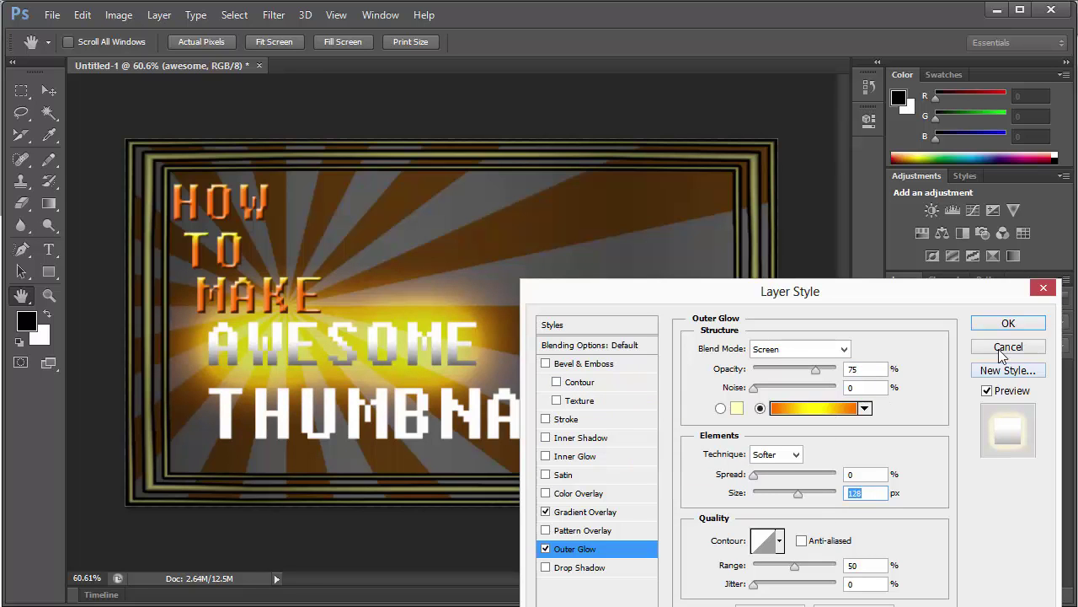
{"action": "left_click", "coordinate": [1011, 322]}
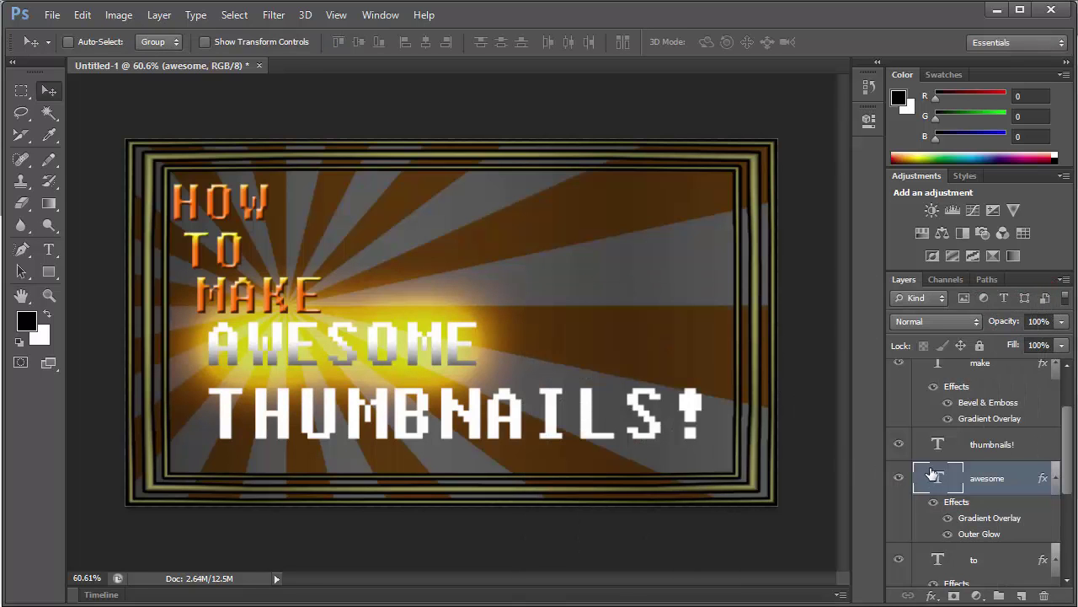
- Add an outer glow to the "THUMBNAILS!" text using the Orange, Yellow, Orange gradient preset
{"action": "left_click", "coordinate": [969, 441]}
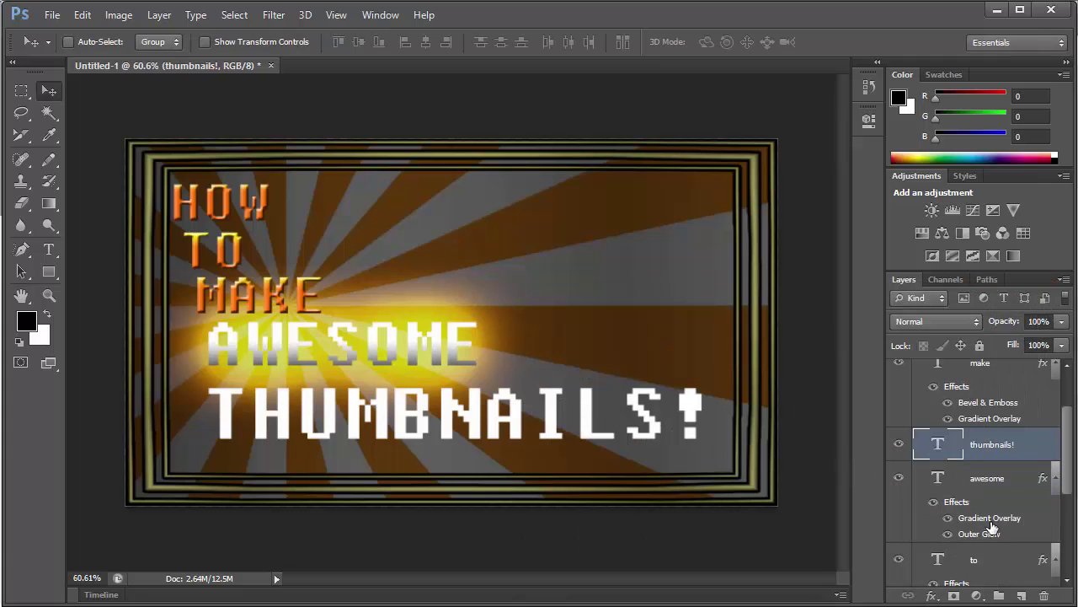
{"action": "left_click", "coordinate": [932, 596]}
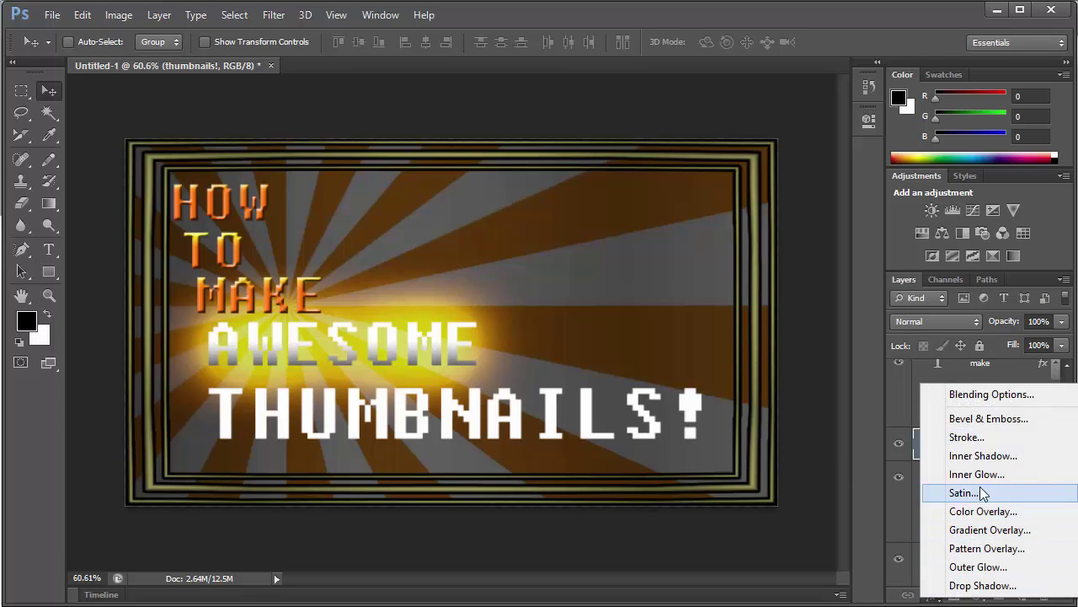
{"action": "left_click", "coordinate": [978, 566]}
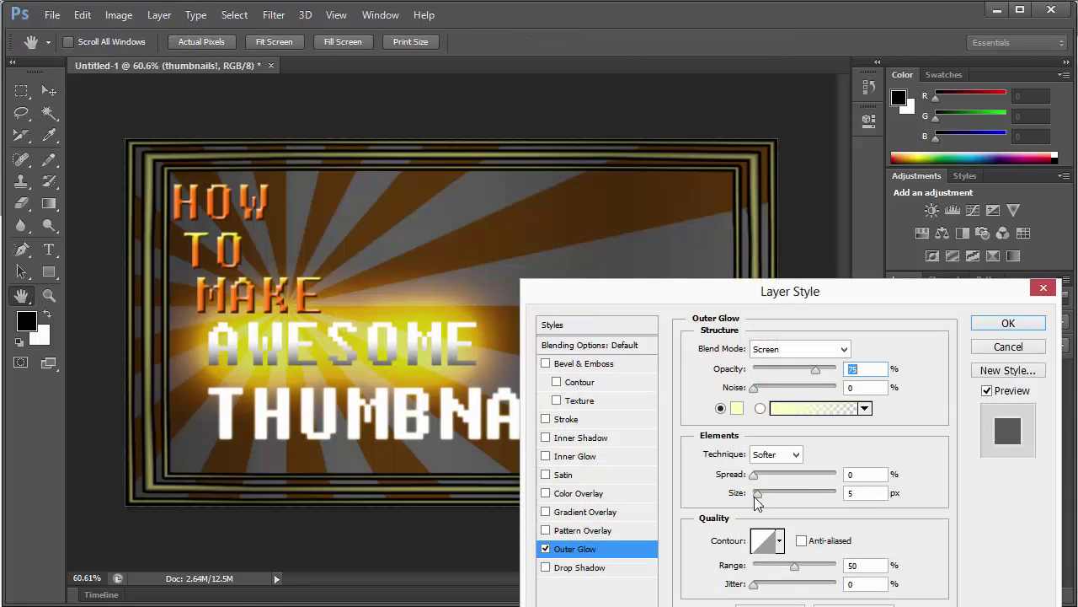
{"action": "left_click", "coordinate": [761, 409]}
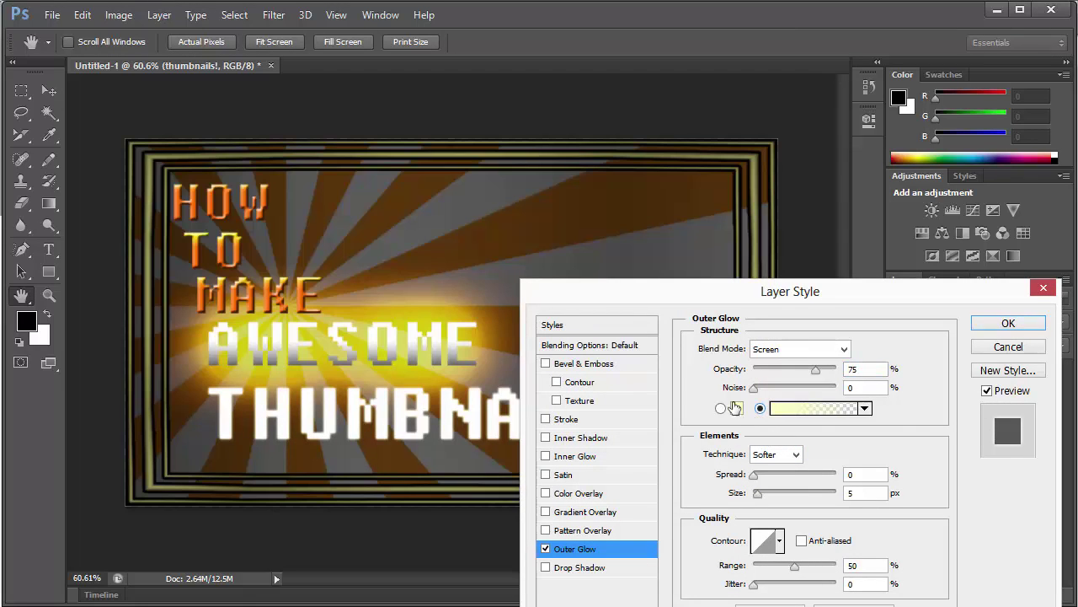
{"action": "left_click", "coordinate": [798, 409]}
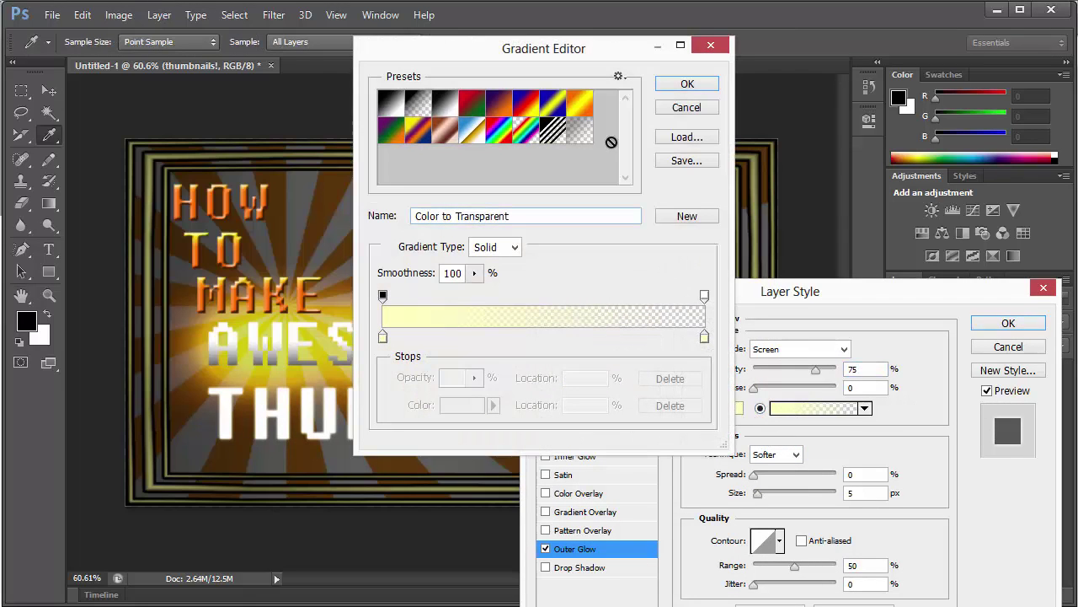
{"action": "left_click", "coordinate": [576, 102]}
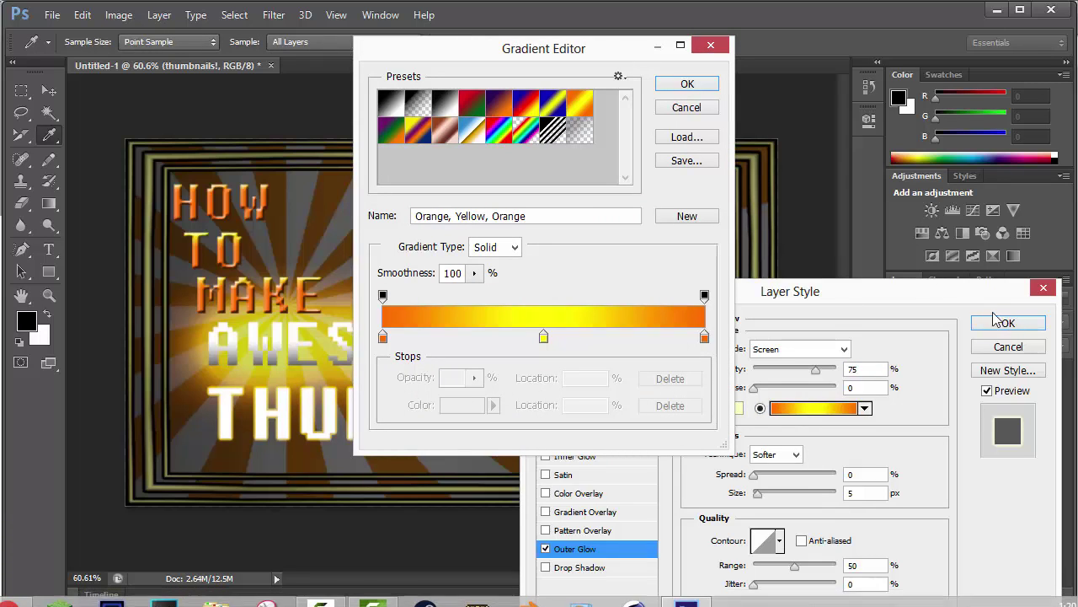
{"action": "left_click", "coordinate": [708, 88]}
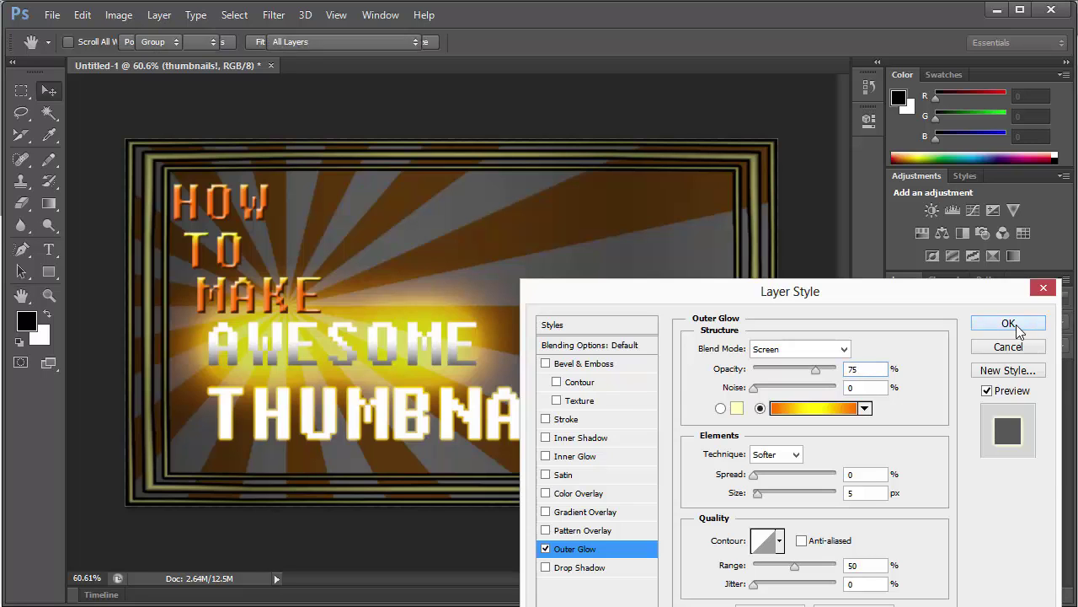
{"action": "left_click", "coordinate": [1016, 329]}
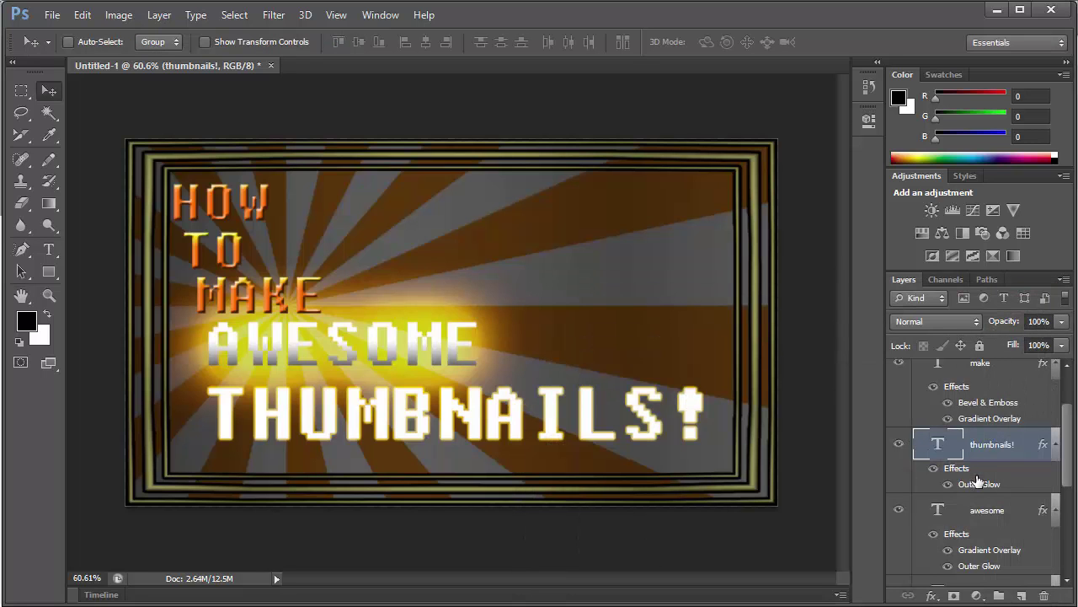
- Enlarge the outer glow on "THUMBNAILS!" to 250 px and add a thin black outside stroke to the letters
{"action": "left_click", "coordinate": [930, 596]}
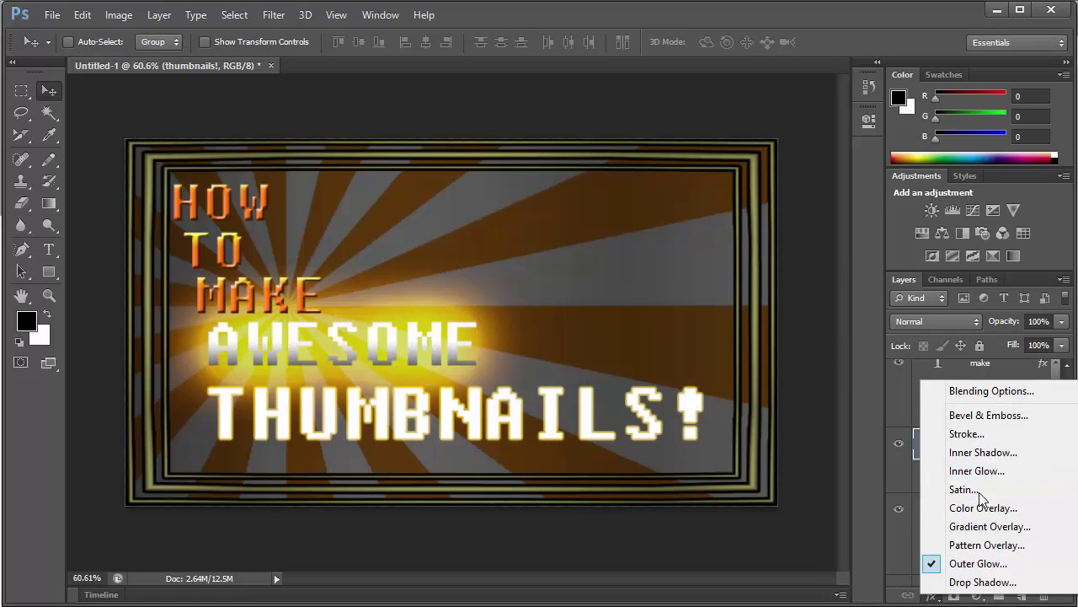
{"action": "left_click", "coordinate": [977, 563]}
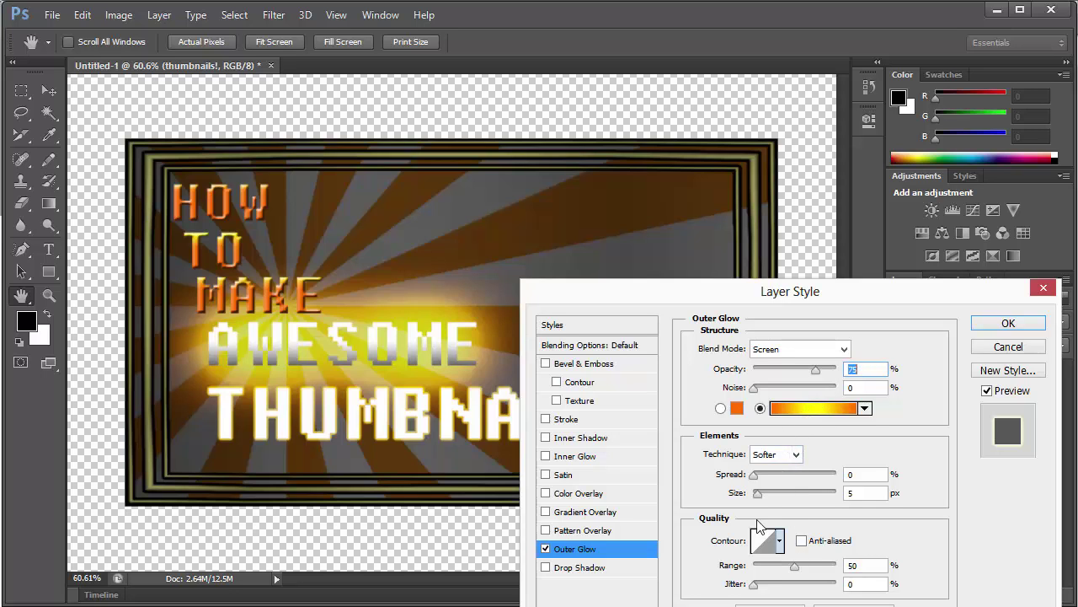
{"action": "left_click_drag", "start_coordinate": [757, 493], "coordinate": [838, 494]}
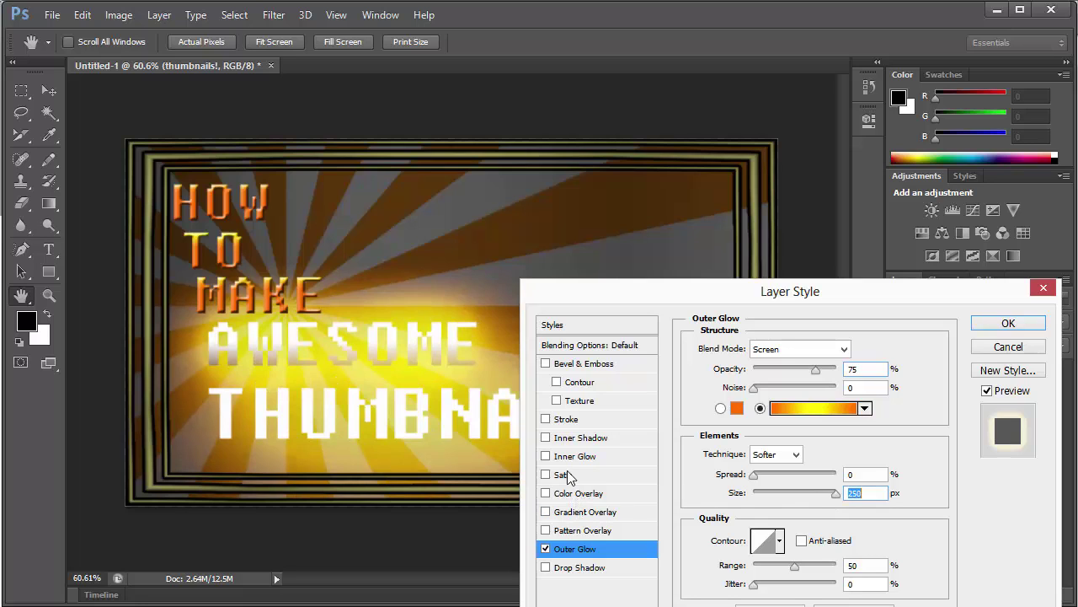
{"action": "left_click", "coordinate": [564, 420]}
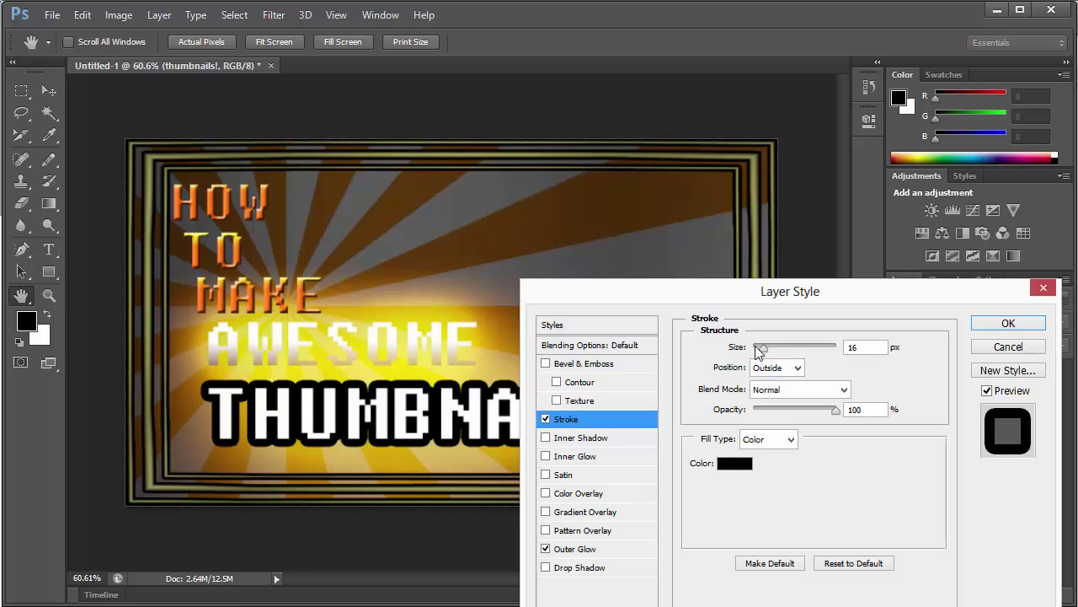
{"action": "left_click_drag", "start_coordinate": [764, 348], "coordinate": [758, 349]}
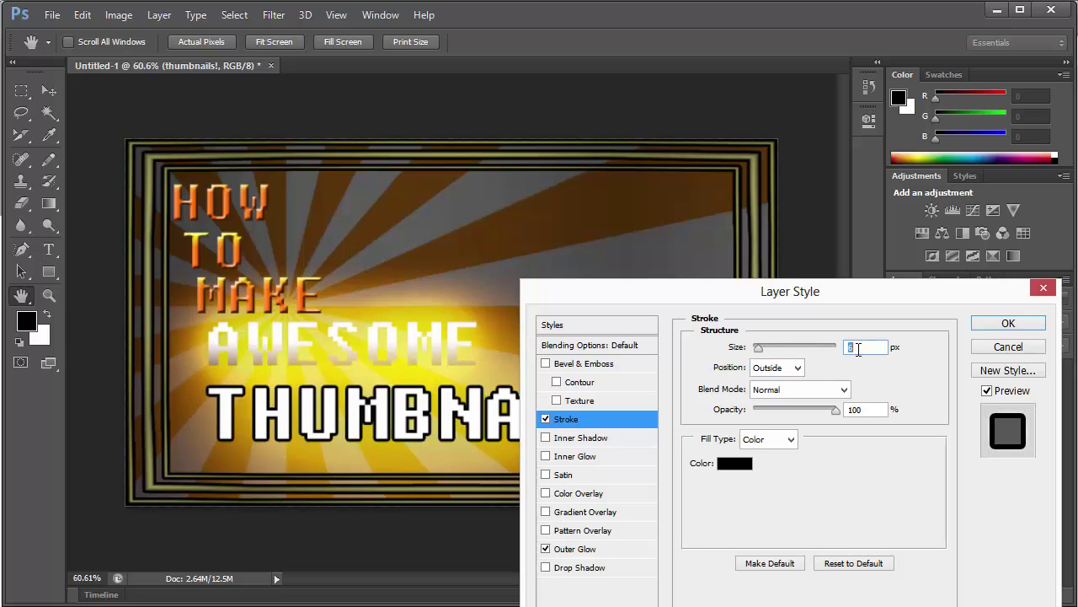
{"action": "left_click", "coordinate": [1003, 323]}
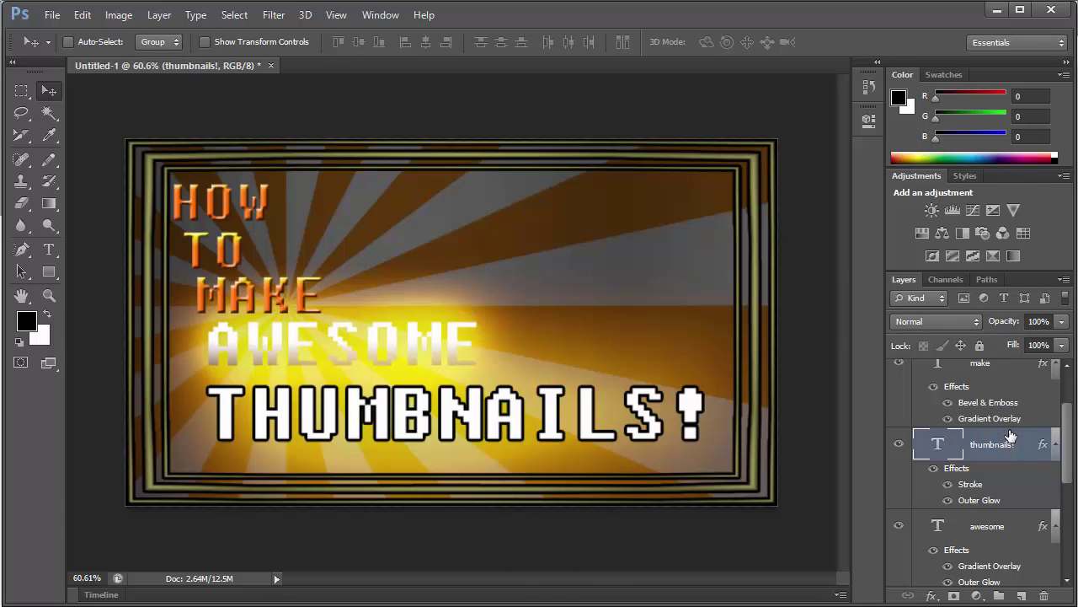
- Add a 4 px black outside stroke to the "AWESOME" text
{"action": "left_click", "coordinate": [999, 541]}
{"action": "left_click", "coordinate": [931, 596]}
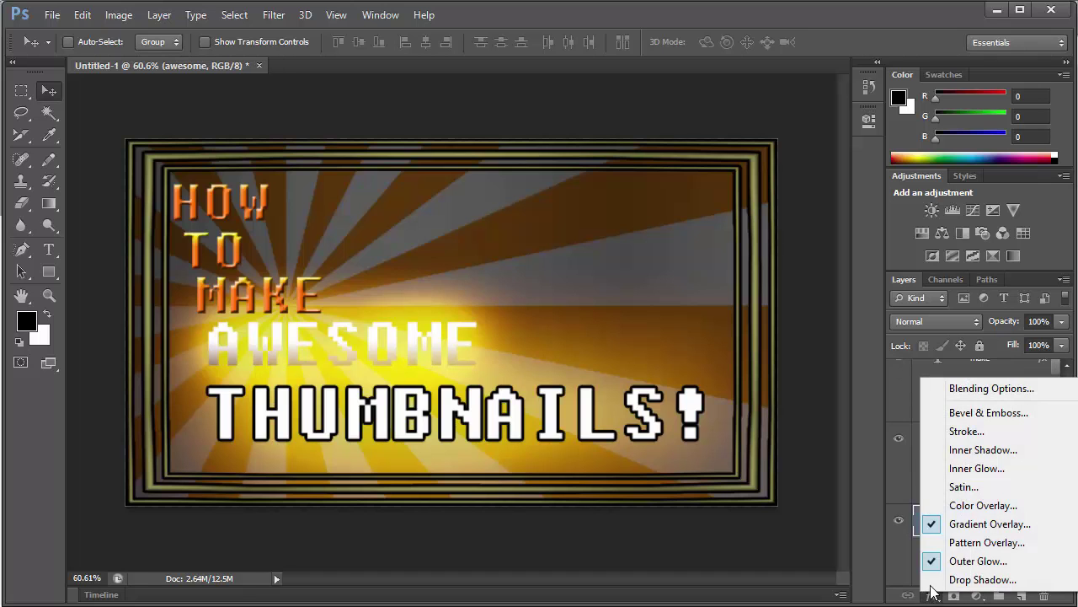
{"action": "left_click", "coordinate": [959, 439]}
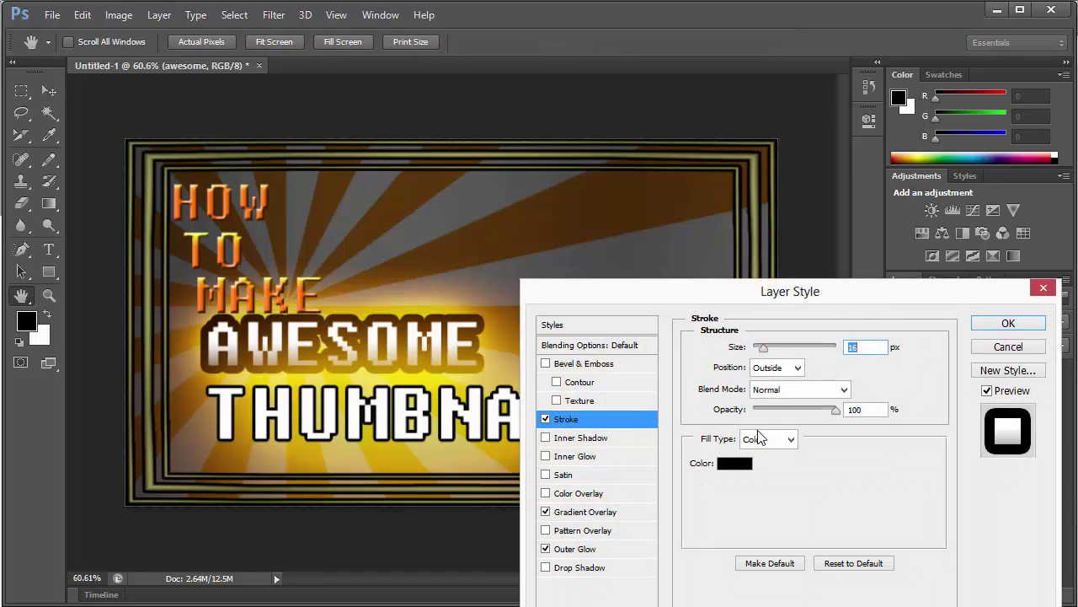
{"action": "left_click_drag", "start_coordinate": [765, 353], "coordinate": [757, 353]}
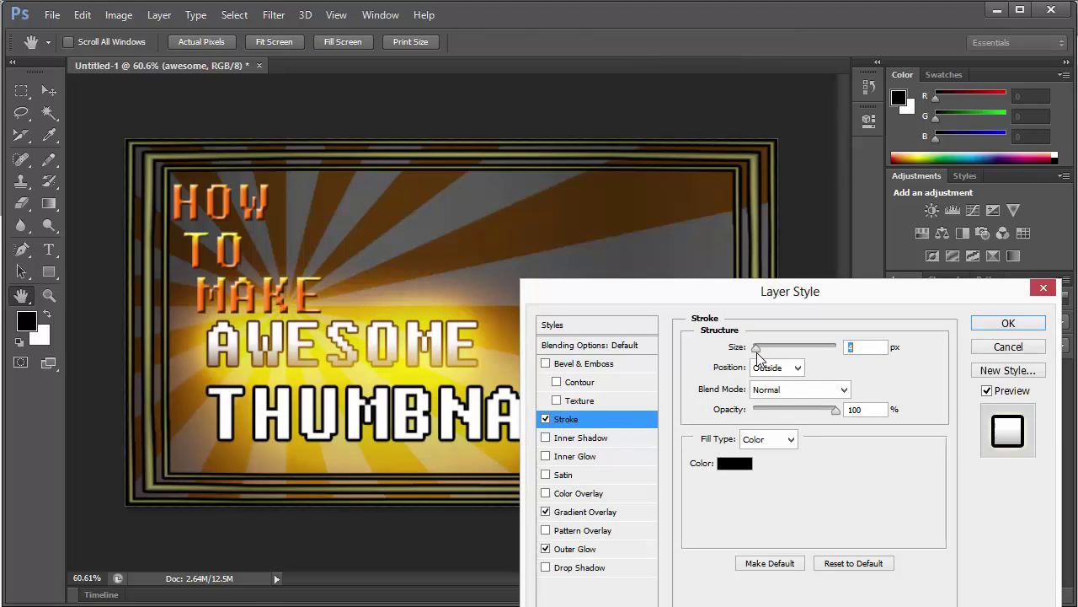
{"action": "left_click", "coordinate": [988, 327]}
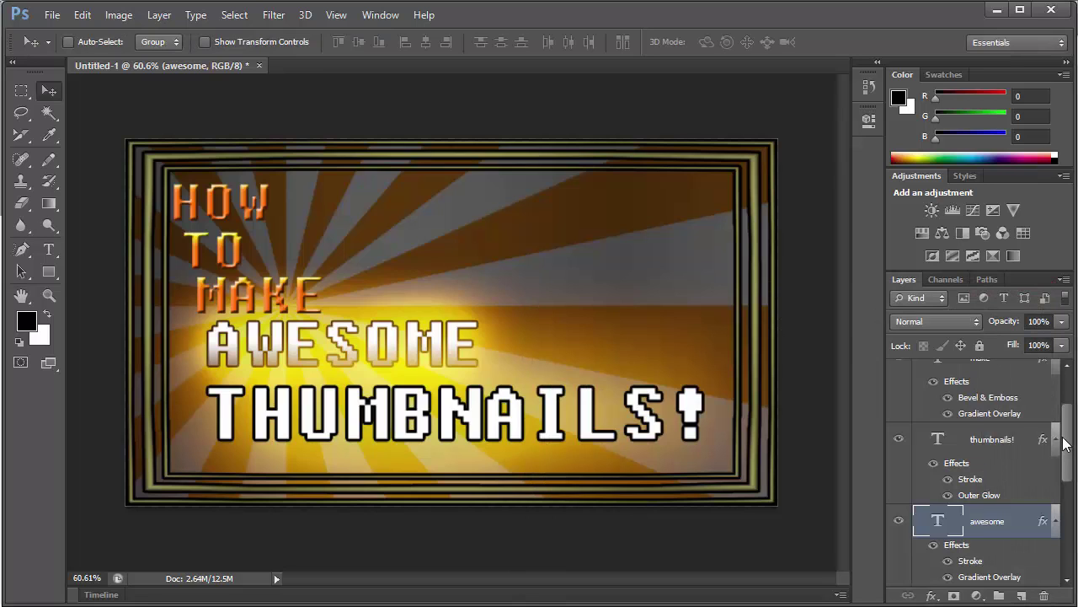
- Place the thumbnails! layer directly below the awesome layer and shift the "THUMBNAILS!" text slightly right and down
{"action": "left_click_drag", "start_coordinate": [1068, 444], "coordinate": [1070, 439]}
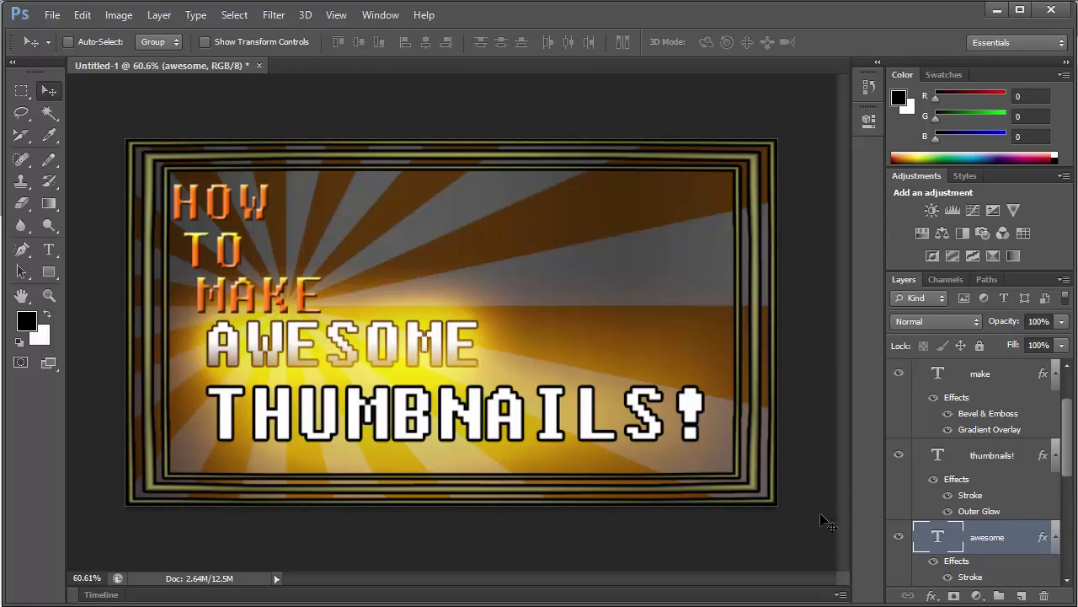
{"action": "left_click", "coordinate": [989, 468]}
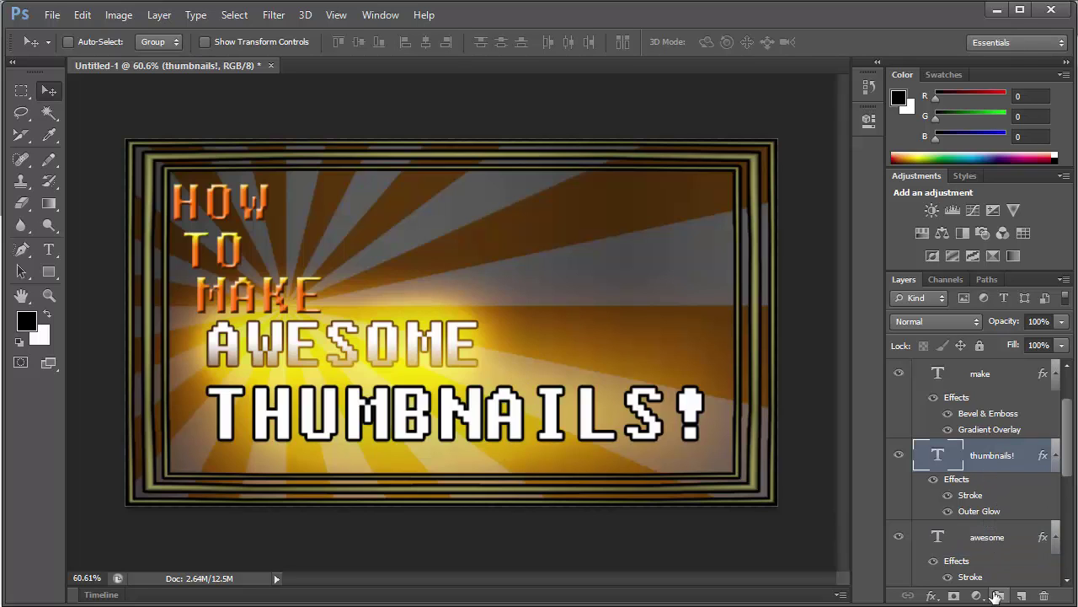
{"action": "left_click_drag", "start_coordinate": [984, 461], "coordinate": [995, 496]}
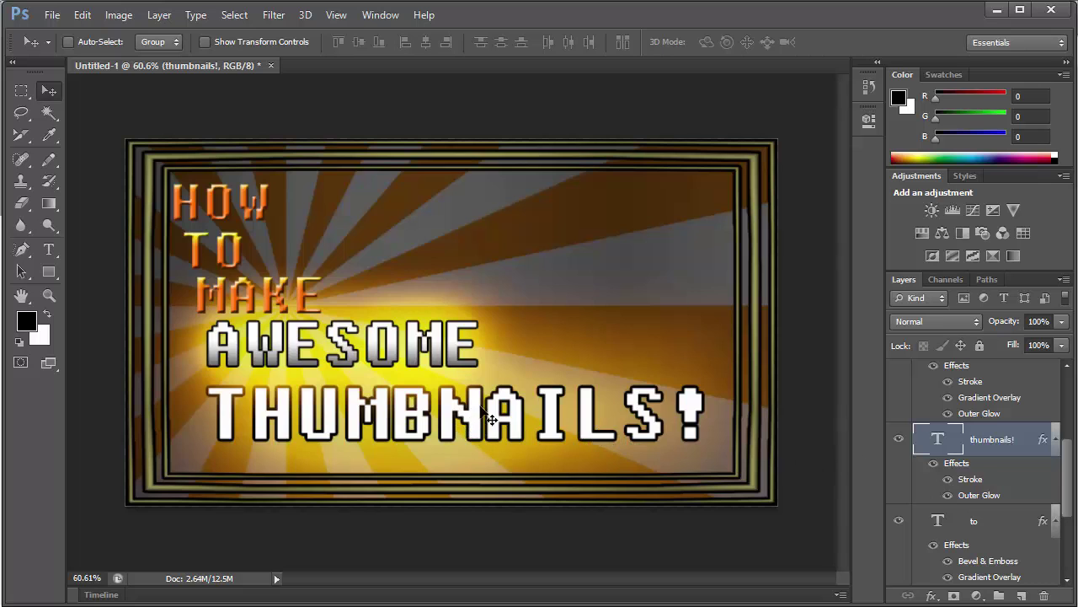
{"action": "left_click_drag", "start_coordinate": [482, 409], "coordinate": [500, 424]}
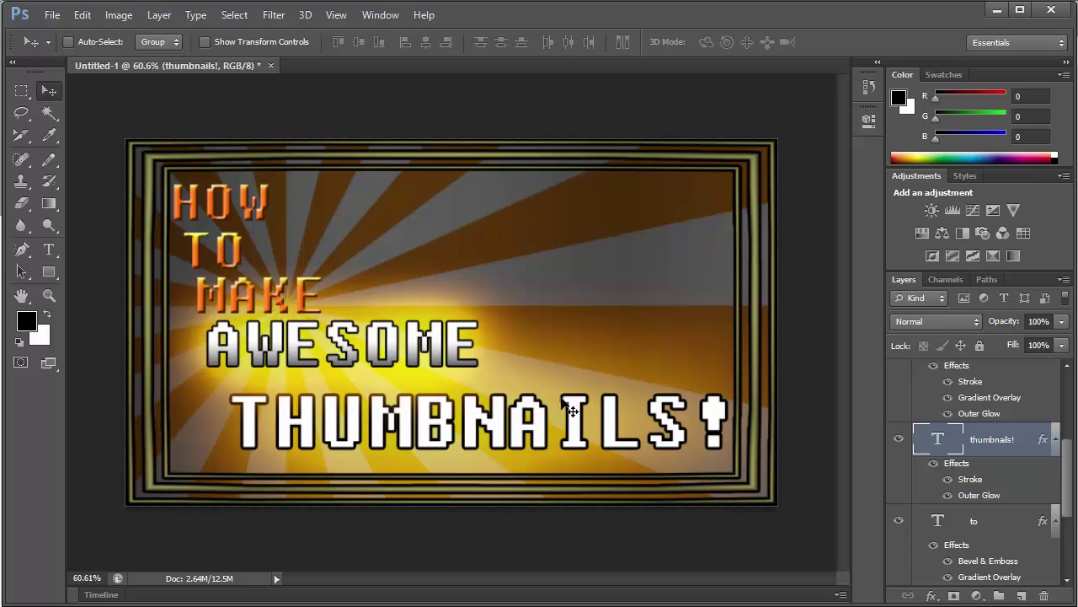
- Add a 5 px black outside stroke to the "HOW" text
{"action": "left_click_drag", "start_coordinate": [1064, 489], "coordinate": [1044, 396]}
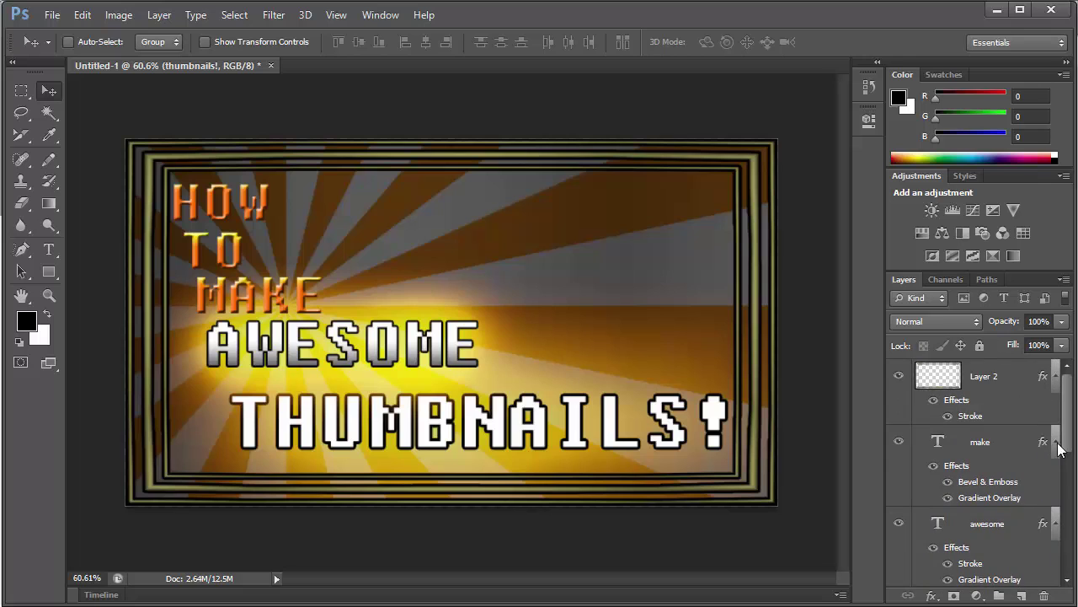
{"action": "left_click_drag", "start_coordinate": [1059, 450], "coordinate": [1074, 554]}
{"action": "left_click", "coordinate": [945, 449]}
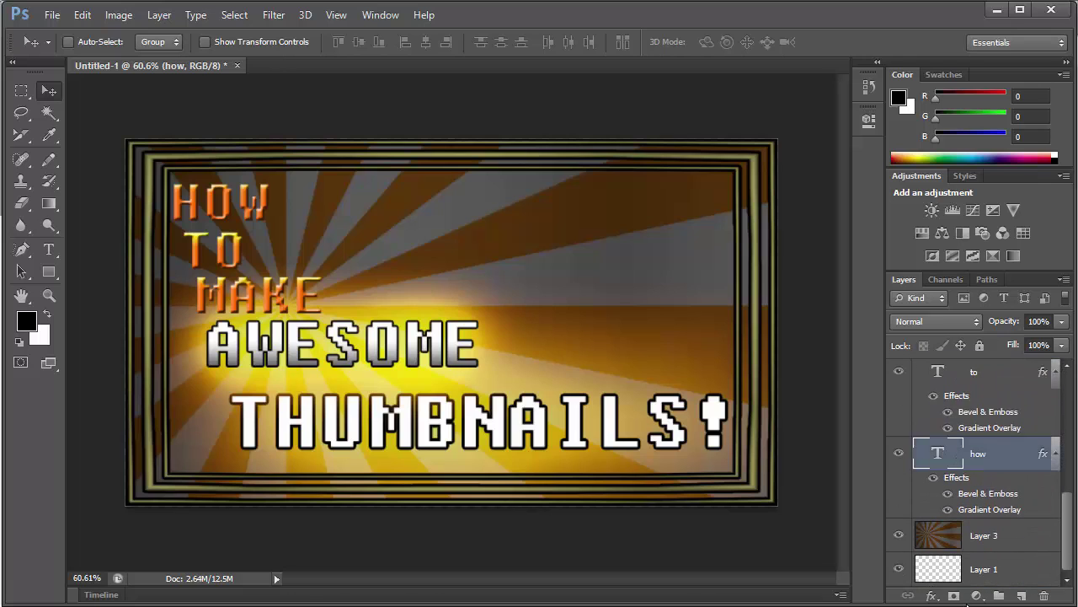
{"action": "left_click", "coordinate": [940, 595]}
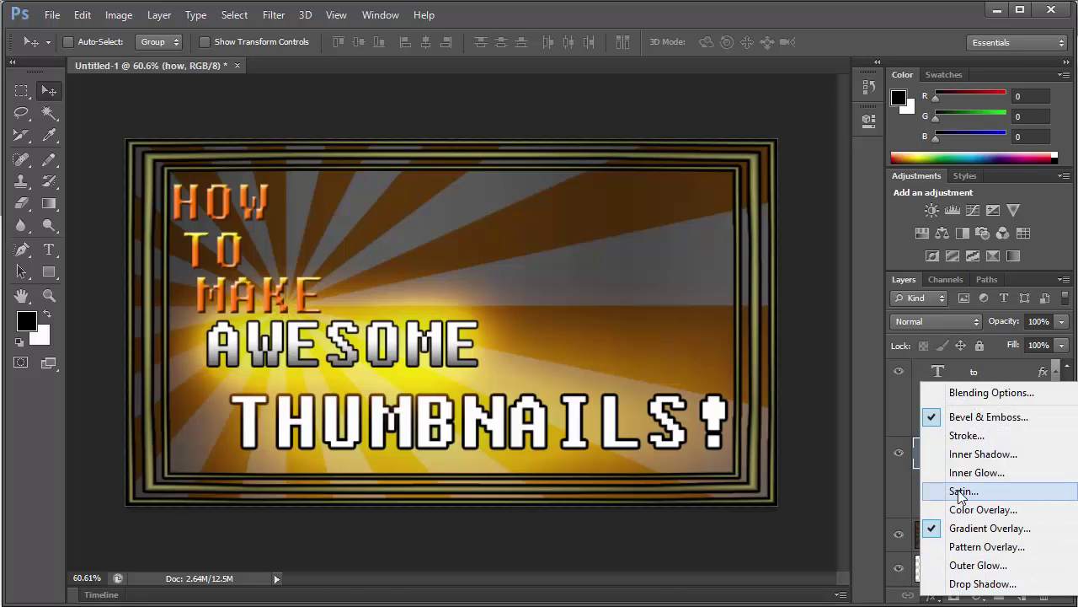
{"action": "left_click", "coordinate": [965, 436]}
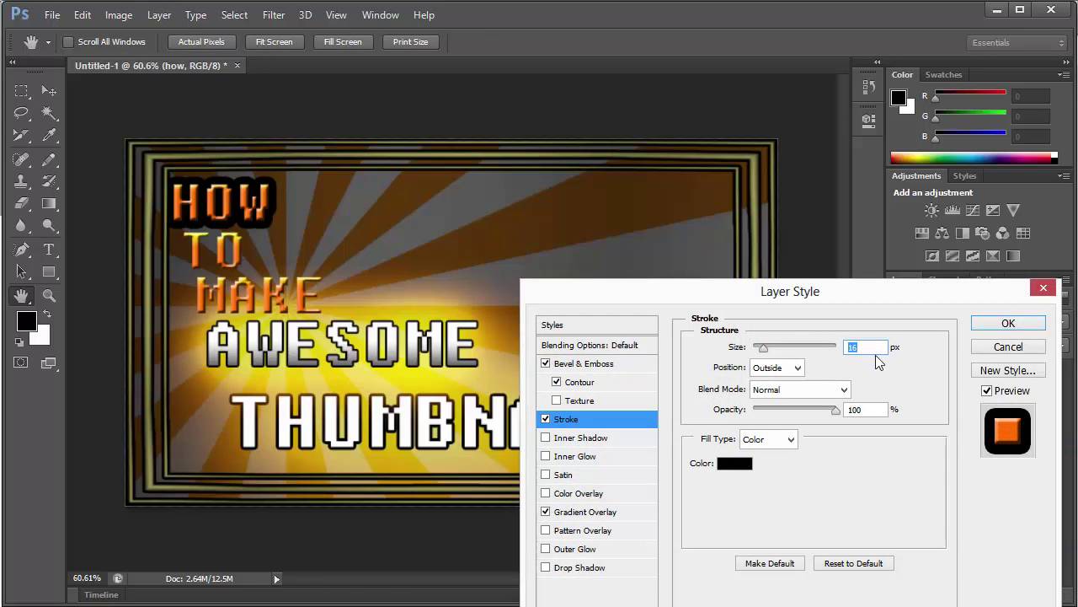
{"action": "type", "text": "3"}
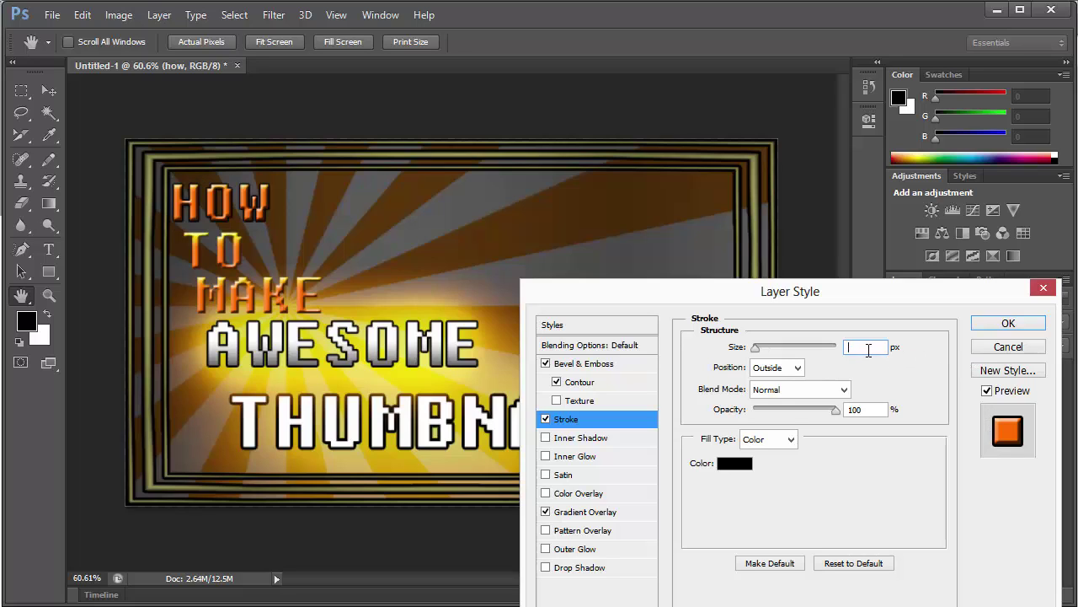
{"action": "type", "text": "5"}
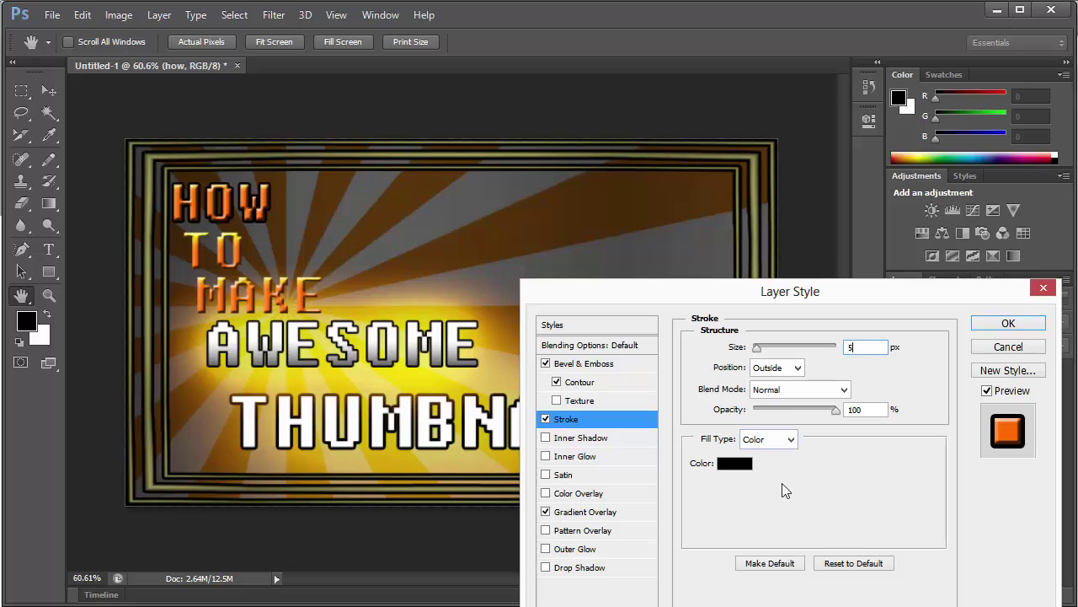
{"action": "left_click", "coordinate": [1009, 322]}
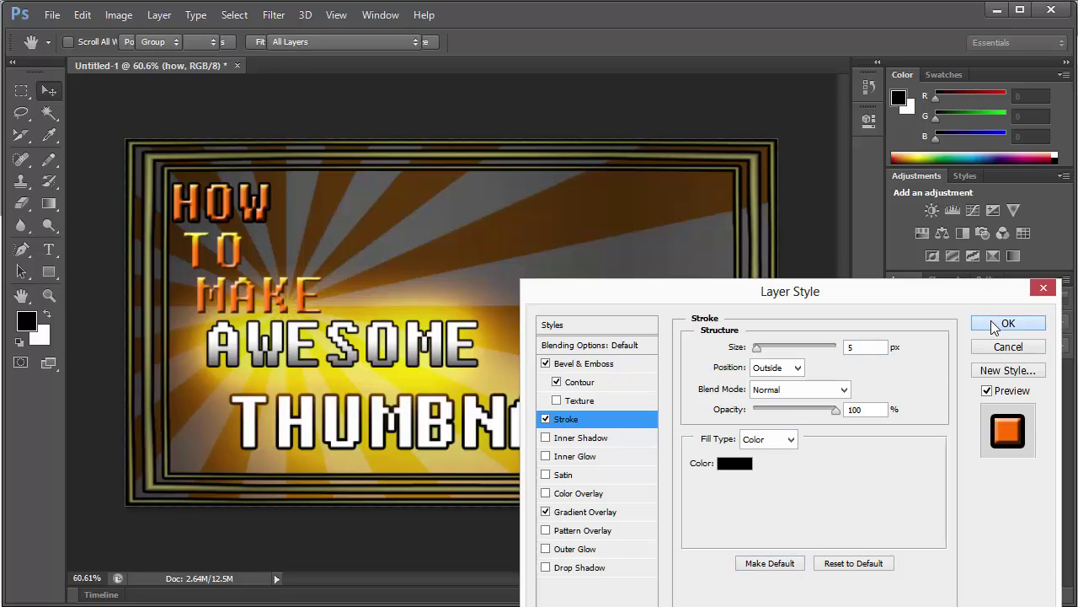
{"action": "left_click_drag", "start_coordinate": [1069, 524], "coordinate": [1068, 506]}
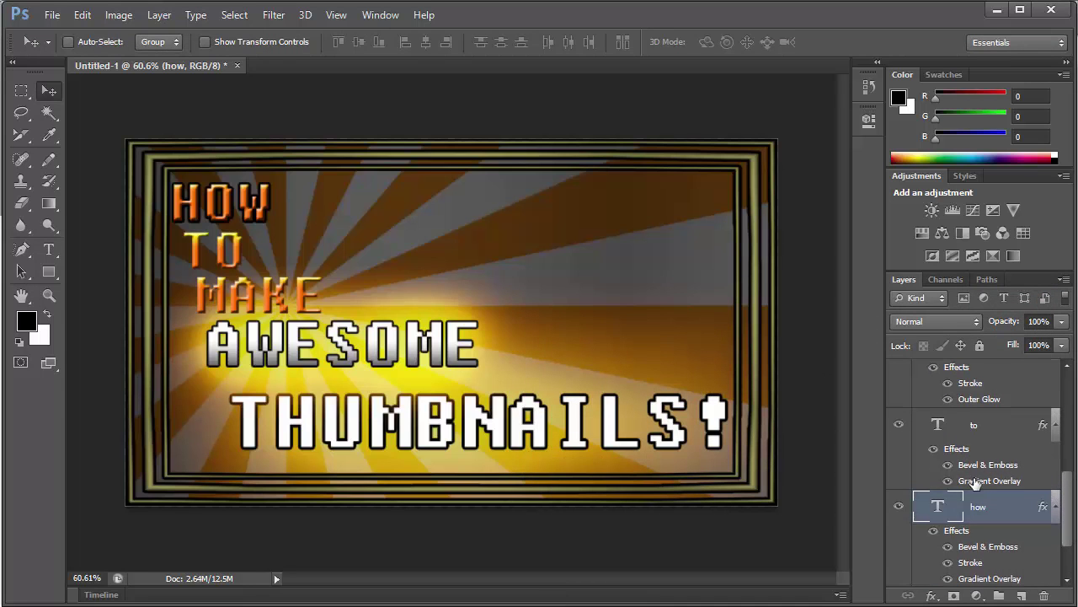
- Add a 5 px black outside stroke to the "TO" text
{"action": "left_click", "coordinate": [950, 424]}
{"action": "left_click", "coordinate": [931, 594]}
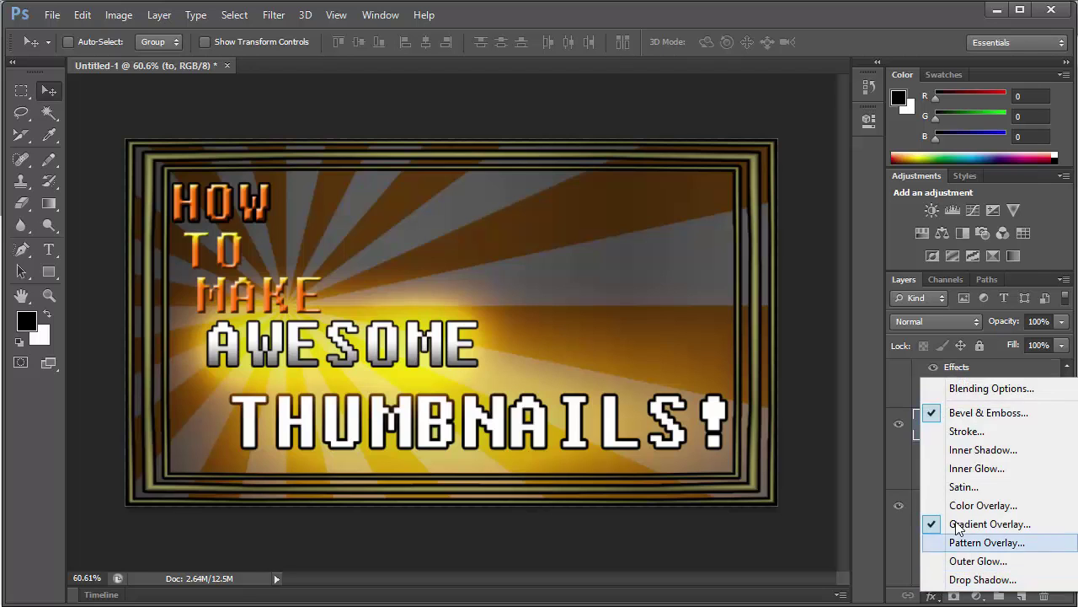
{"action": "left_click", "coordinate": [968, 430]}
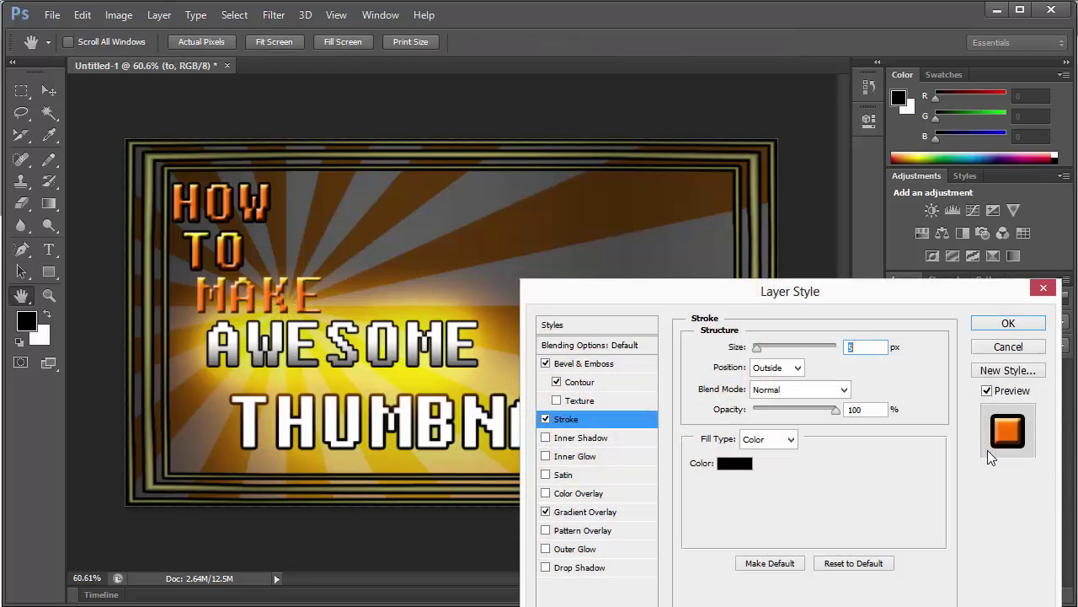
{"action": "left_click", "coordinate": [988, 323]}
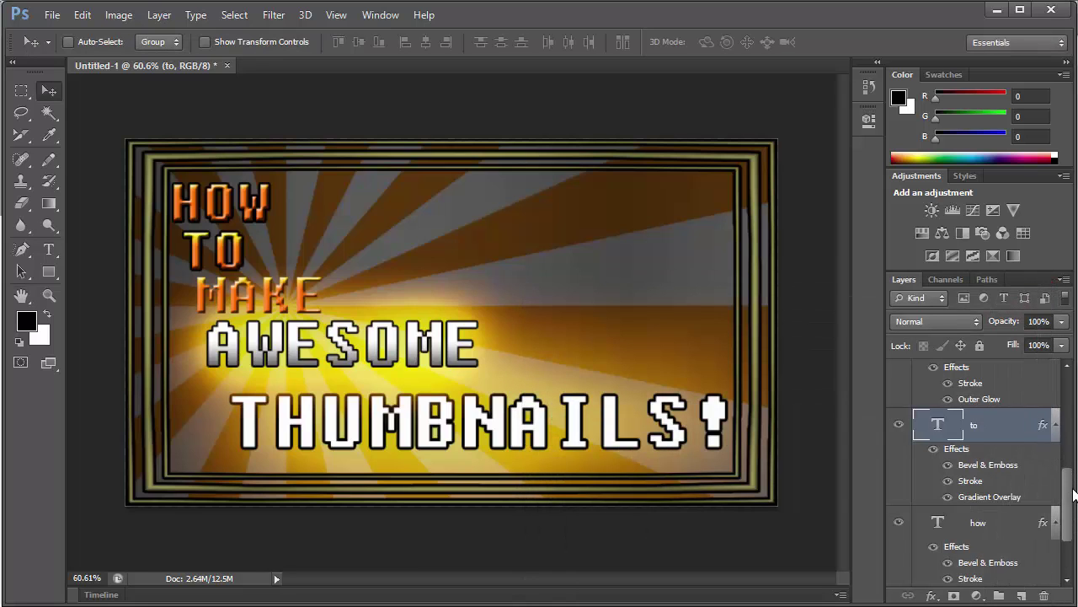
- Add a 5 px black outside stroke to the "MAKE" text
{"action": "scroll", "coordinate": [1009, 455], "scroll_direction": "up", "scroll_amount": 3}
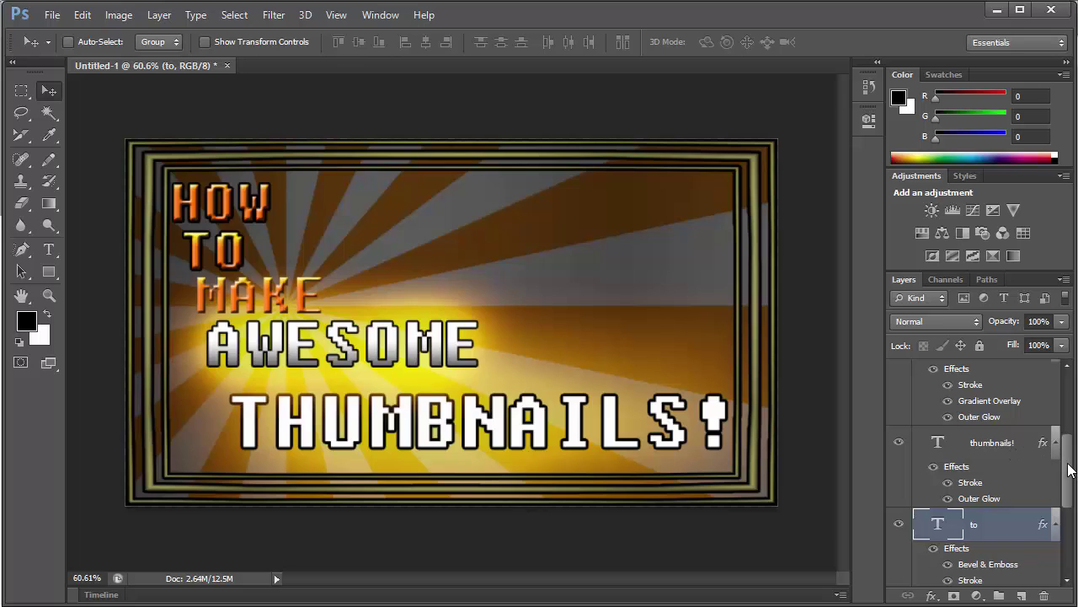
{"action": "left_click_drag", "start_coordinate": [1068, 464], "coordinate": [1059, 433]}
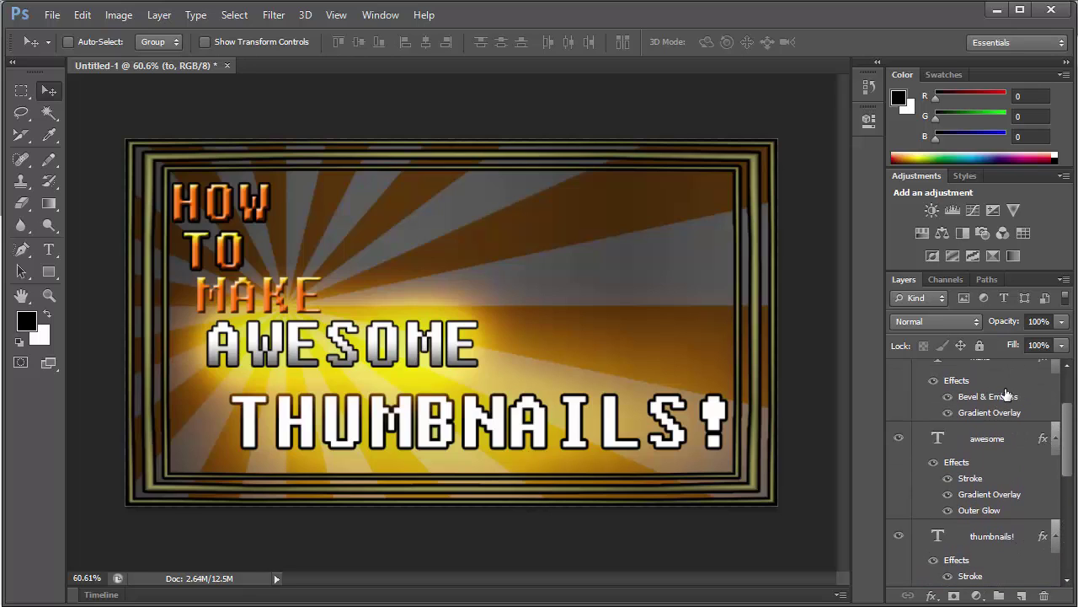
{"action": "left_click", "coordinate": [981, 371]}
{"action": "left_click", "coordinate": [931, 595]}
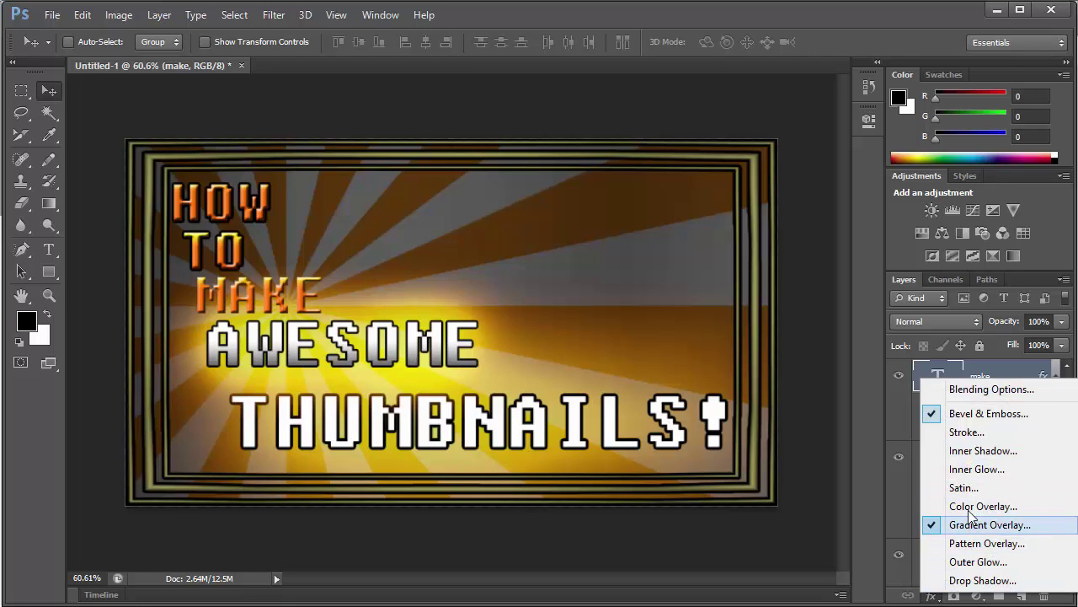
{"action": "left_click", "coordinate": [969, 439]}
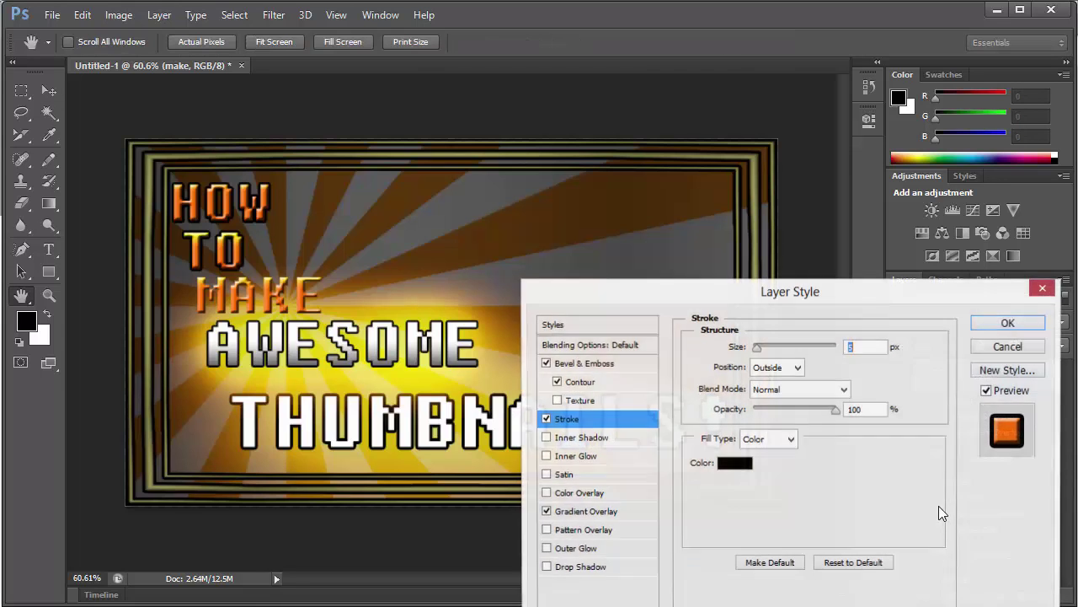
{"action": "left_click", "coordinate": [990, 326]}
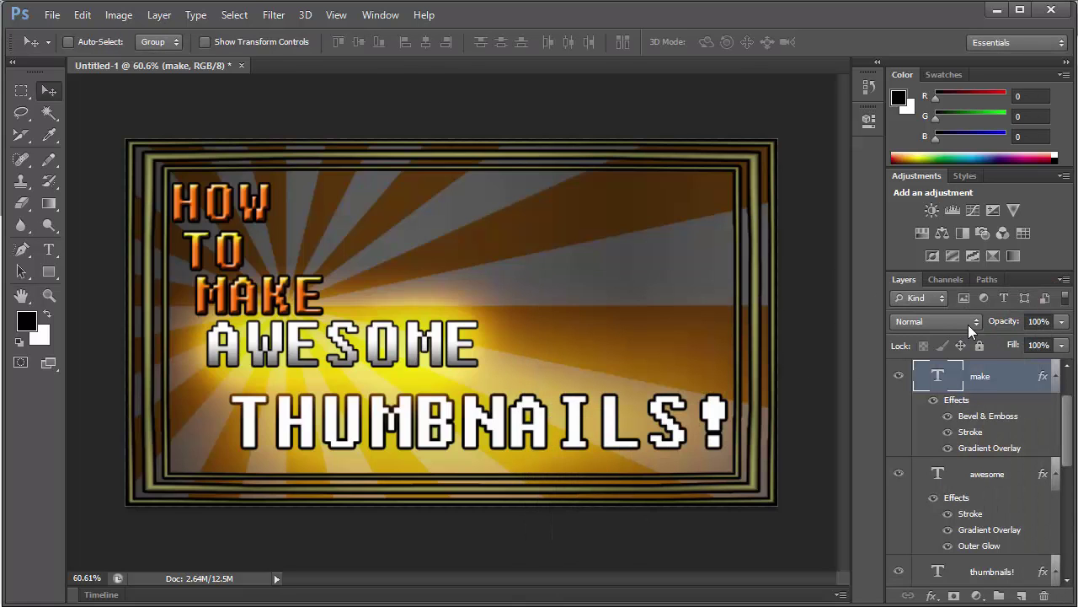
- Switch to Chrome and run a Google image search for "photoshop logo", refined to "photoshop logo transparent"
{"action": "mouse_move", "coordinate": [666, 605]}
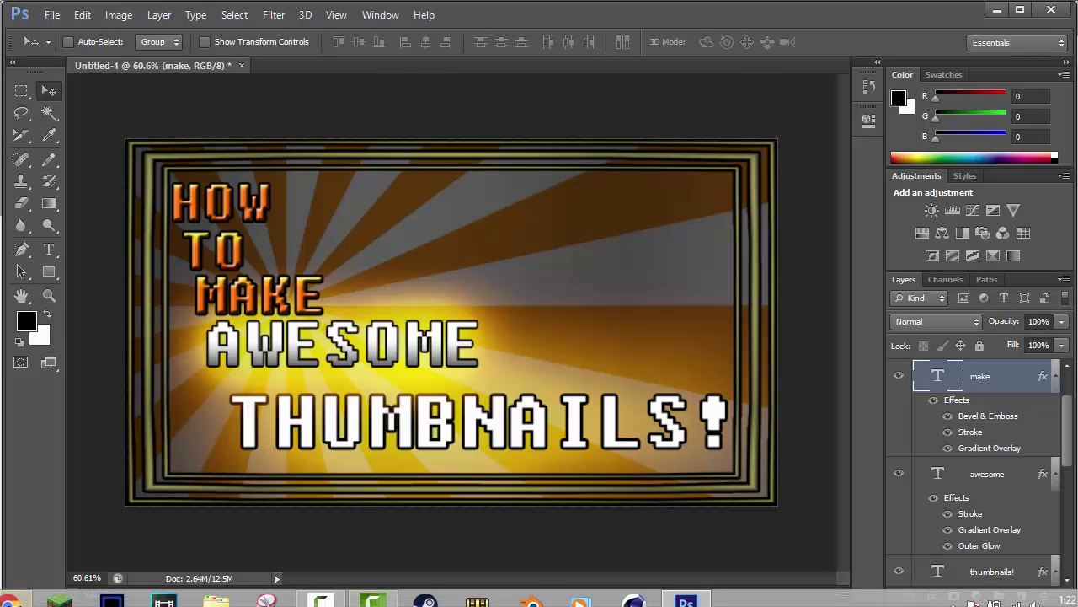
{"action": "left_click", "coordinate": [11, 602]}
{"action": "left_click", "coordinate": [105, 27]}
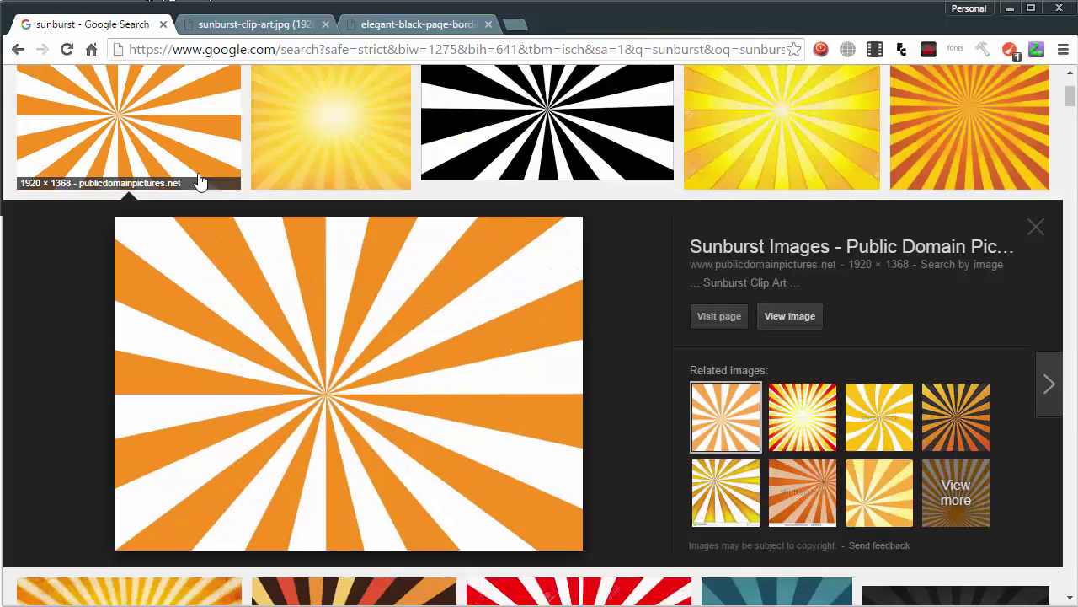
{"action": "scroll", "coordinate": [211, 209], "scroll_direction": "up", "scroll_amount": 3}
{"action": "key", "text": "ctrl+a"}
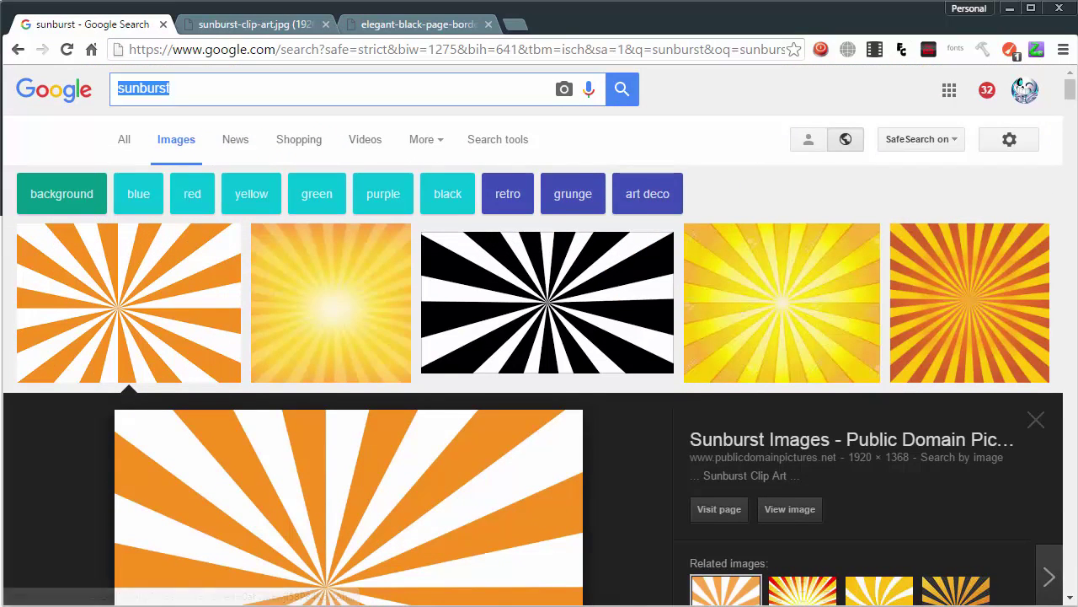
{"action": "type", "text": "photoshop logo"}
{"action": "key", "text": "Return"}
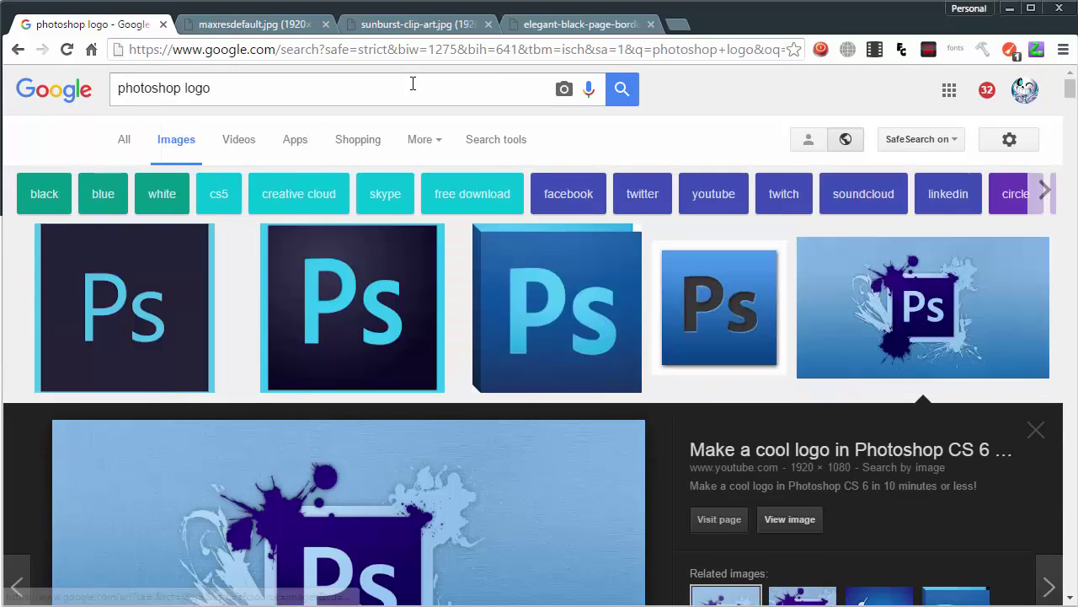
{"action": "type", "text": "transparent"}
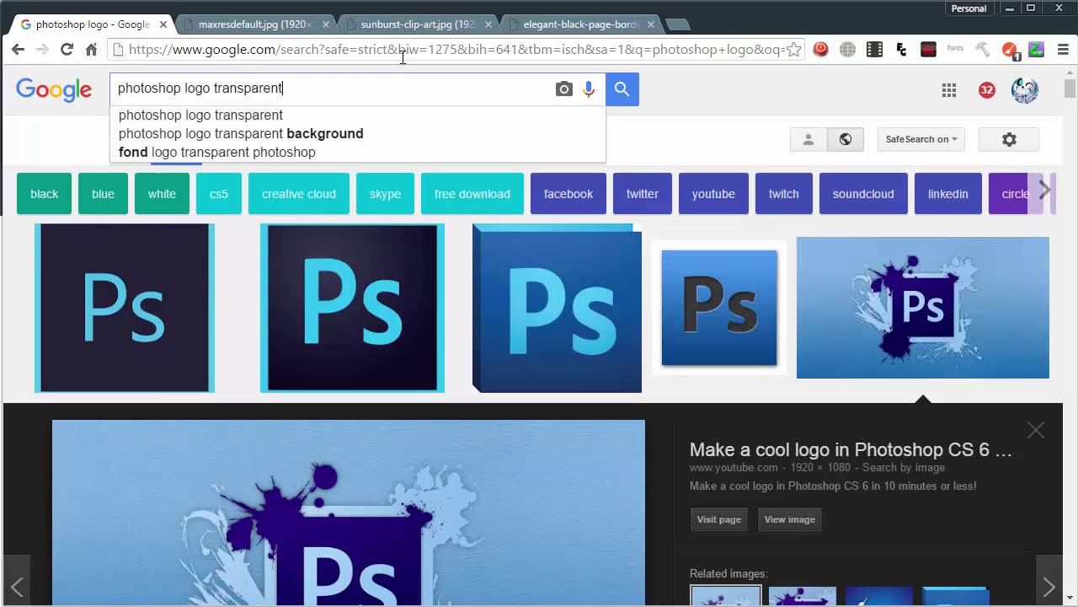
{"action": "key", "text": "Return"}
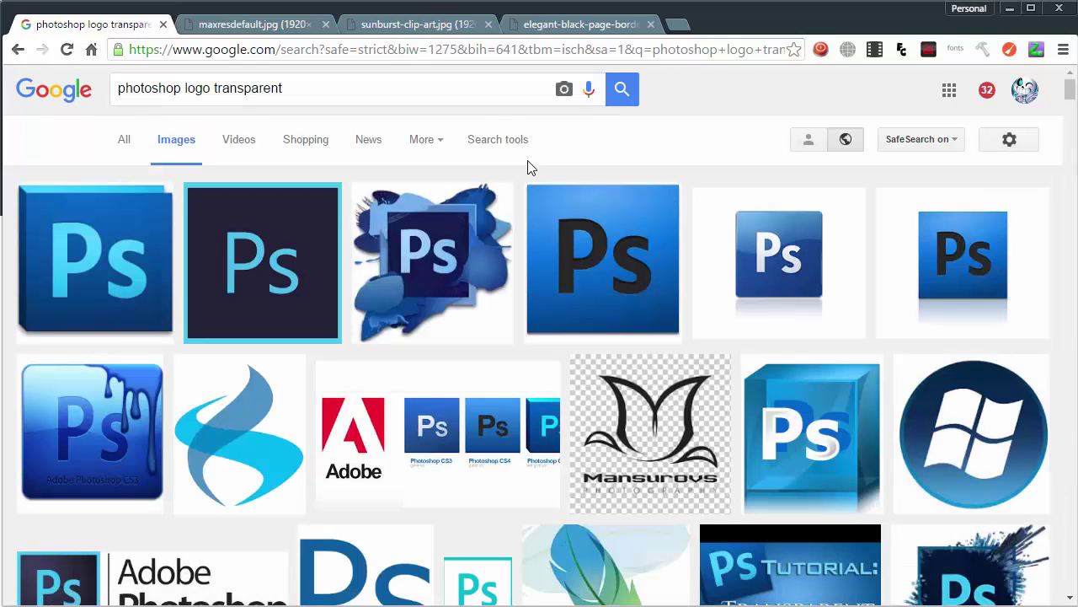
- Open the blue paint-splash Ps logo at full size, copy the image and paste it into the Photoshop thumbnail
{"action": "left_click", "coordinate": [484, 233]}
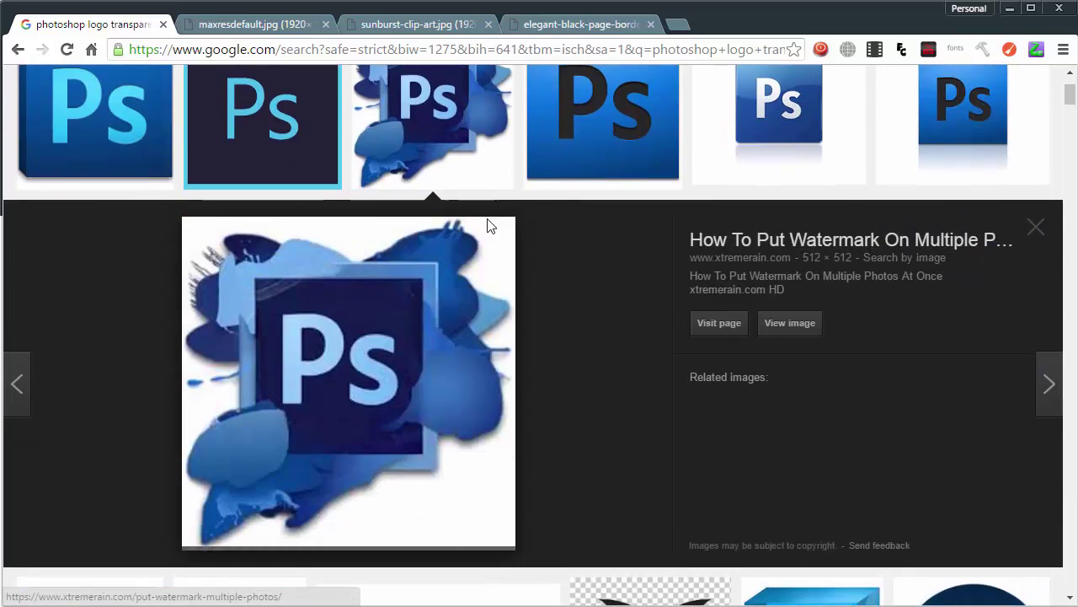
{"action": "left_click", "coordinate": [796, 326]}
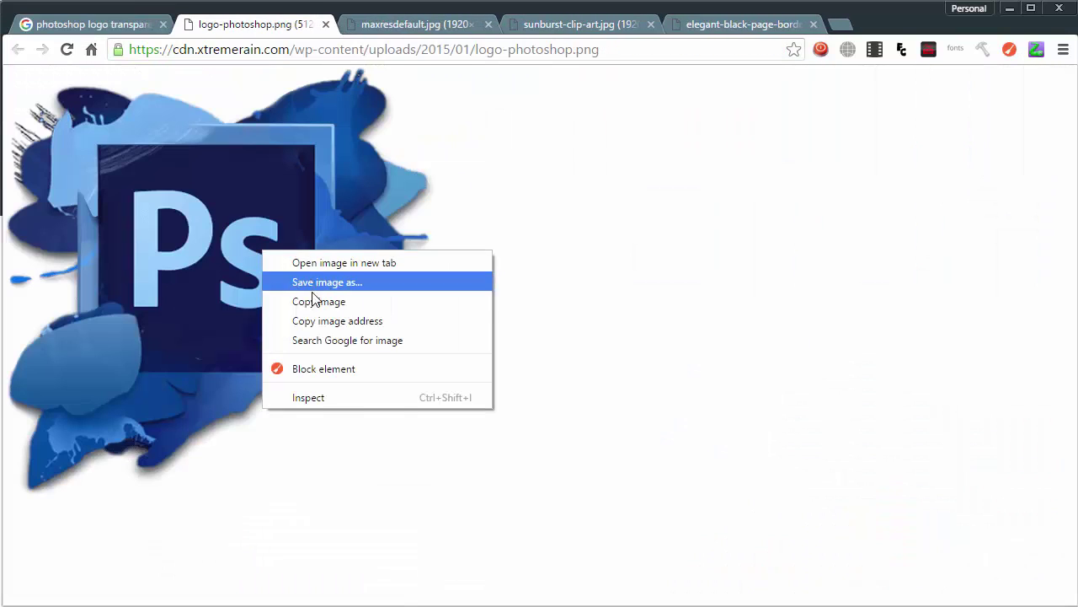
{"action": "left_click", "coordinate": [314, 300]}
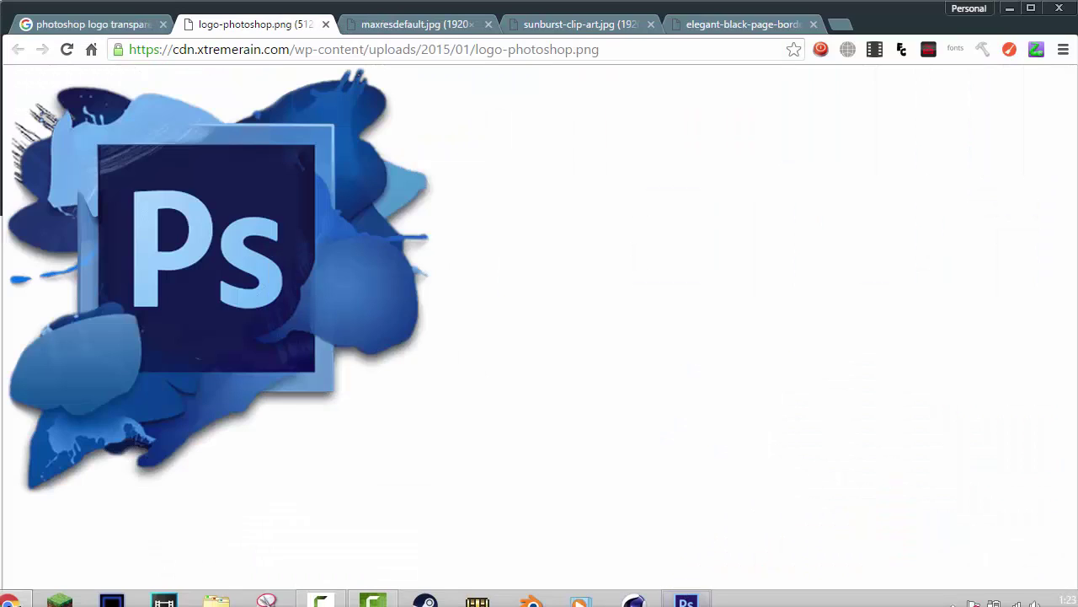
{"action": "left_click", "coordinate": [686, 595]}
{"action": "key", "text": "ctrl+v"}
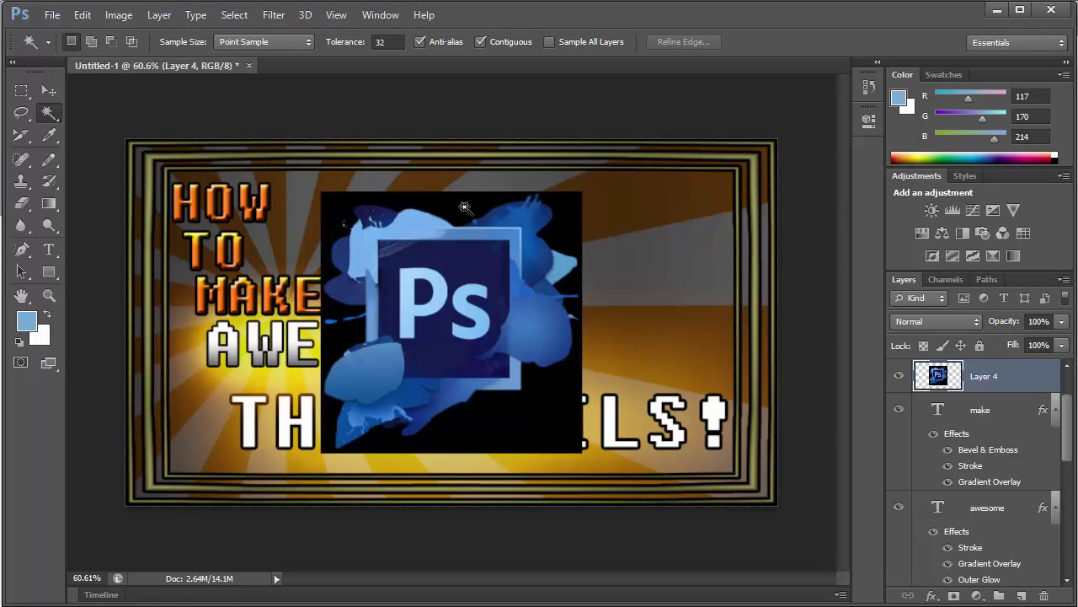
- Select the black background around the pasted Ps logo with the Magic Wand and delete it
{"action": "left_click", "coordinate": [441, 210]}
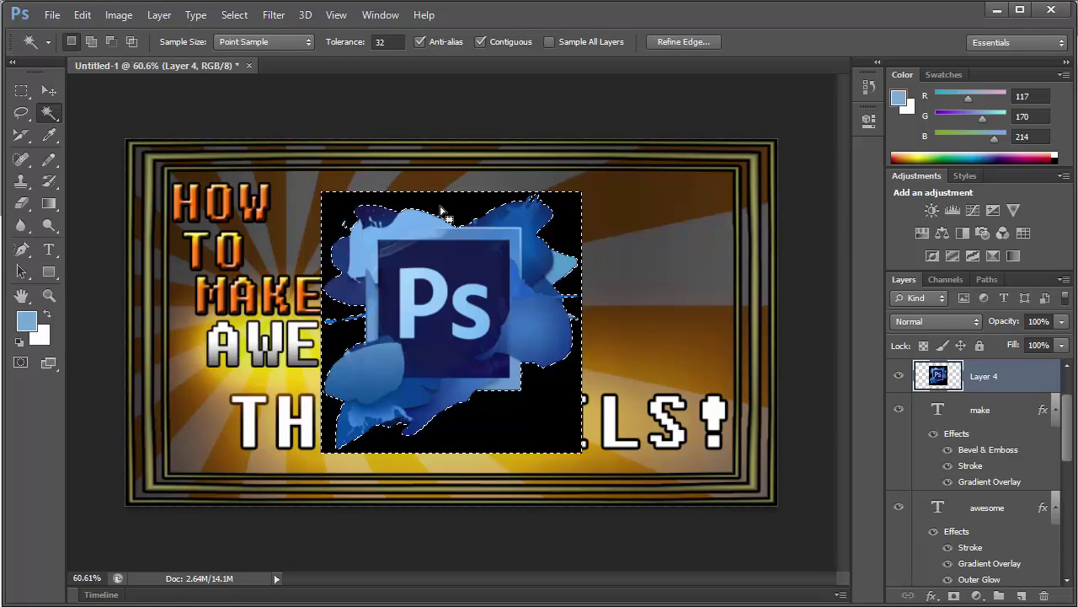
{"action": "key", "text": "Delete"}
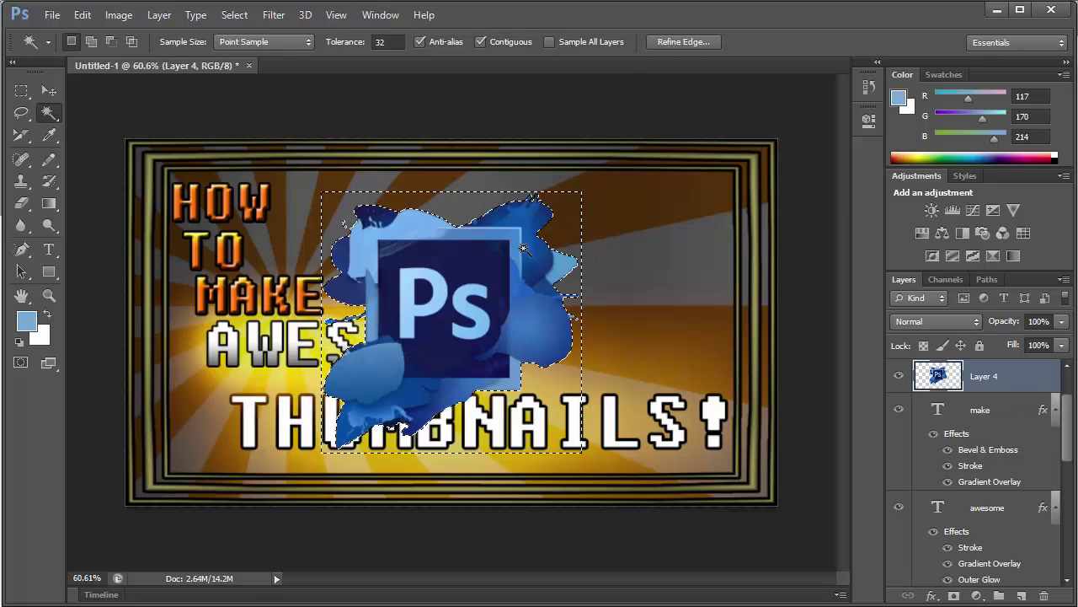
{"action": "left_click", "coordinate": [625, 285]}
{"action": "left_click", "coordinate": [51, 14]}
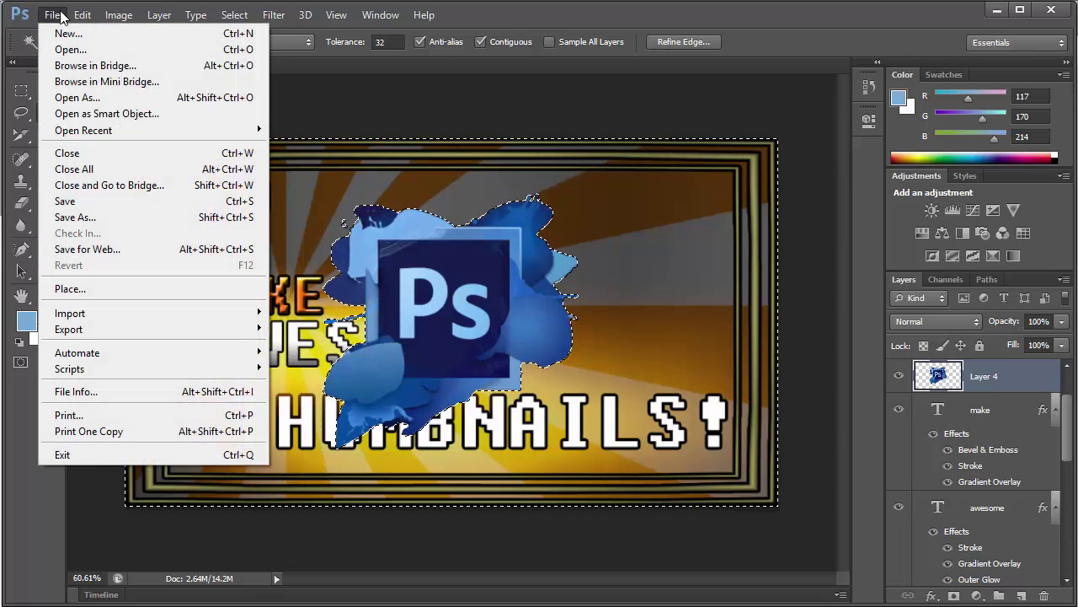
{"action": "mouse_move", "coordinate": [82, 14]}
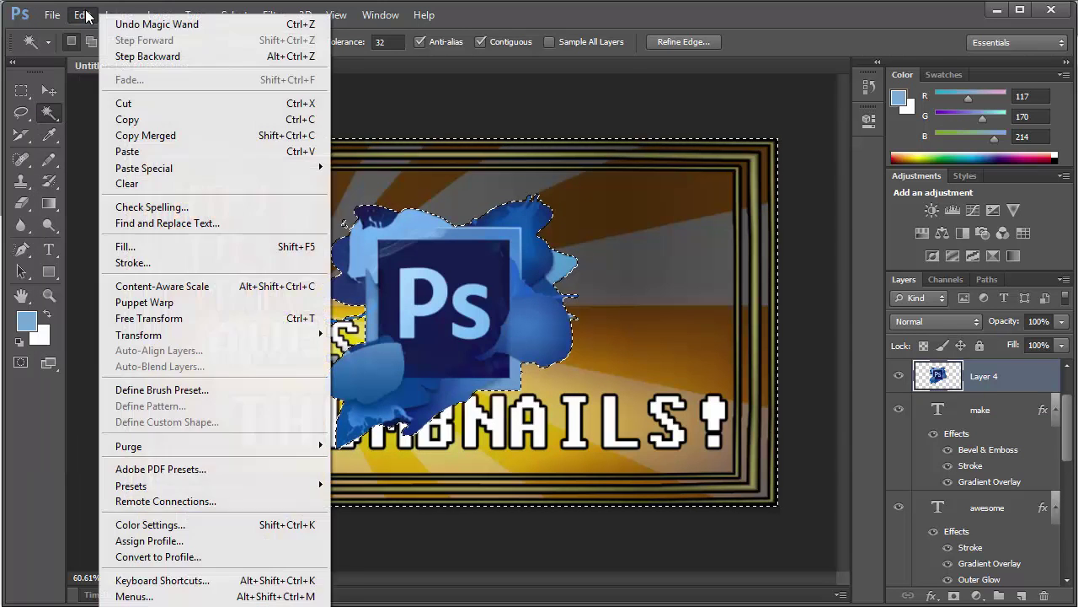
{"action": "left_click", "coordinate": [219, 318]}
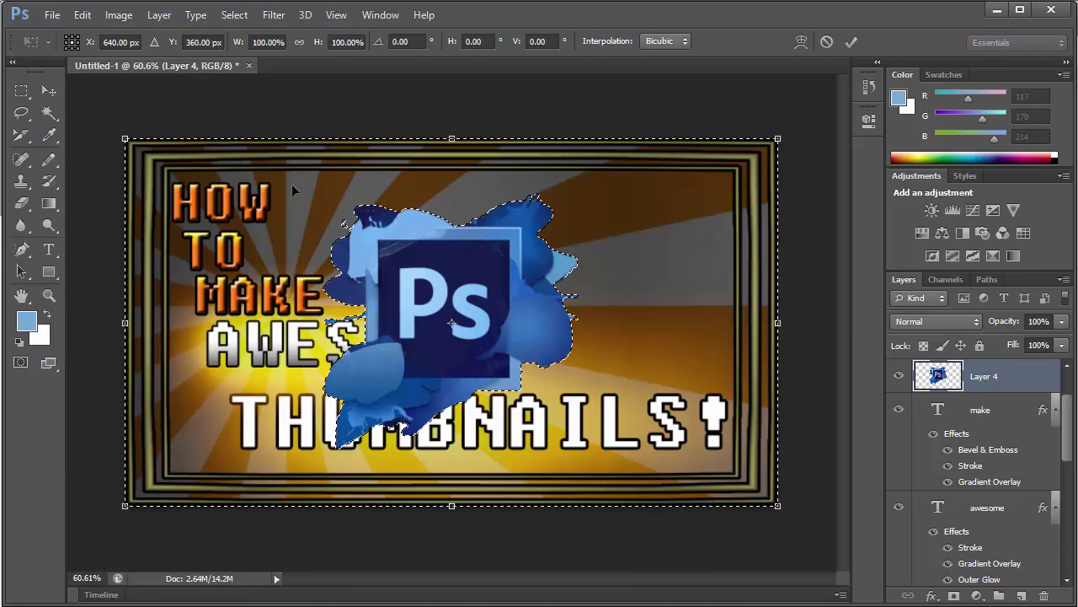
{"action": "left_click", "coordinate": [56, 106]}
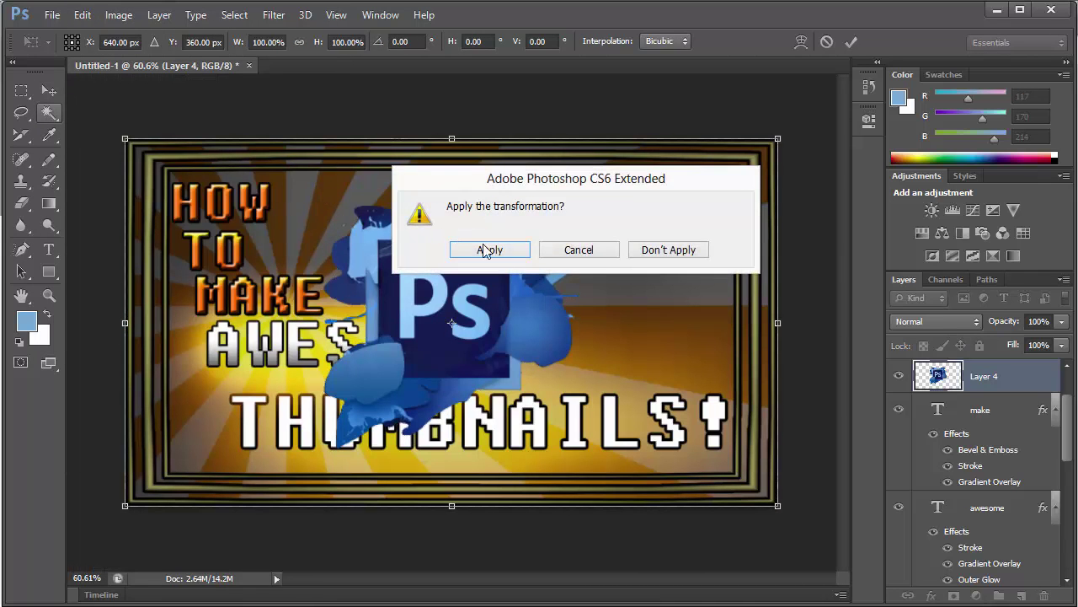
{"action": "left_click", "coordinate": [575, 248]}
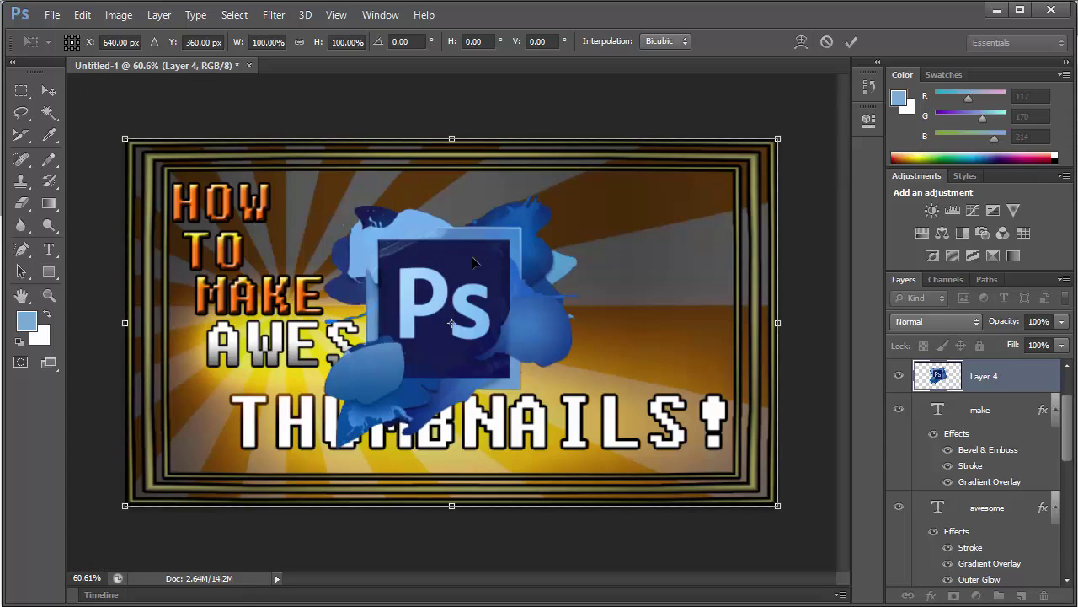
{"action": "left_click_drag", "start_coordinate": [472, 261], "coordinate": [491, 252]}
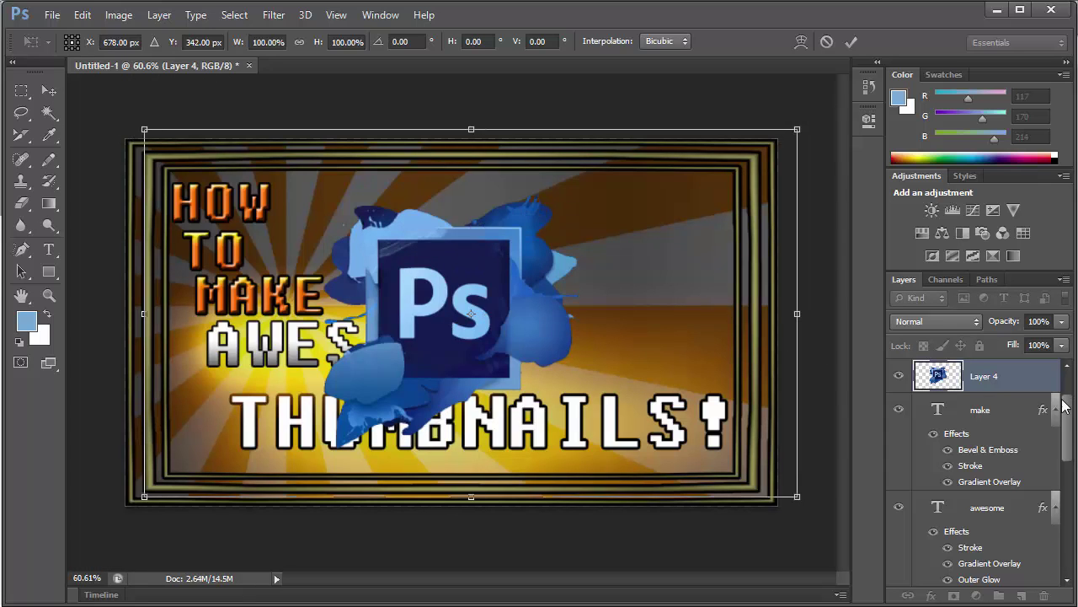
{"action": "left_click", "coordinate": [49, 112]}
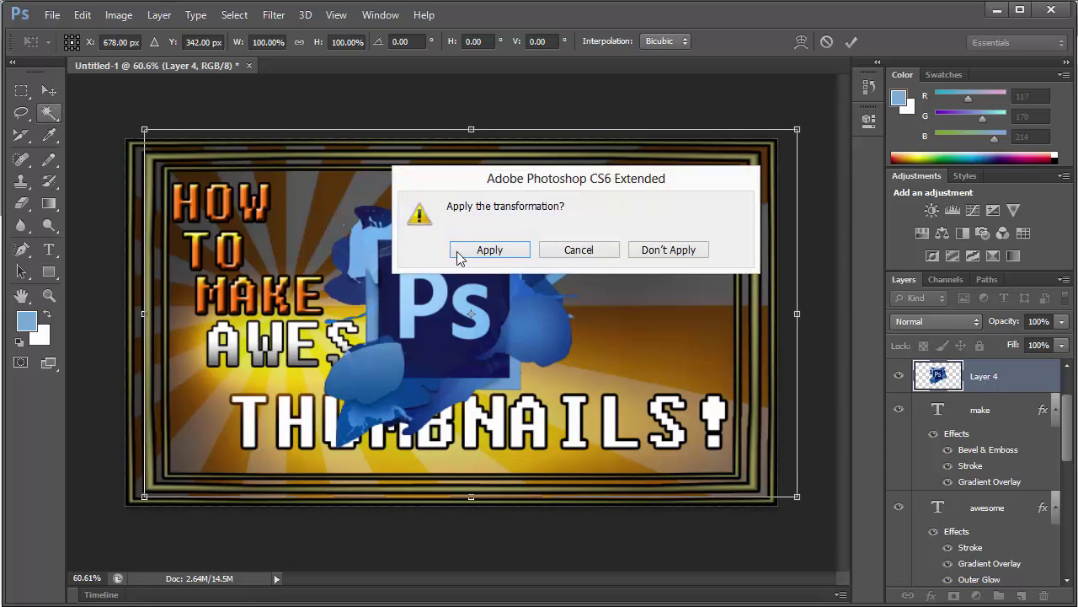
{"action": "left_click", "coordinate": [648, 249]}
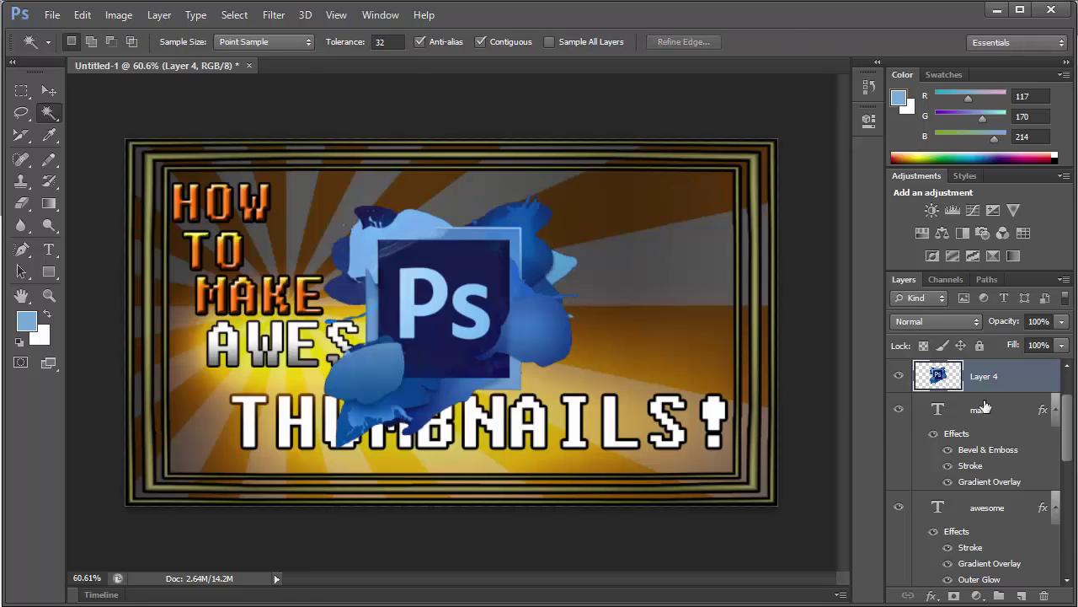
- Free-transform the Ps logo to about 60% size, rotate it about 19.5° clockwise and place it in the canvas's upper right area
{"action": "left_click", "coordinate": [81, 15]}
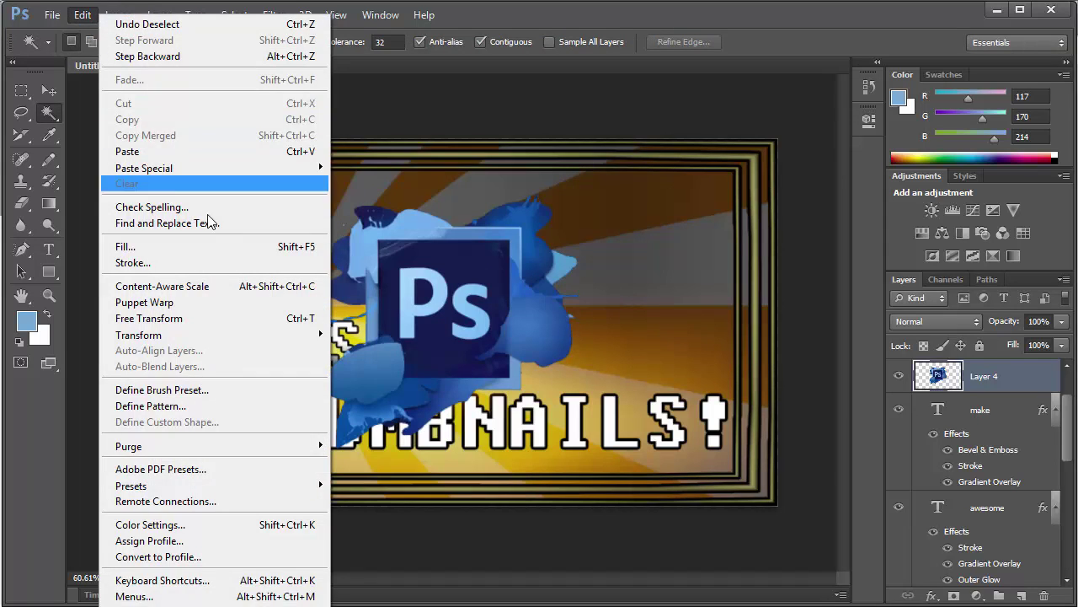
{"action": "left_click", "coordinate": [202, 317]}
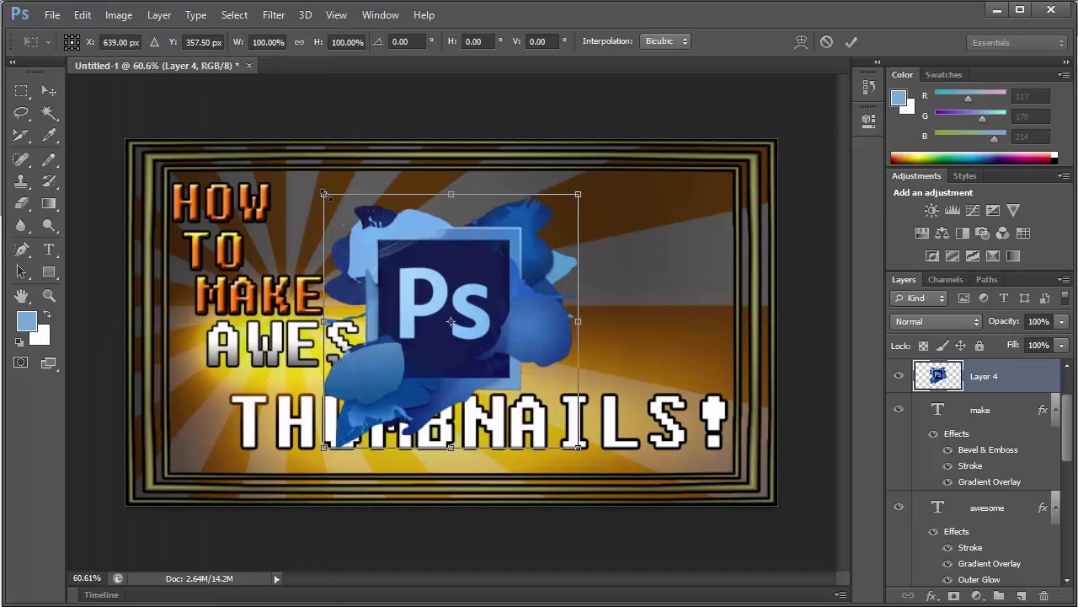
{"action": "left_click_drag", "start_coordinate": [336, 200], "coordinate": [435, 300]}
{"action": "left_click_drag", "start_coordinate": [508, 341], "coordinate": [589, 237]}
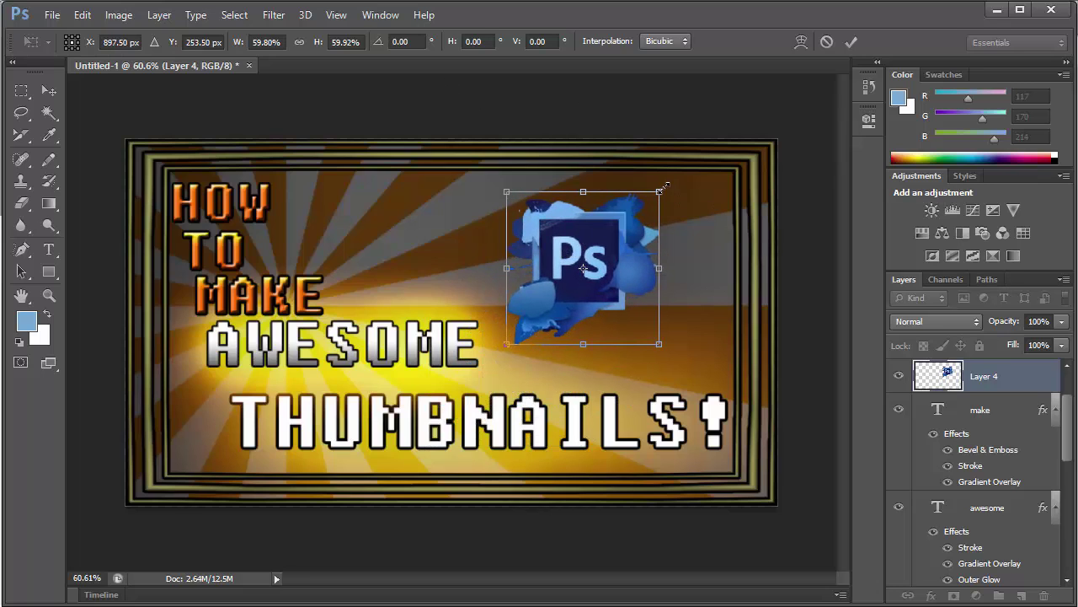
{"action": "left_click_drag", "start_coordinate": [680, 185], "coordinate": [697, 224]}
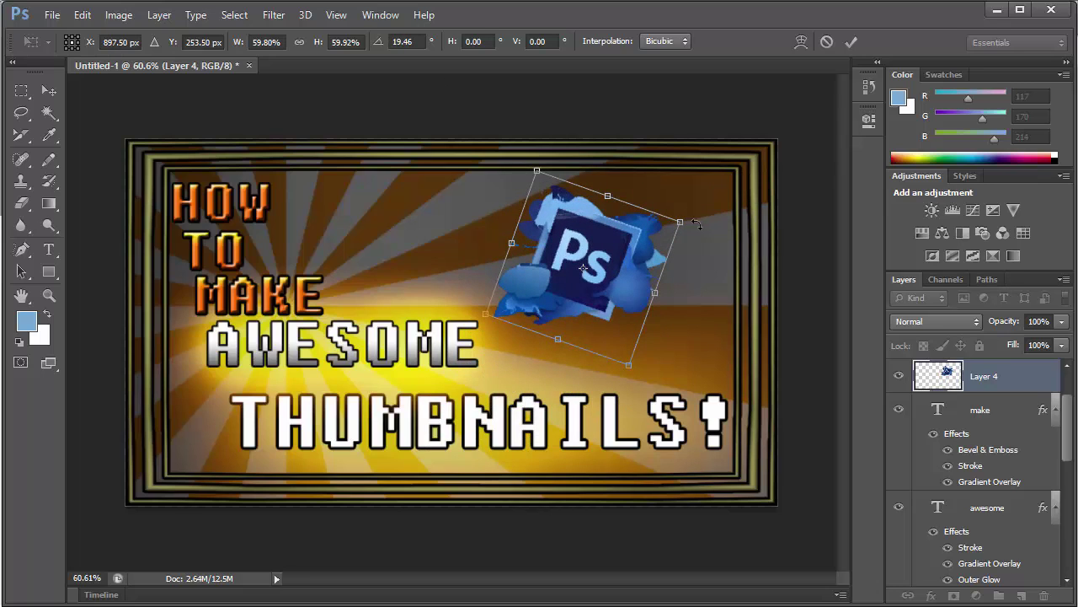
{"action": "left_click_drag", "start_coordinate": [601, 265], "coordinate": [628, 263]}
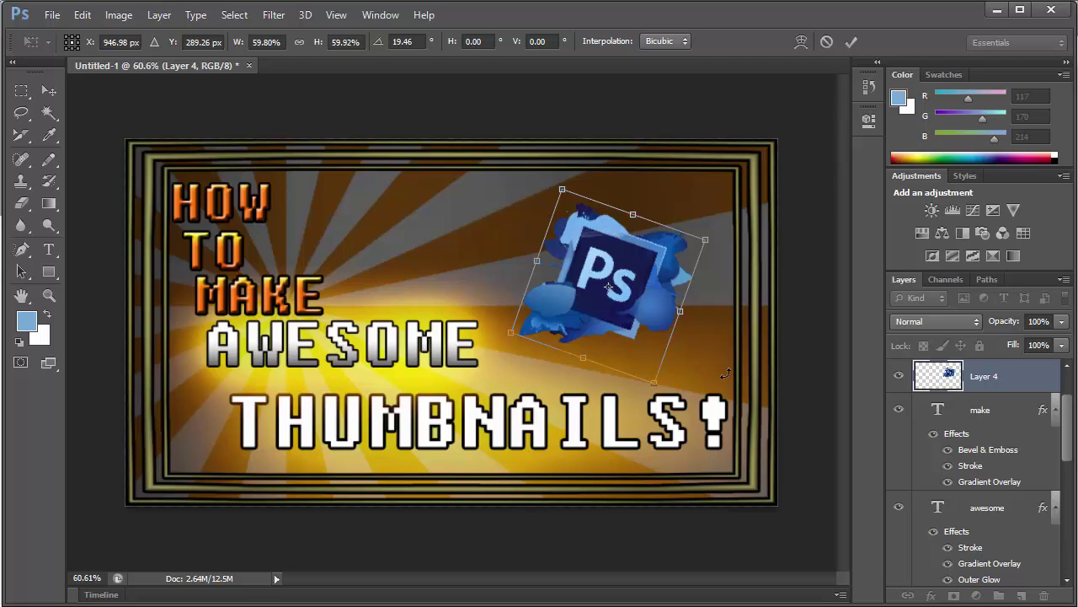
{"action": "key", "text": "Return"}
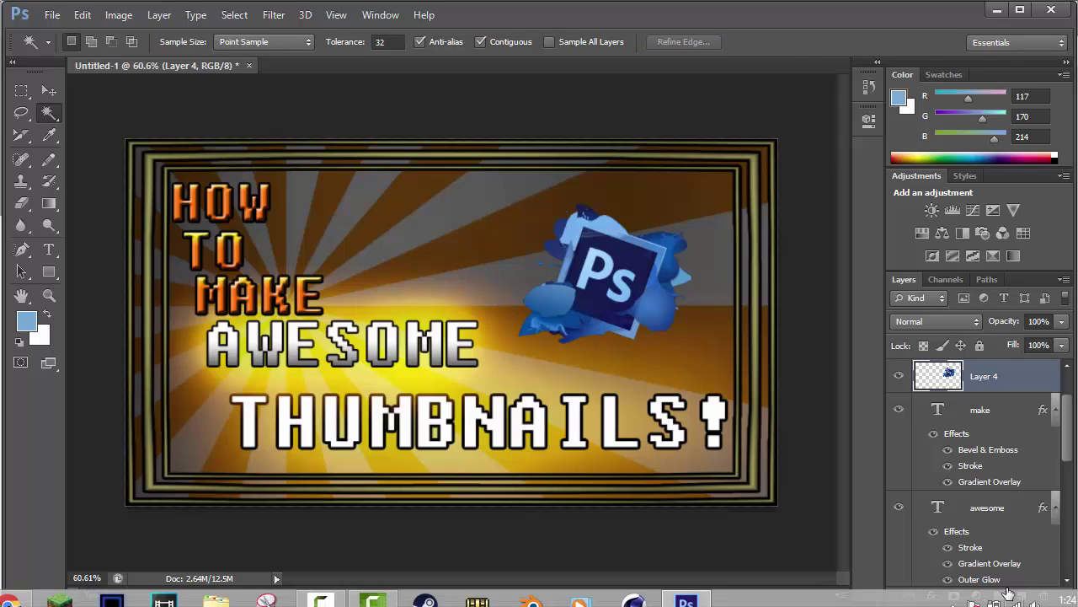
- Add a black outside stroke and a blue-to-white gradient outer glow (spread 21%, size 150 px) to the Ps logo layer, and hide the glow
{"action": "left_click", "coordinate": [931, 595]}
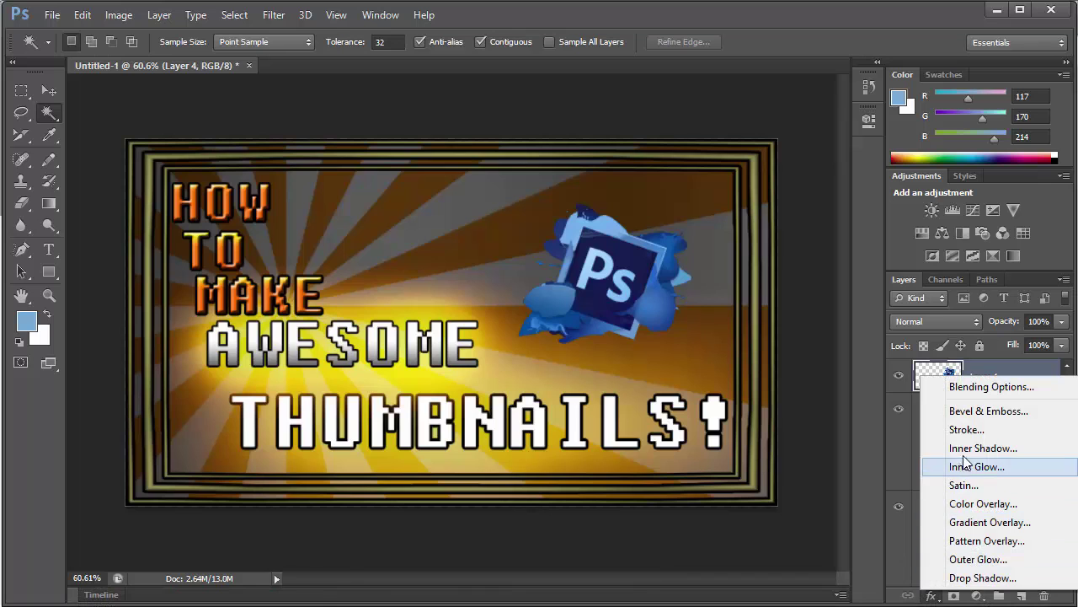
{"action": "left_click", "coordinate": [965, 428]}
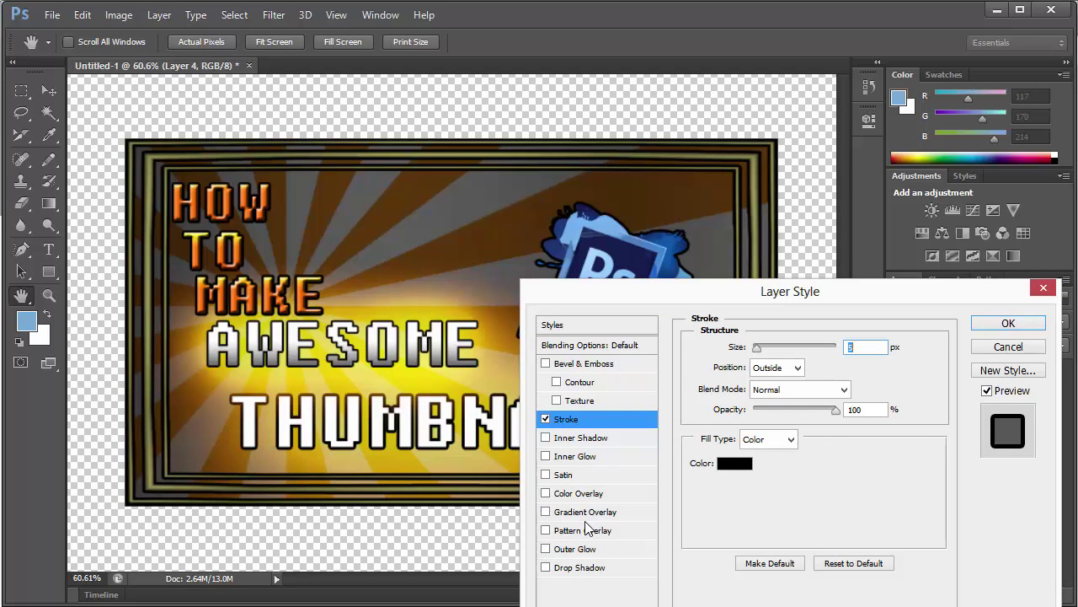
{"action": "left_click", "coordinate": [593, 551]}
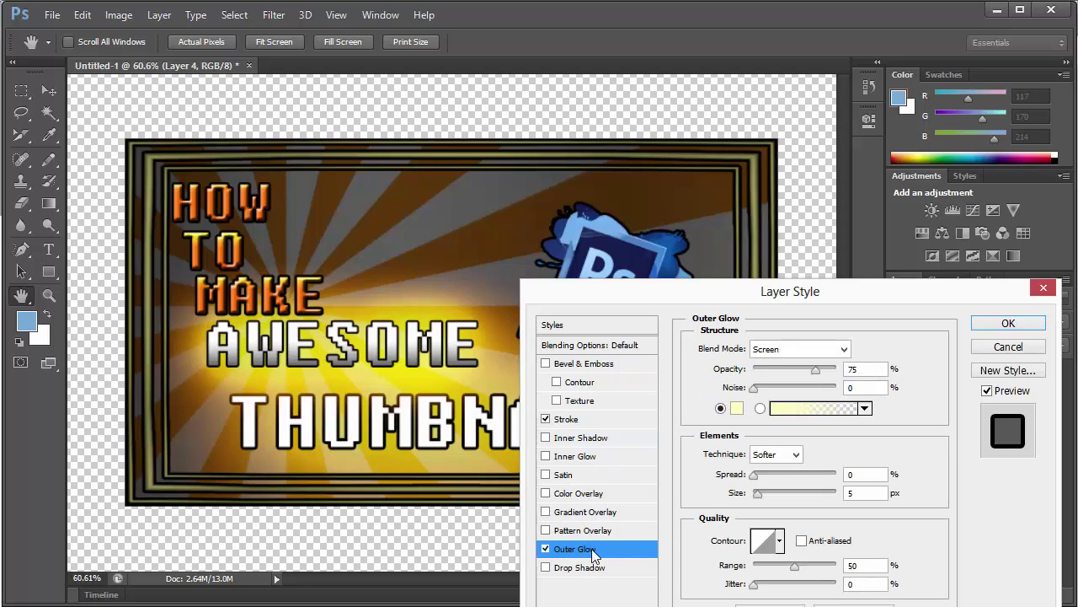
{"action": "left_click", "coordinate": [760, 409]}
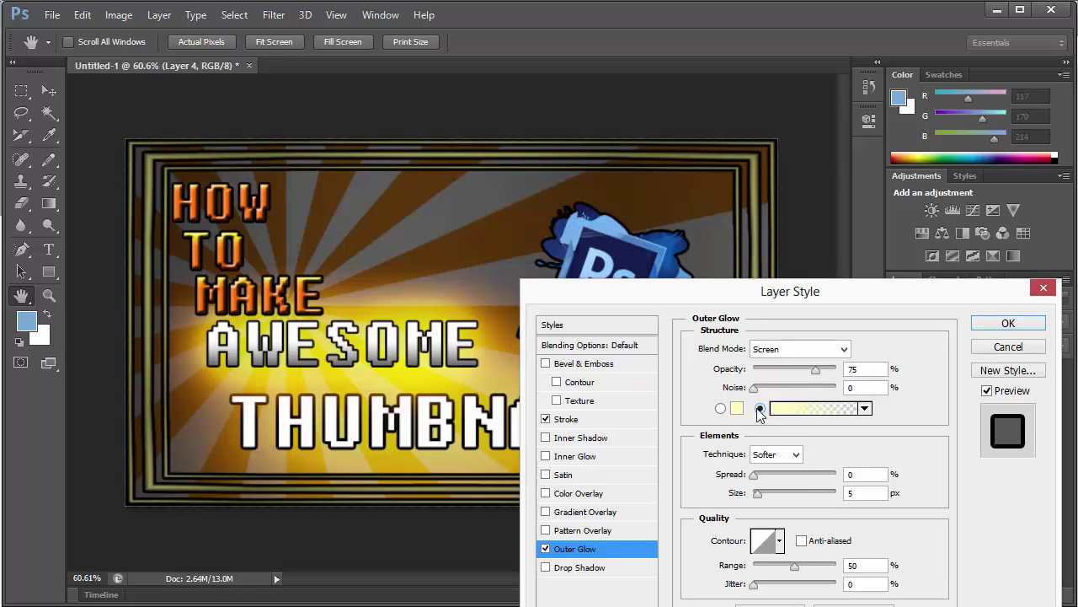
{"action": "left_click", "coordinate": [864, 410]}
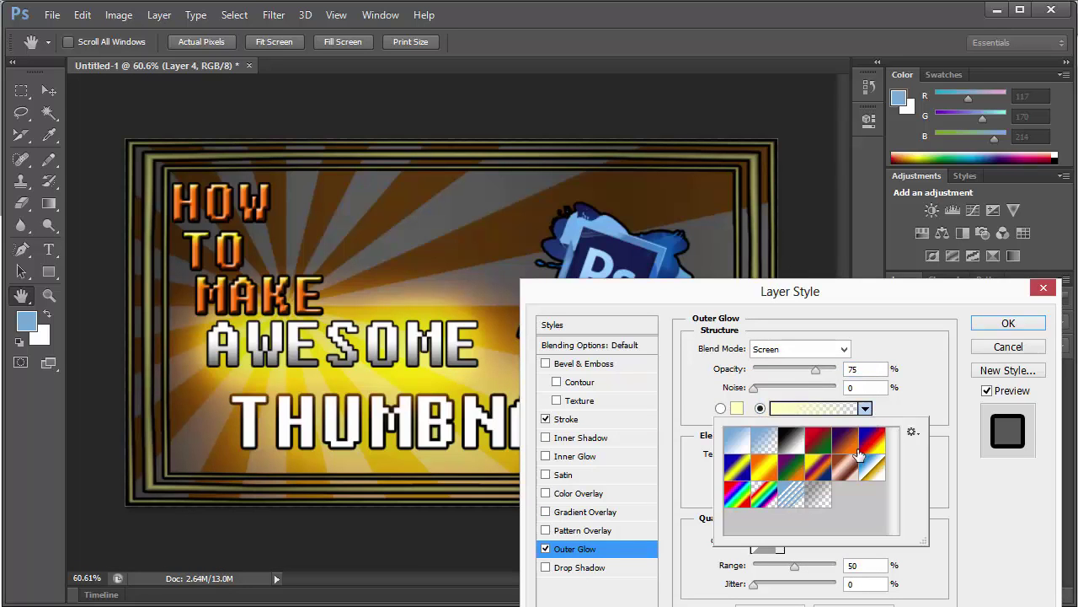
{"action": "left_click", "coordinate": [741, 447]}
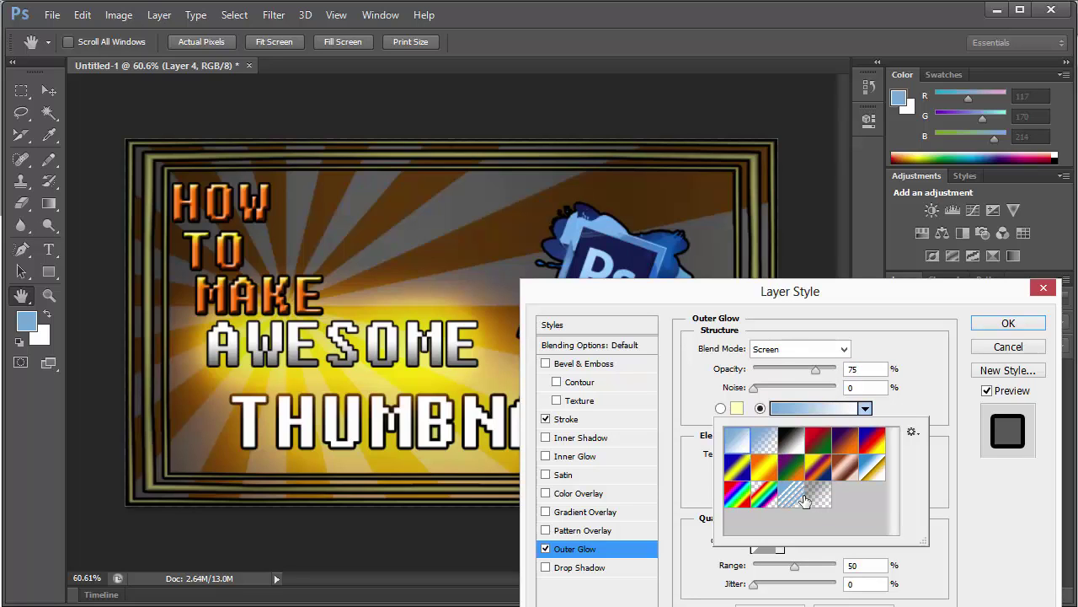
{"action": "left_click", "coordinate": [956, 508]}
{"action": "left_click_drag", "start_coordinate": [837, 493], "coordinate": [777, 483]}
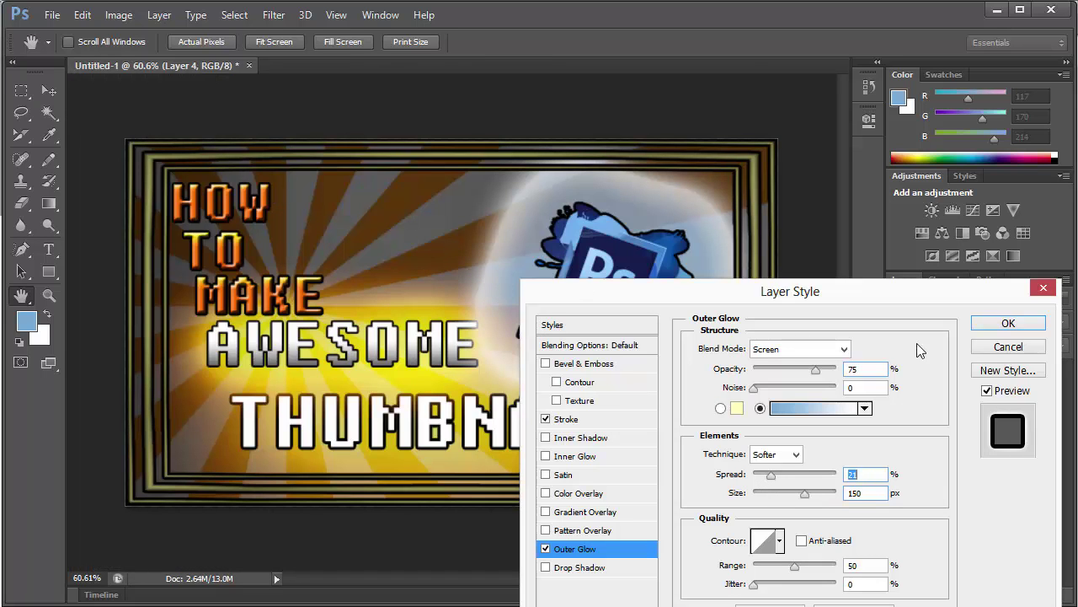
{"action": "left_click", "coordinate": [1007, 324]}
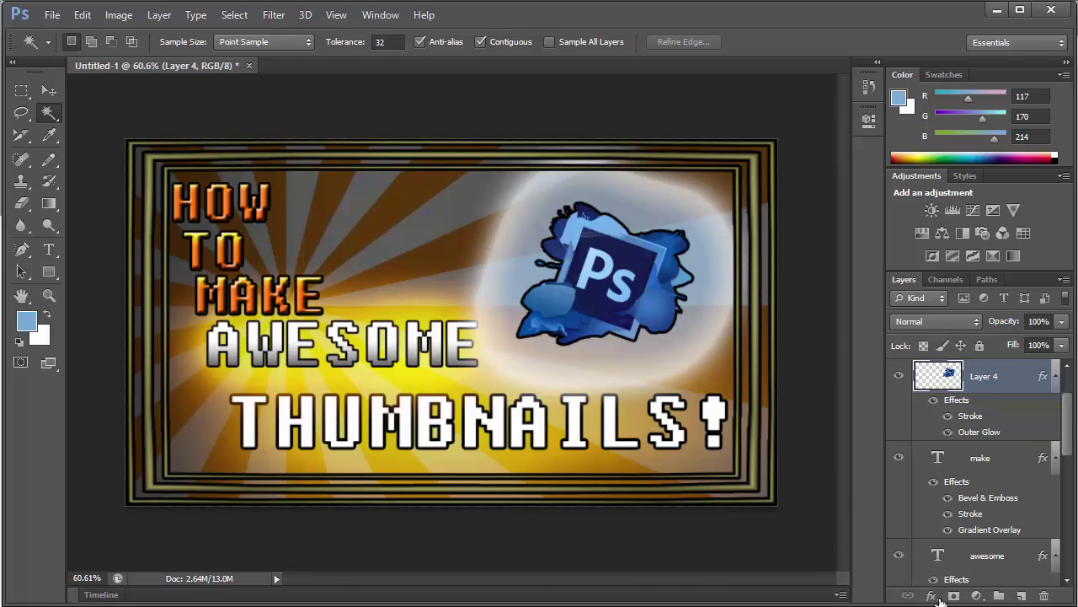
{"action": "left_click", "coordinate": [948, 431]}
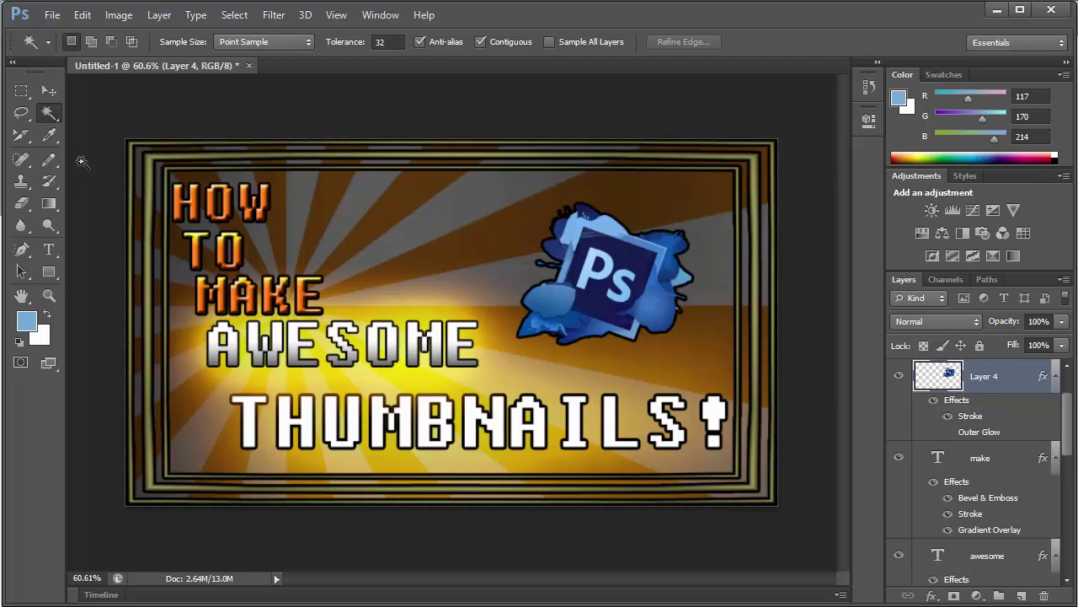
- Shift the "TO" and "MAKE" text layers rightward so each title line is indented further than the one above
{"action": "left_click", "coordinate": [49, 90]}
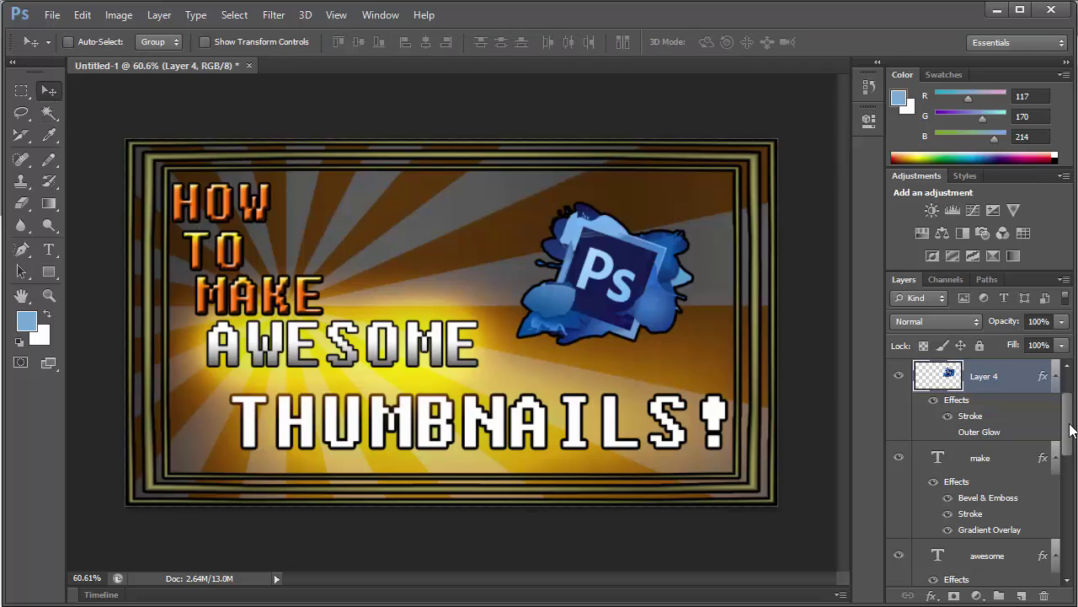
{"action": "left_click_drag", "start_coordinate": [1072, 430], "coordinate": [1071, 532]}
{"action": "left_click", "coordinate": [992, 433]}
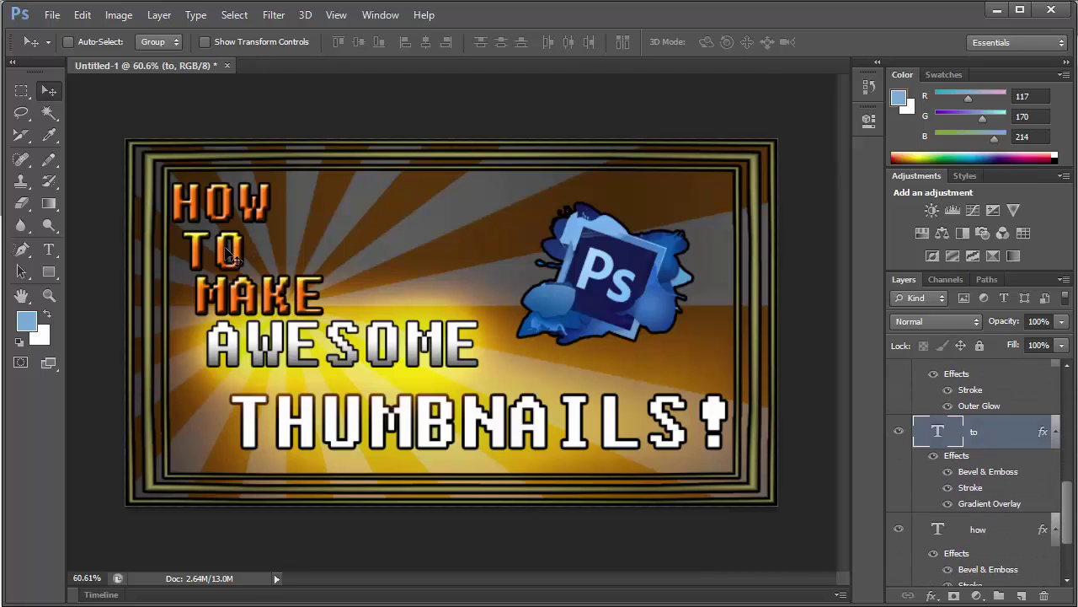
{"action": "left_click_drag", "start_coordinate": [233, 257], "coordinate": [238, 255]}
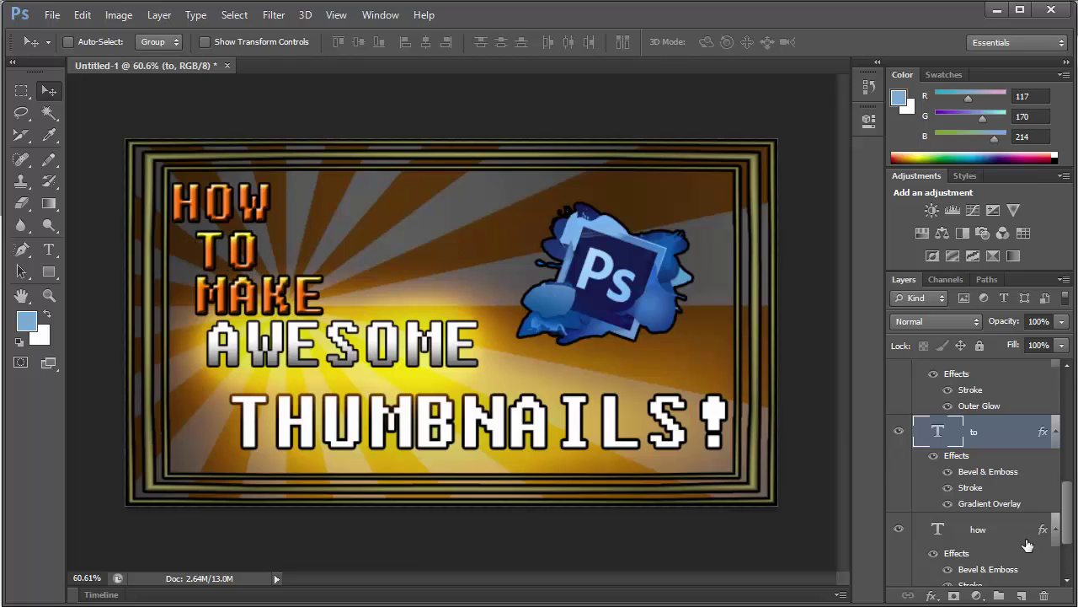
{"action": "left_click_drag", "start_coordinate": [1070, 529], "coordinate": [1036, 433]}
{"action": "left_click", "coordinate": [1005, 476]}
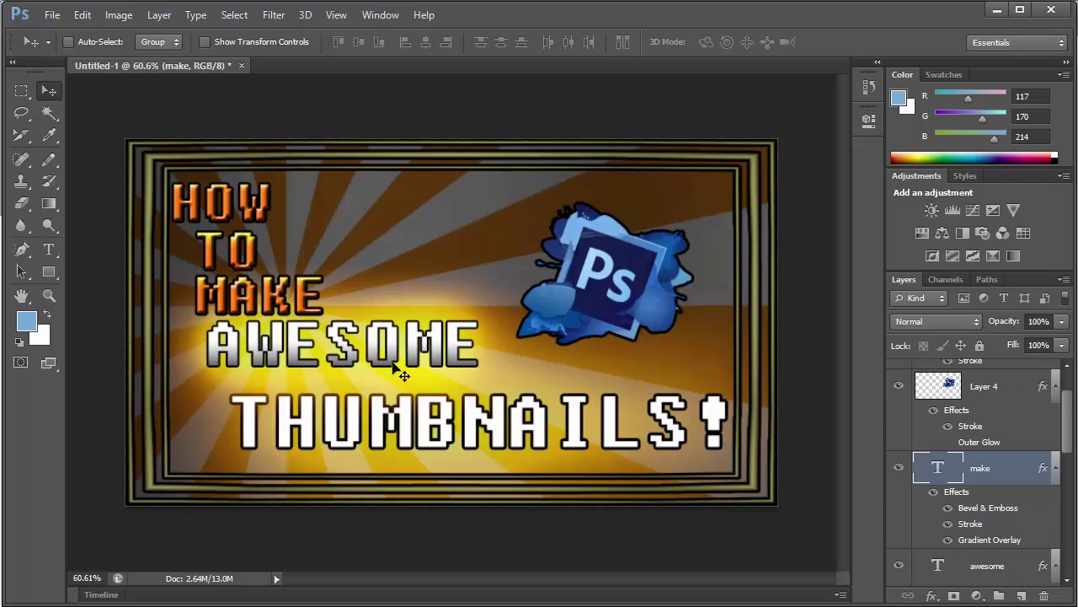
{"action": "left_click_drag", "start_coordinate": [249, 301], "coordinate": [273, 297]}
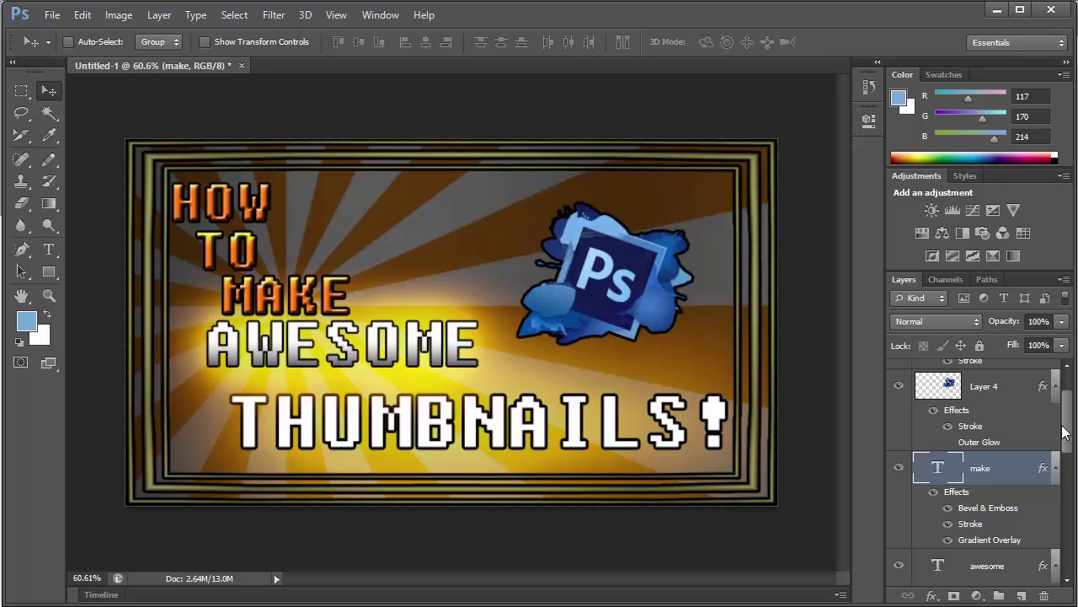
- Shift the "AWESOME" and "THUMBNAILS!" text layers rightward to continue the stepped indentation of the title
{"action": "left_click_drag", "start_coordinate": [1068, 435], "coordinate": [1068, 490]}
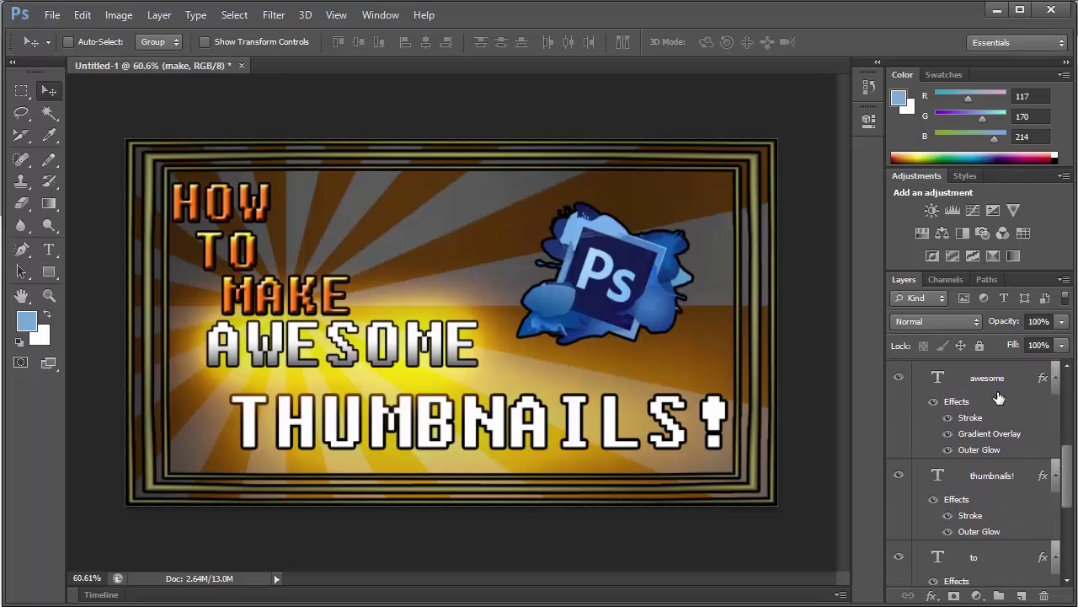
{"action": "left_click", "coordinate": [948, 380]}
{"action": "left_click_drag", "start_coordinate": [311, 352], "coordinate": [347, 352]}
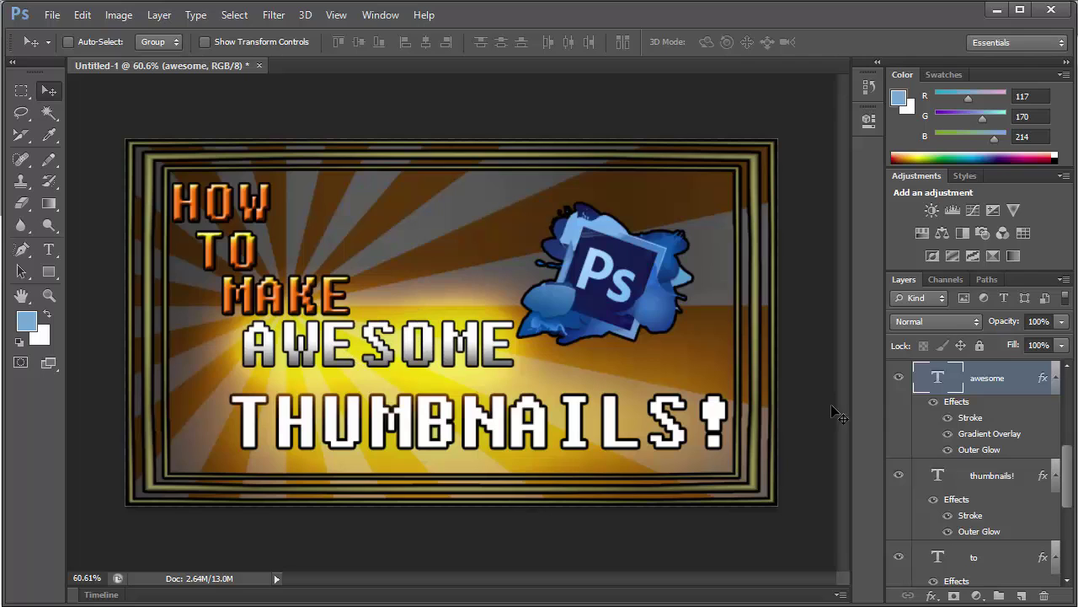
{"action": "left_click", "coordinate": [993, 476]}
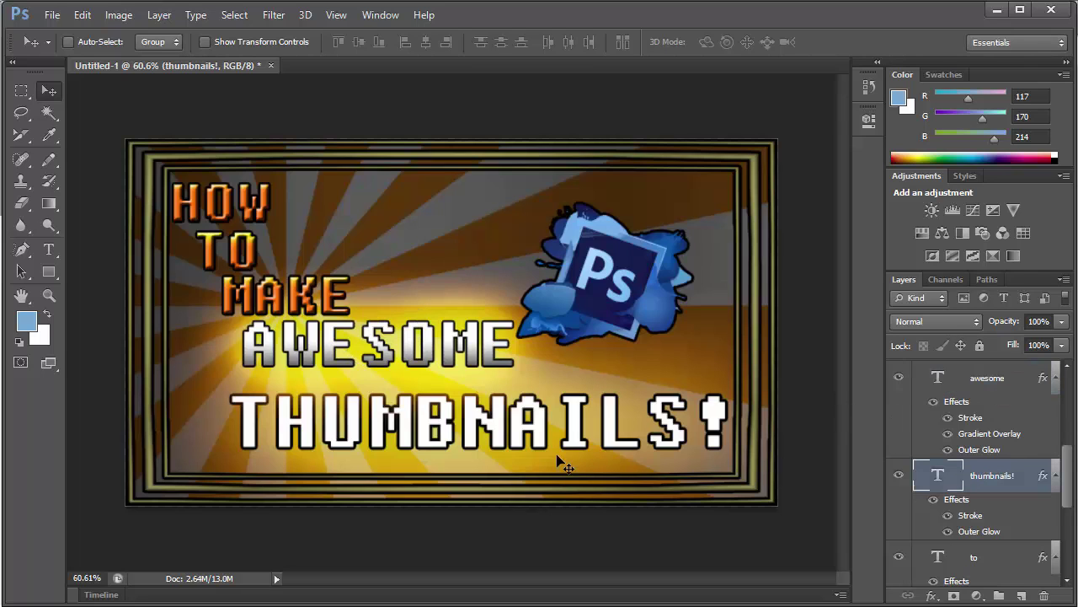
{"action": "mouse_move", "coordinate": [385, 422]}
{"action": "left_mouse_down"}
{"action": "mouse_move", "coordinate": [417, 421]}
{"action": "mouse_move", "coordinate": [405, 421]}
{"action": "left_mouse_up"}
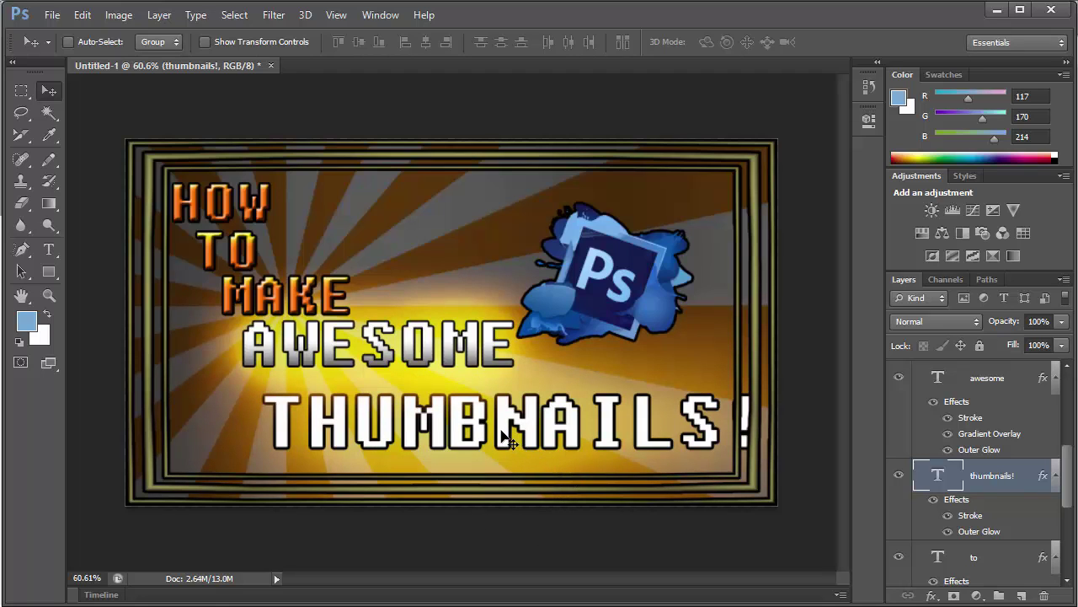
{"action": "left_click", "coordinate": [49, 249]}
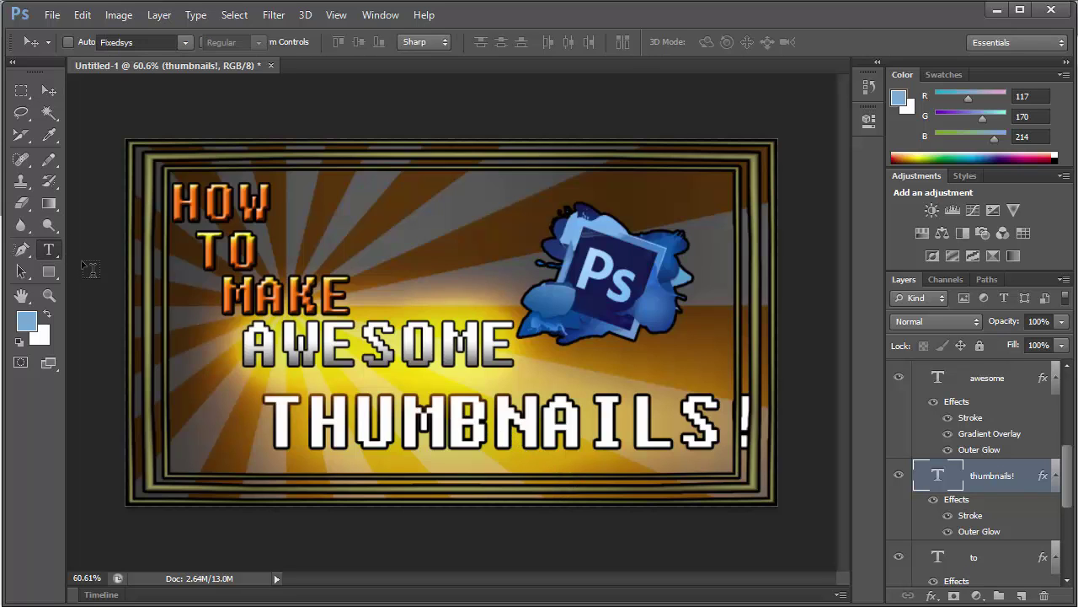
{"action": "left_click_drag", "start_coordinate": [286, 420], "coordinate": [355, 419]}
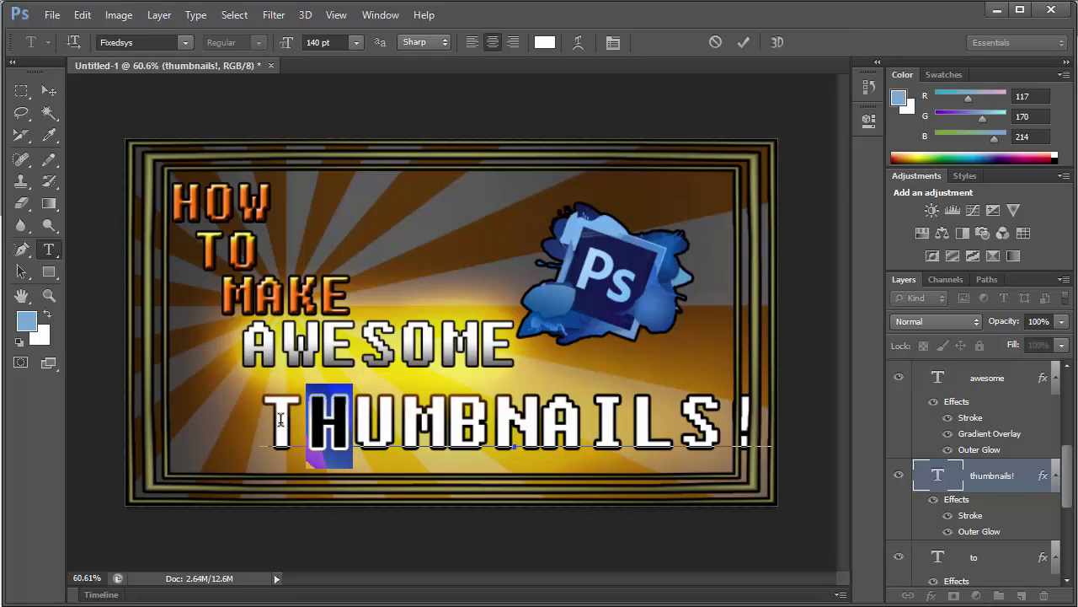
{"action": "left_click_drag", "start_coordinate": [271, 418], "coordinate": [820, 420]}
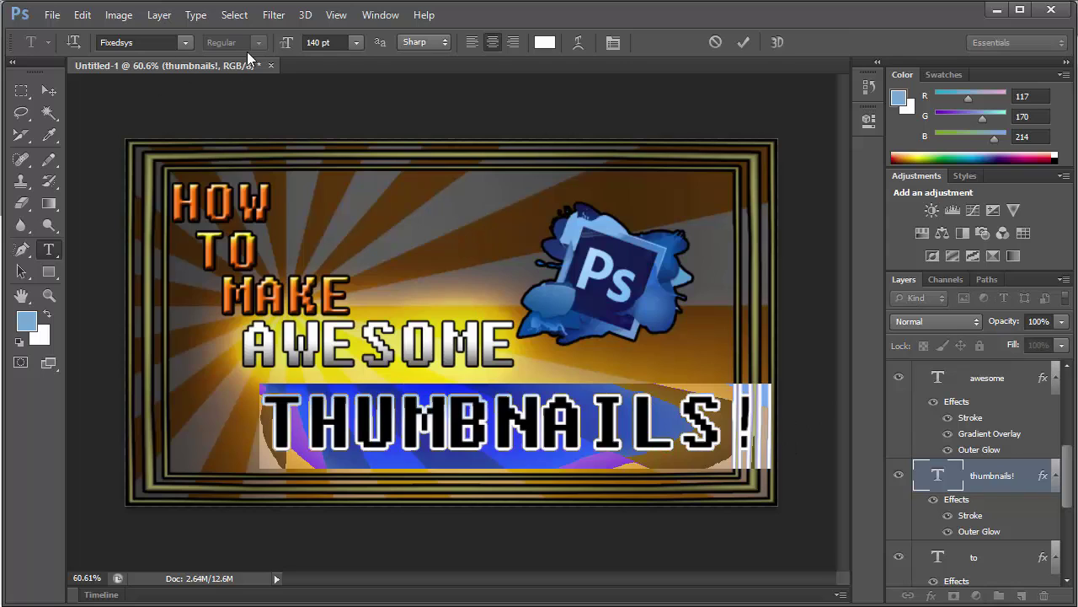
{"action": "left_click", "coordinate": [317, 42]}
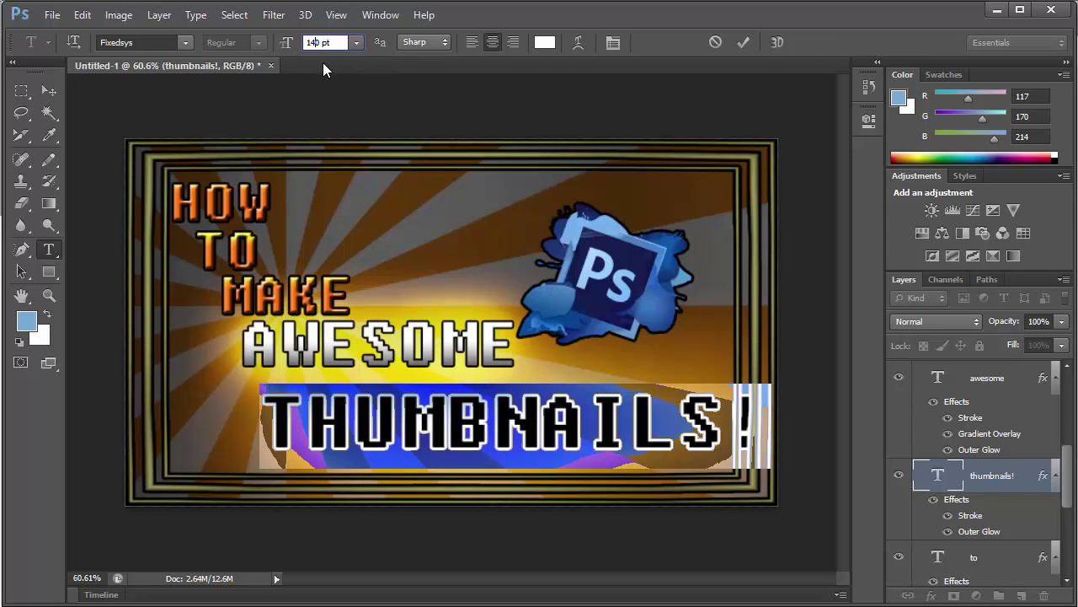
{"action": "left_click", "coordinate": [374, 44]}
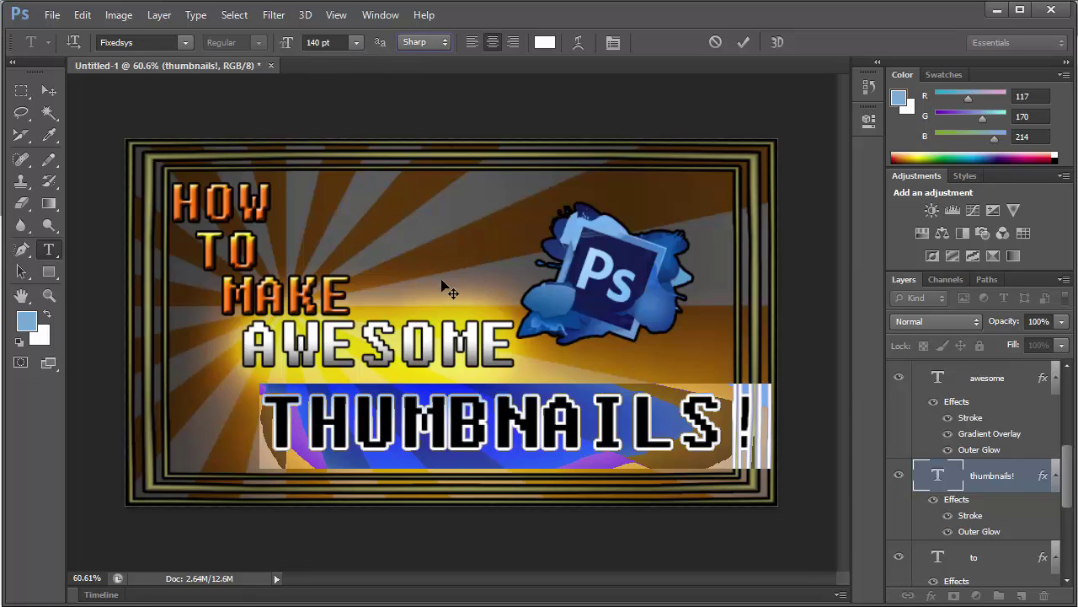
{"action": "left_click", "coordinate": [457, 430]}
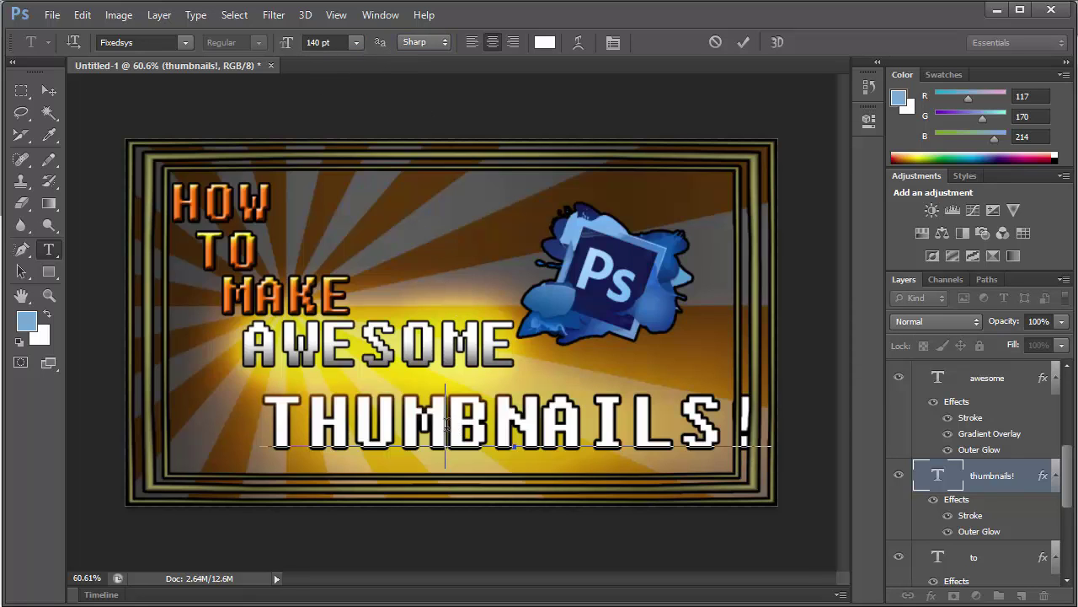
- Move the "THUMBNAILS!" text up so it sits directly beneath "AWESOME"
{"action": "left_click", "coordinate": [55, 89]}
{"action": "mouse_move", "coordinate": [418, 403]}
{"action": "left_mouse_down"}
{"action": "mouse_move", "coordinate": [415, 374]}
{"action": "mouse_move", "coordinate": [419, 395]}
{"action": "left_mouse_up"}
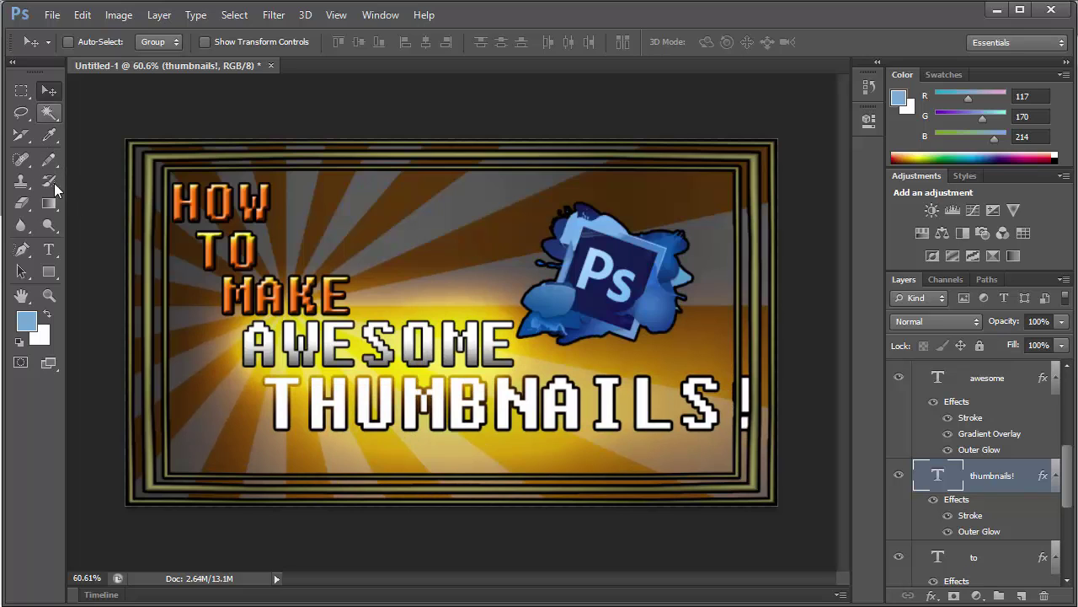
- Delete the exclamation mark from "THUMBNAILS!" and move the word left and slightly down so it fits inside the border
{"action": "left_click", "coordinate": [49, 250]}
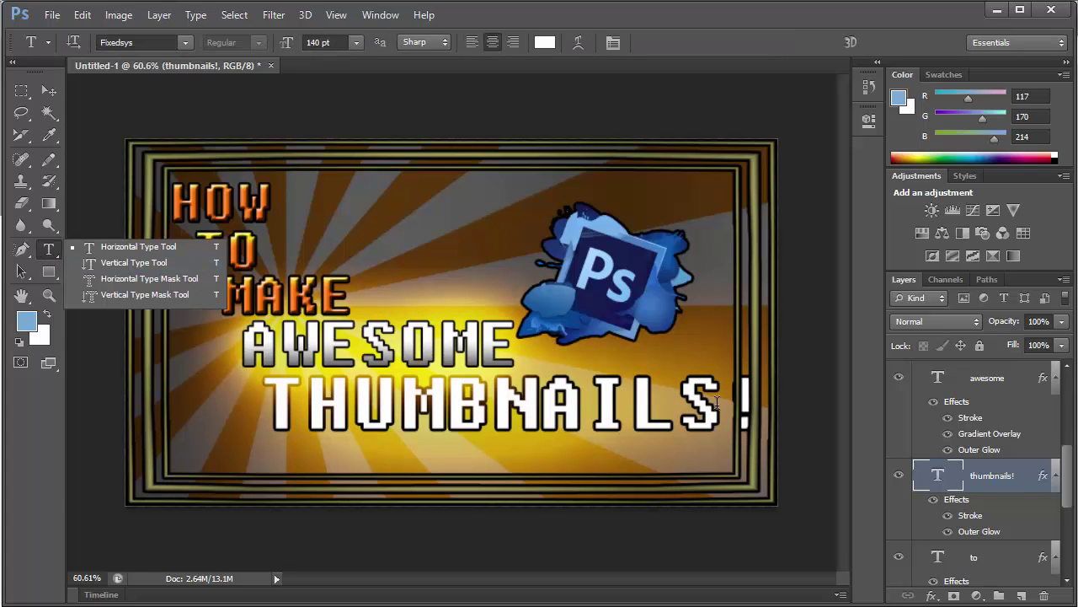
{"action": "left_click_drag", "start_coordinate": [732, 403], "coordinate": [766, 405]}
{"action": "key", "text": "BackSpace"}
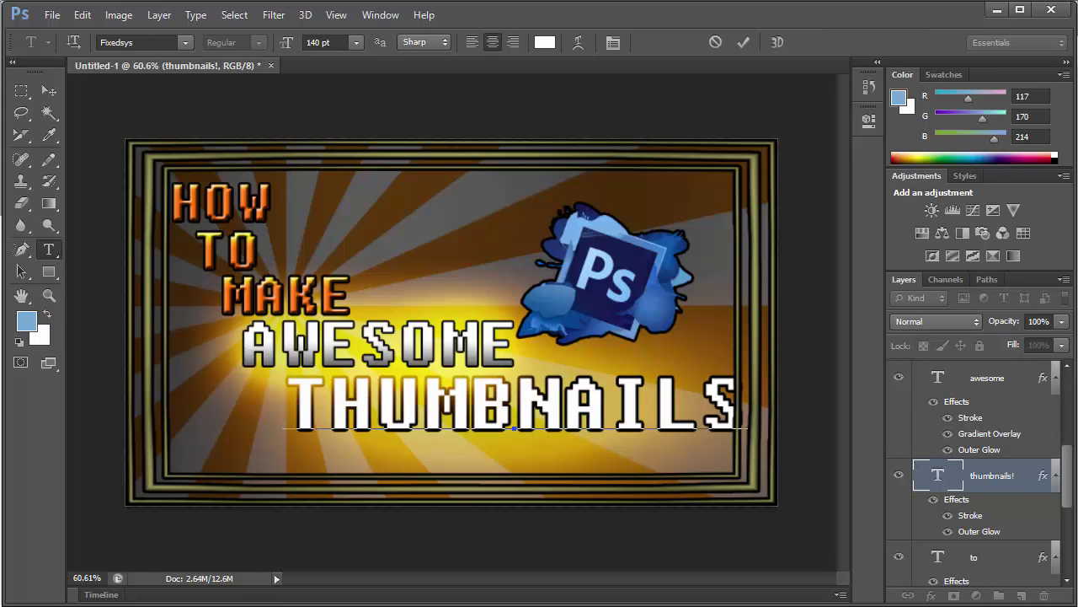
{"action": "left_click", "coordinate": [49, 90]}
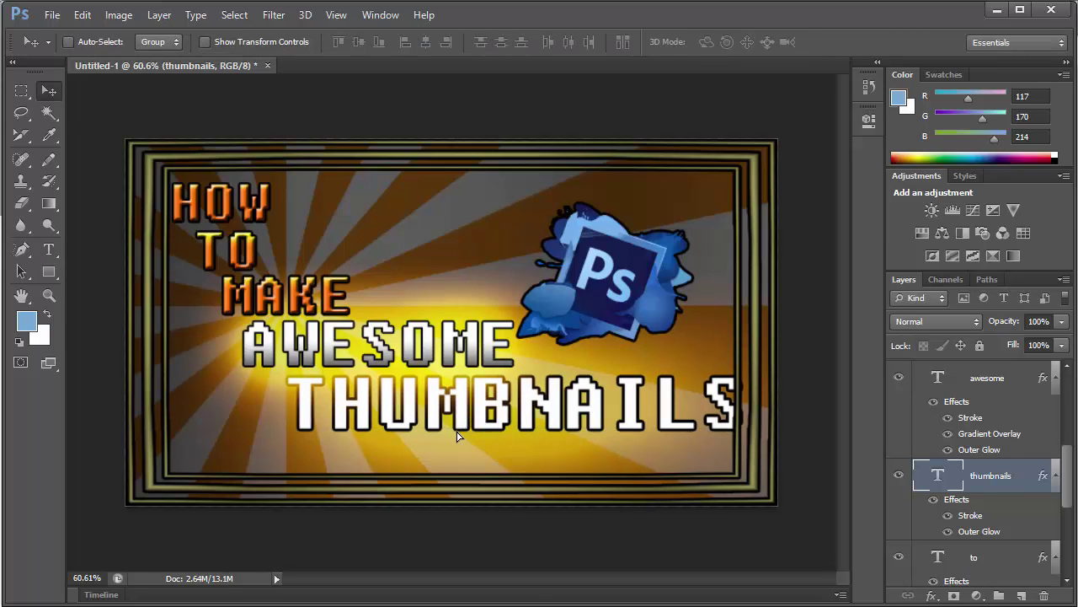
{"action": "left_click_drag", "start_coordinate": [461, 439], "coordinate": [434, 440]}
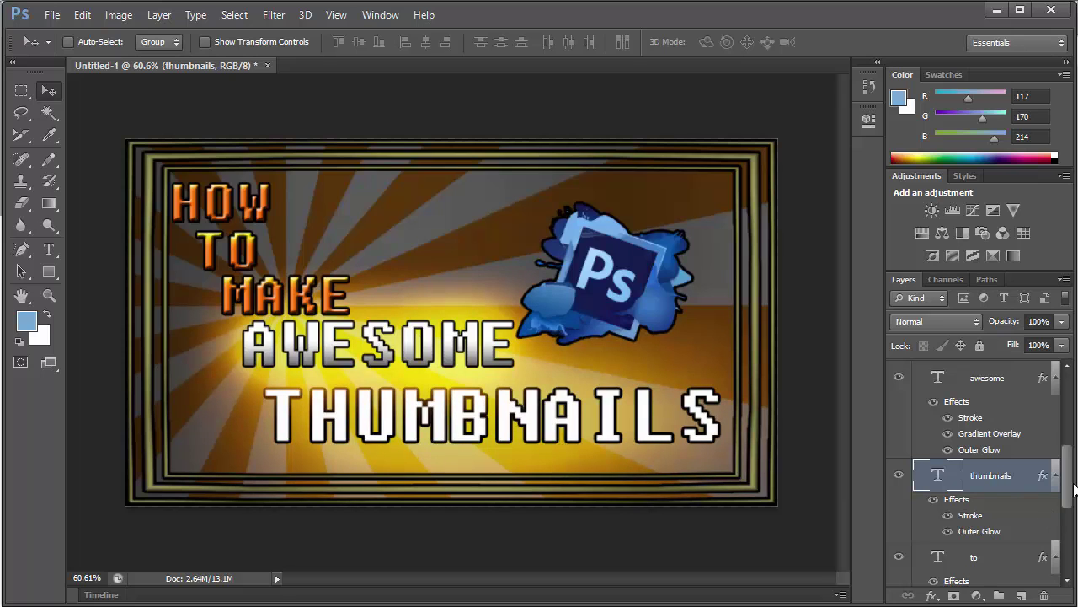
- Hide the outer glow on the "AWESOME" layer and move "THUMBNAILS" up close beneath that word
{"action": "mouse_move", "coordinate": [1069, 499]}
{"action": "left_mouse_down"}
{"action": "mouse_move", "coordinate": [1064, 567]}
{"action": "mouse_move", "coordinate": [1045, 544]}
{"action": "mouse_move", "coordinate": [1074, 585]}
{"action": "mouse_move", "coordinate": [1059, 485]}
{"action": "left_mouse_up"}
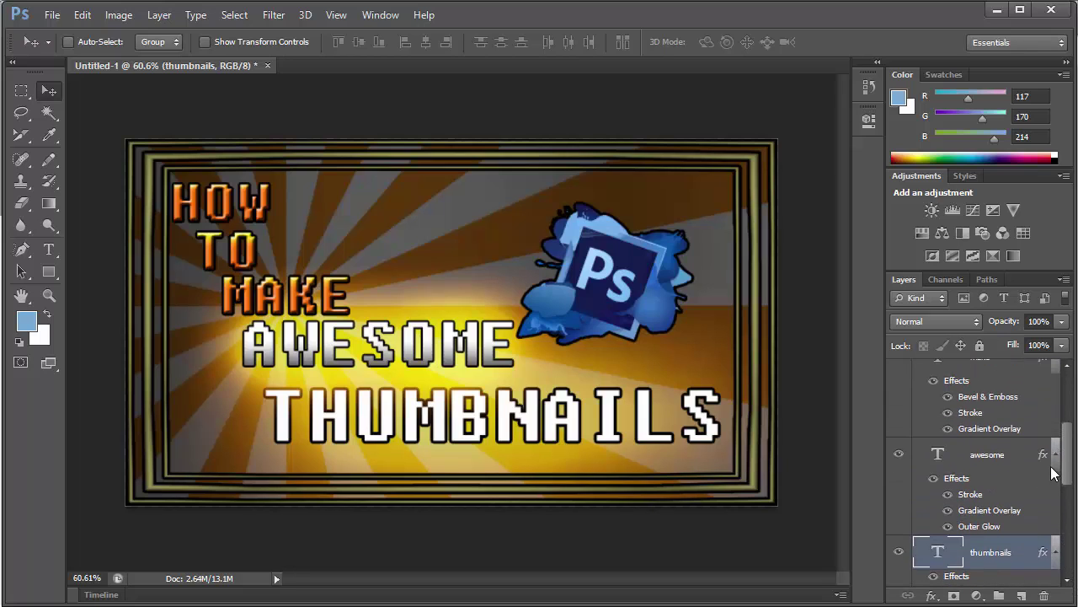
{"action": "scroll", "coordinate": [1053, 474], "scroll_direction": "down", "scroll_amount": 1}
{"action": "left_click", "coordinate": [947, 508]}
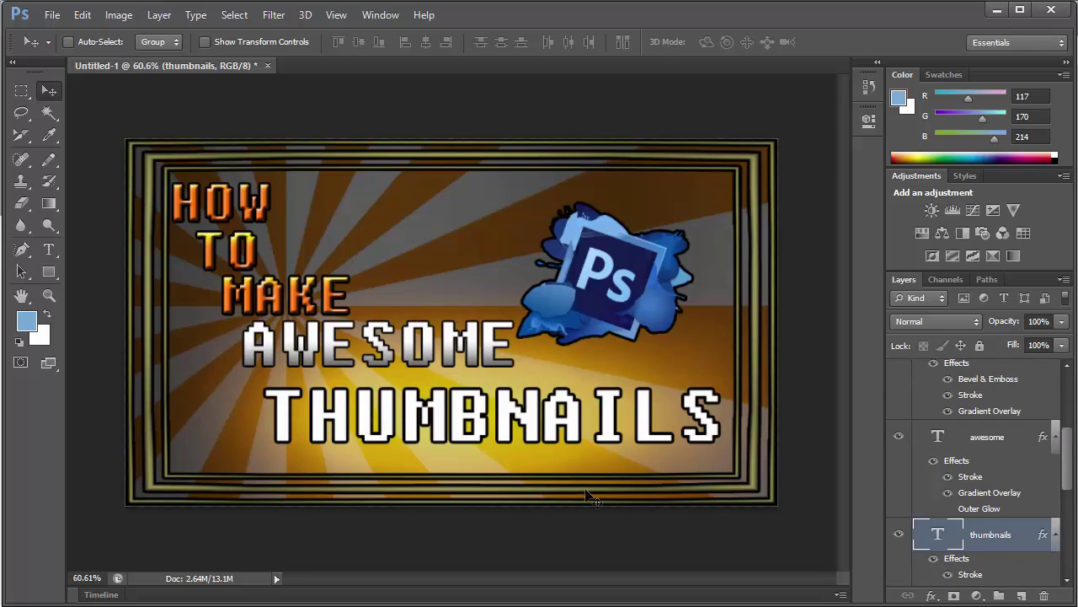
{"action": "left_click_drag", "start_coordinate": [421, 433], "coordinate": [419, 422]}
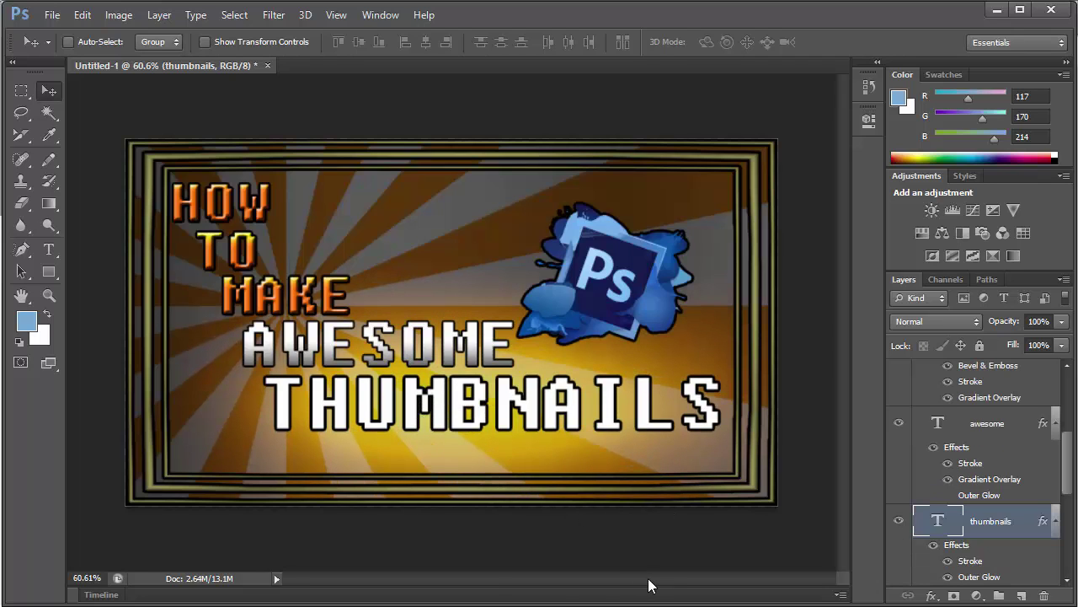